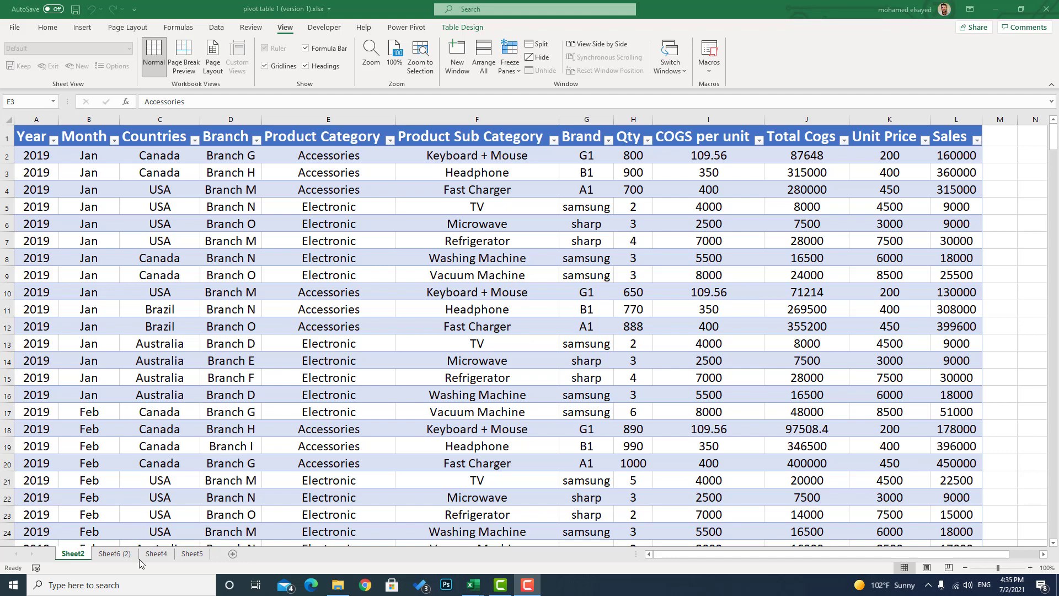
Compare formatted Sheet2 with raw Sheet6 (2), then switch to pivot table2.xlsx's Sheet2 sales data
left_click(118, 555)
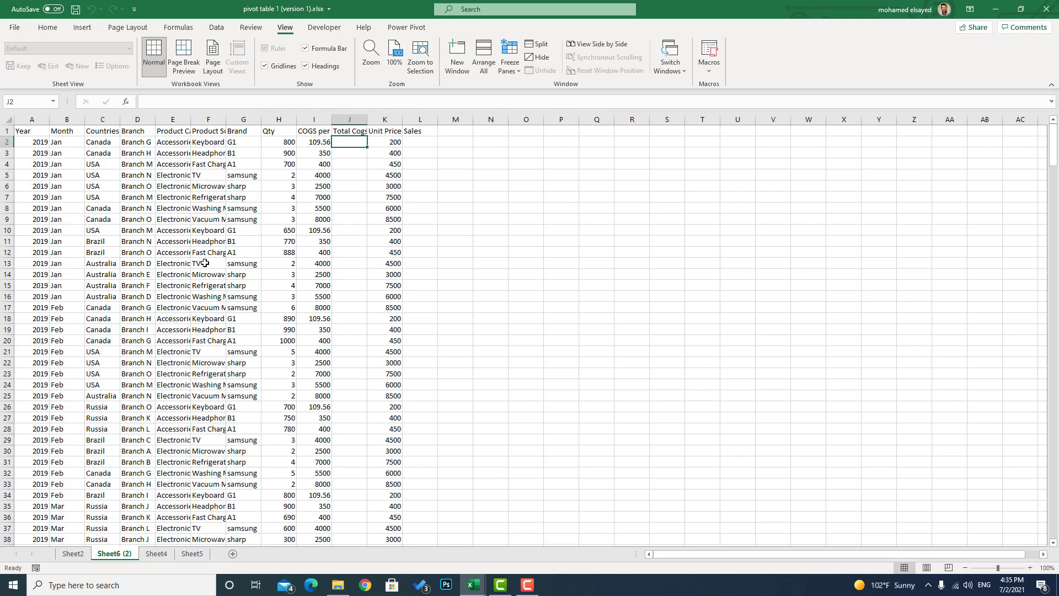
left_click(72, 554)
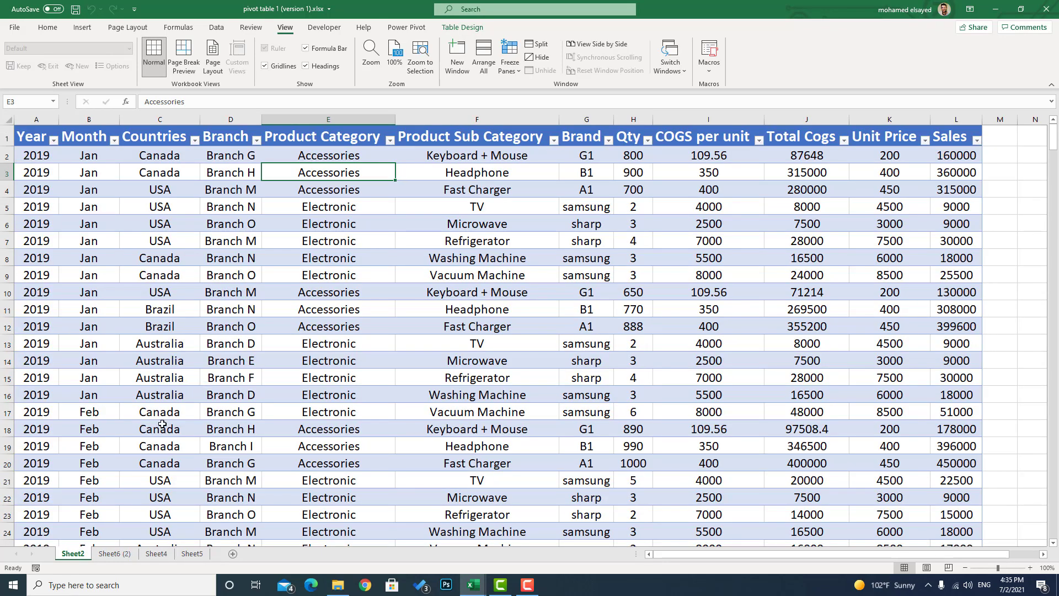
left_click(106, 555)
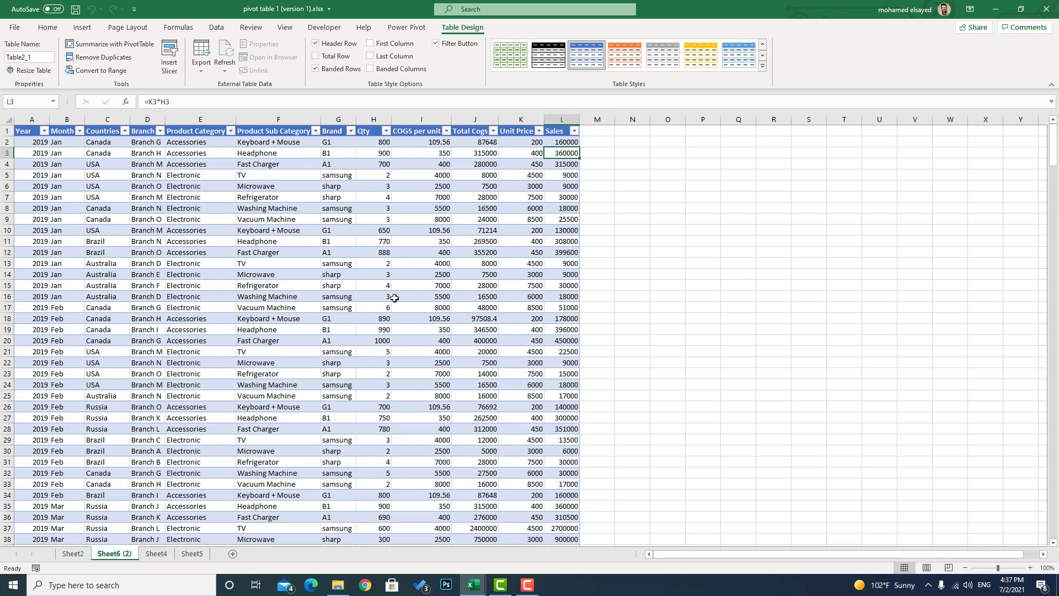
left_click(156, 554)
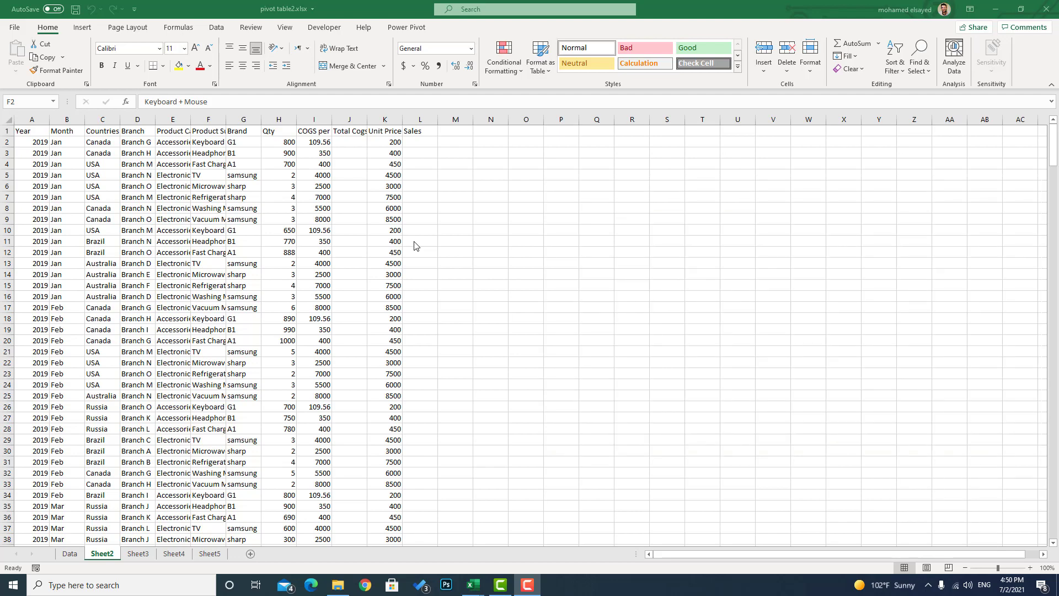
Check the View tab's Macros options, then set macro recording to relative references on Developer
left_click(290, 31)
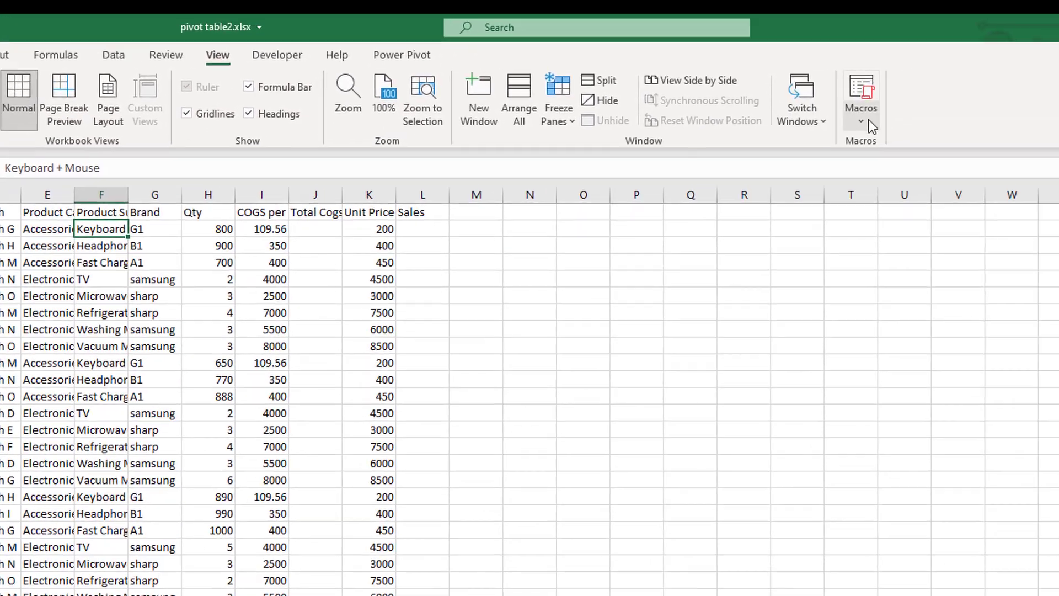
left_click(869, 122)
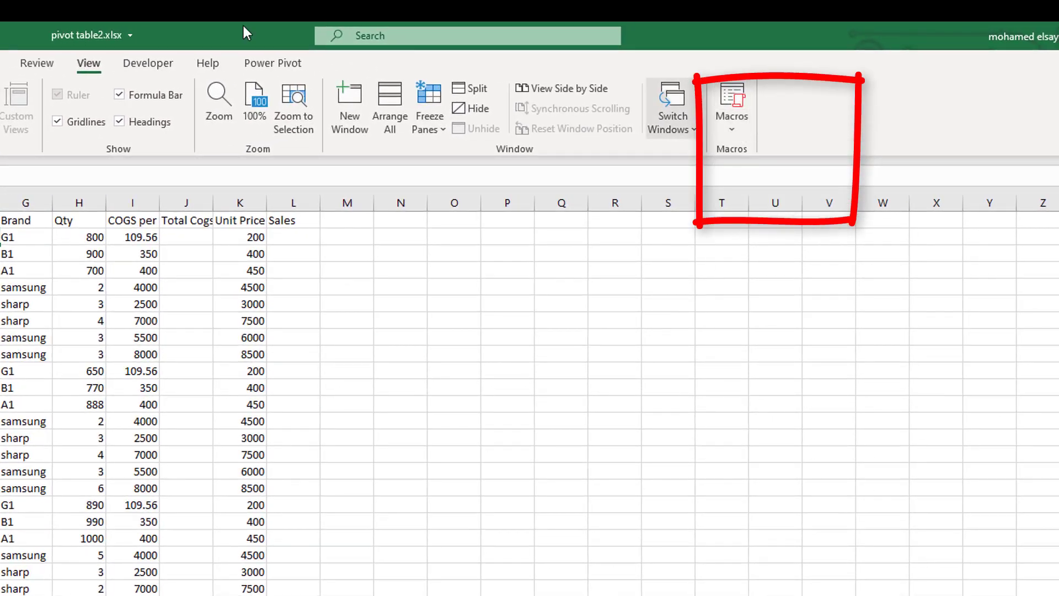
left_click(138, 62)
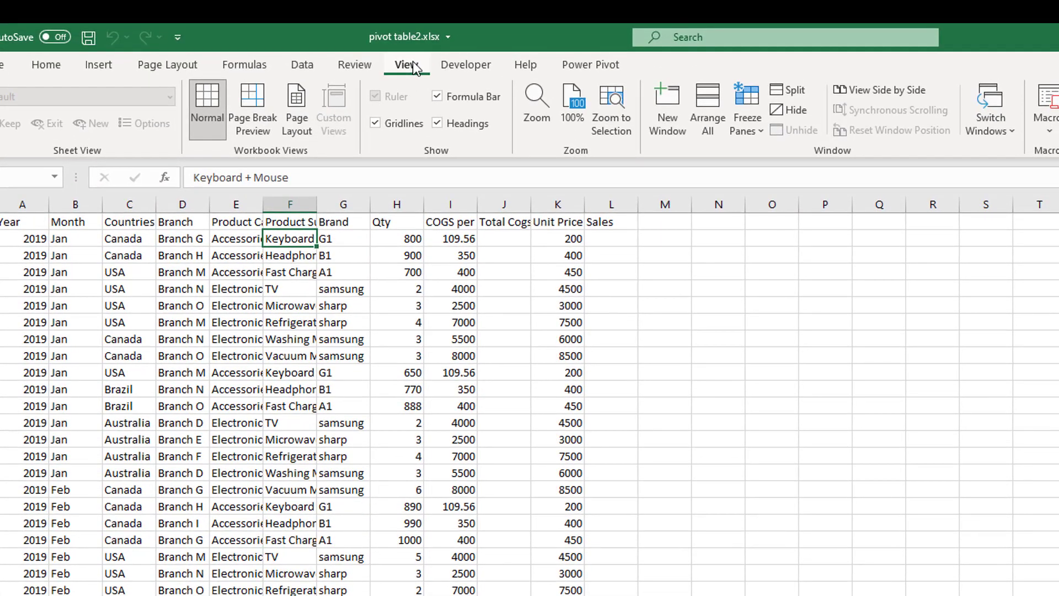
left_click(462, 67)
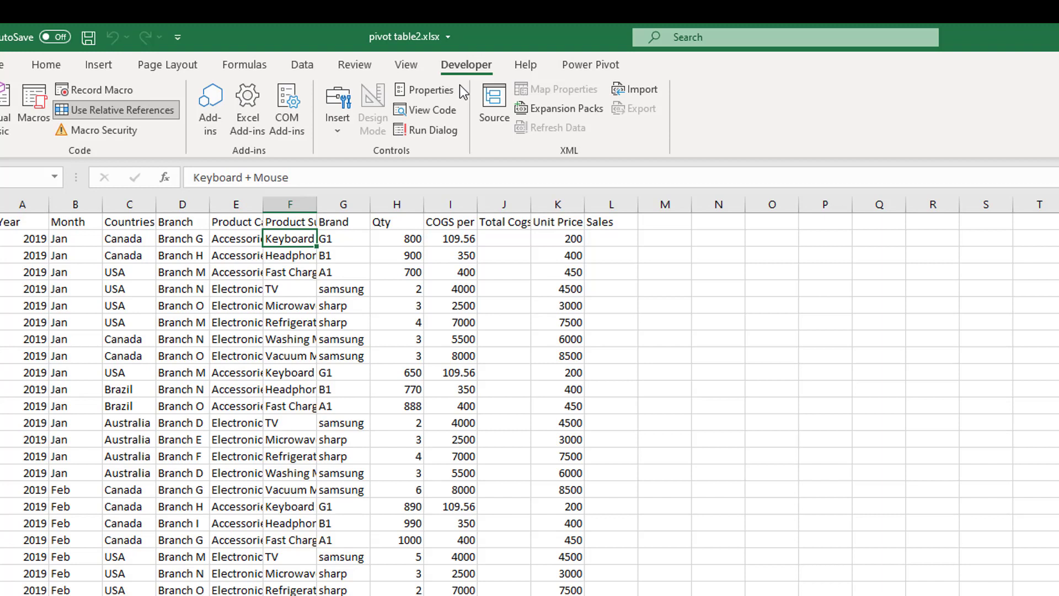
right_click(371, 67)
left_click(411, 78)
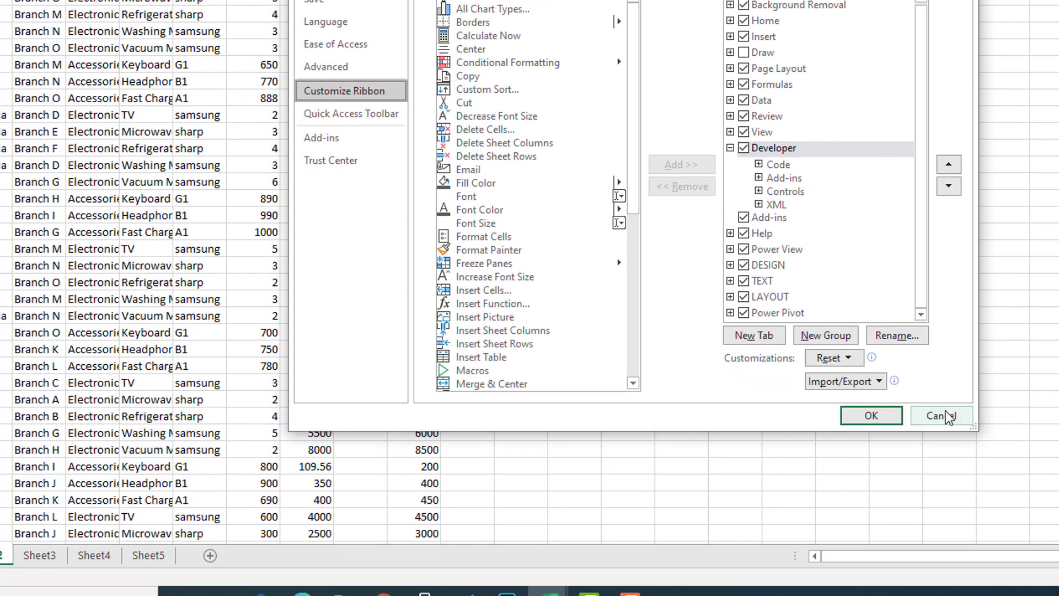
left_click(942, 415)
left_click(375, 47)
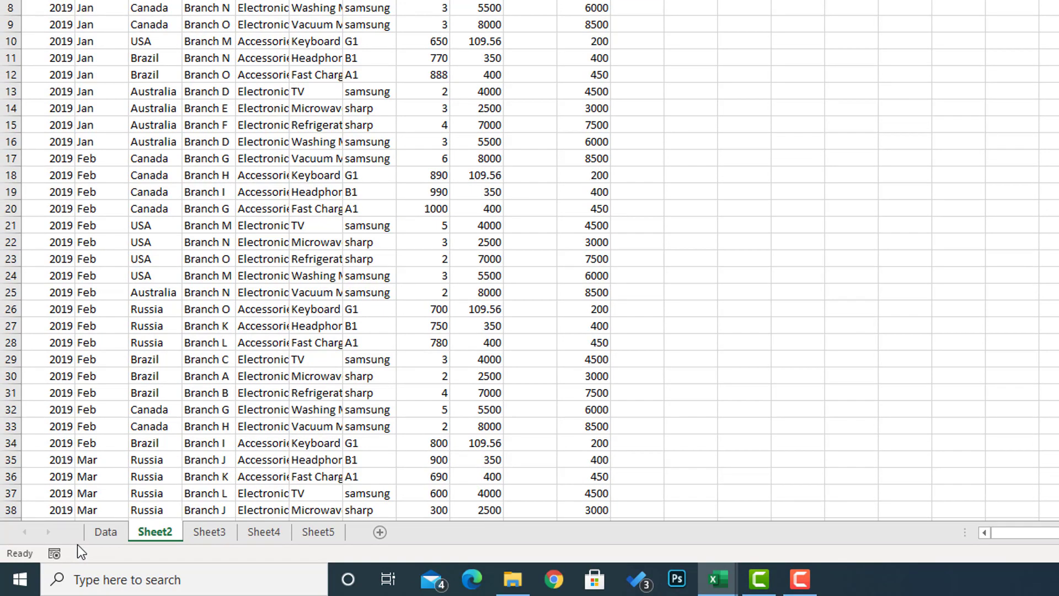
Check the Macro Recording indicator in the status bar menu, then return to the View tab
right_click(34, 558)
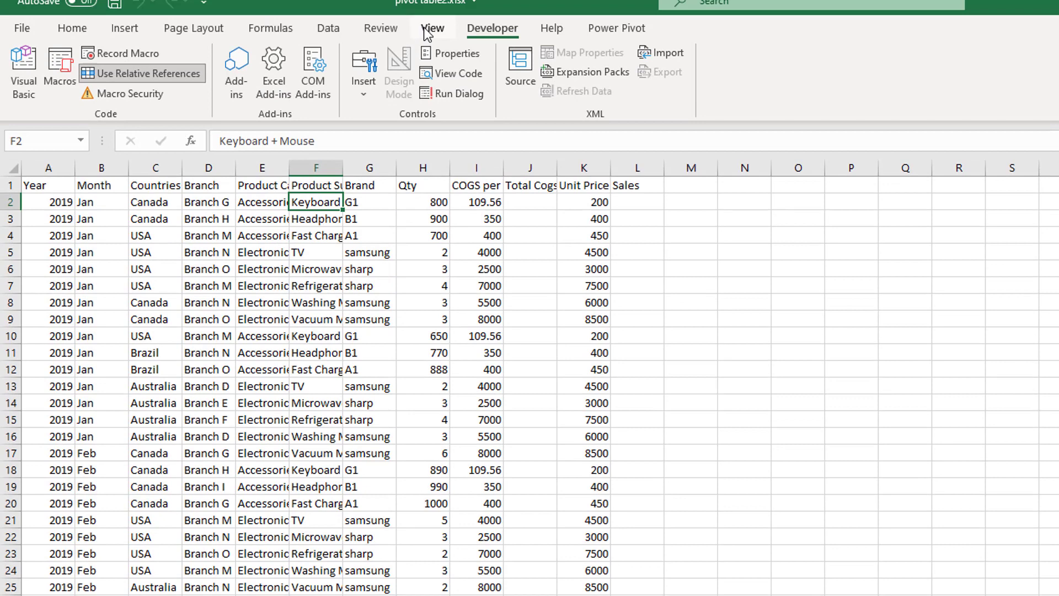
left_click(431, 65)
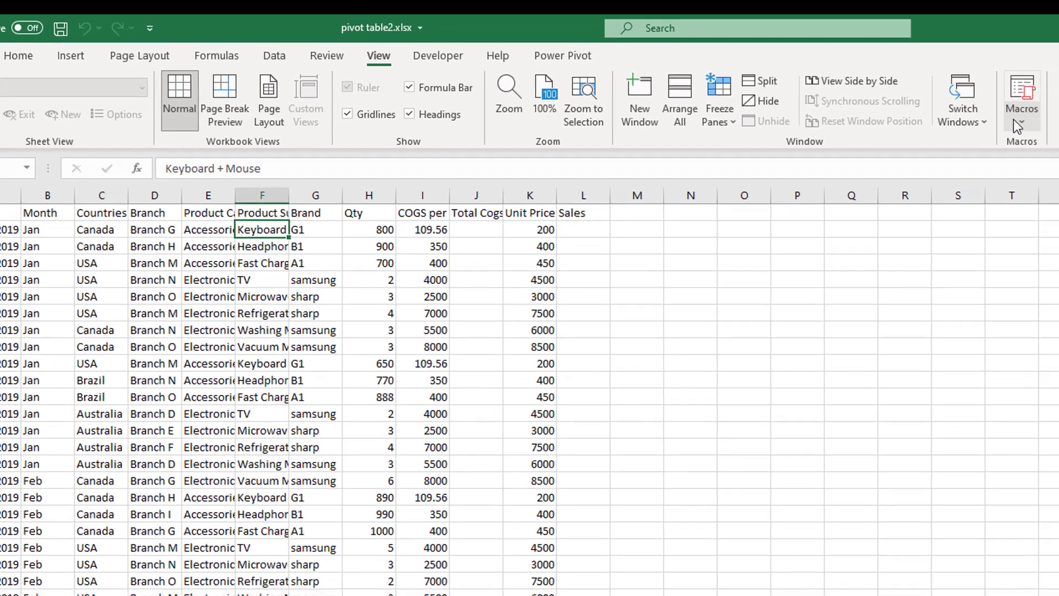
Review the two saved macros in the View Macros list, then reopen the Macros dropdown
left_click(935, 102)
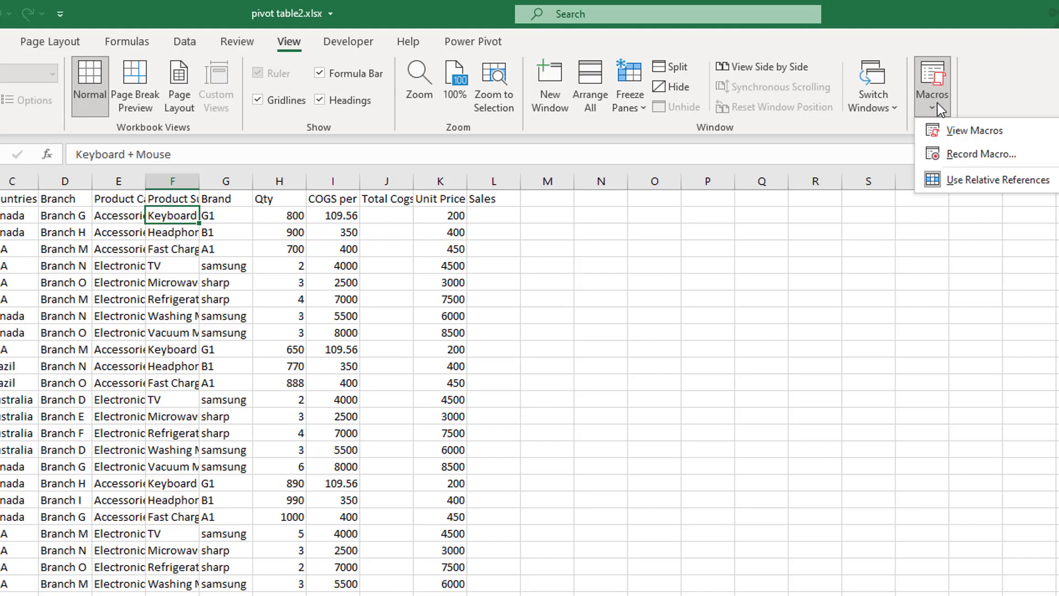
left_click(952, 137)
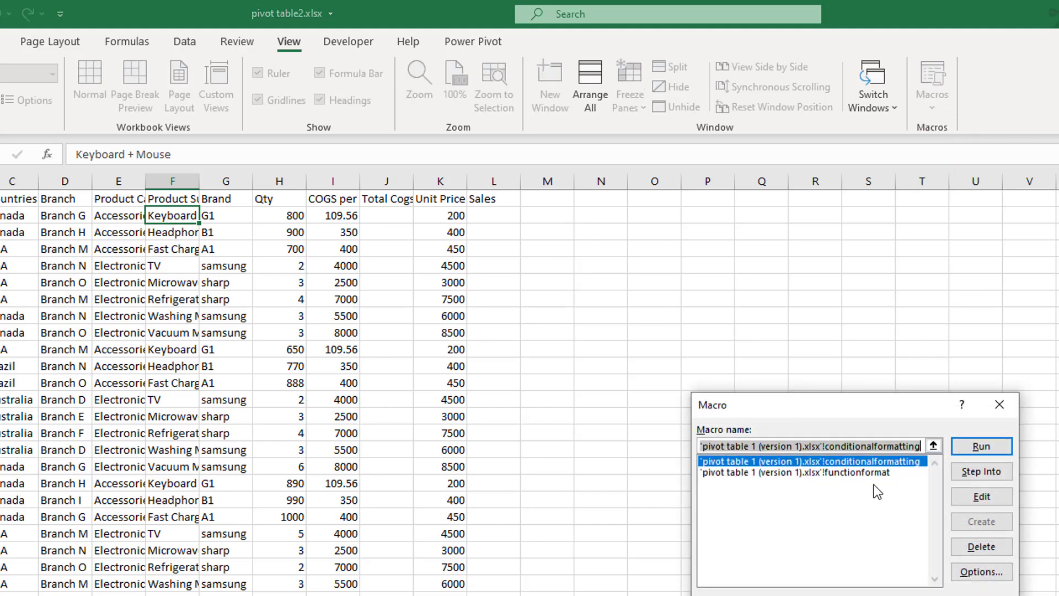
left_click(999, 405)
left_click(938, 101)
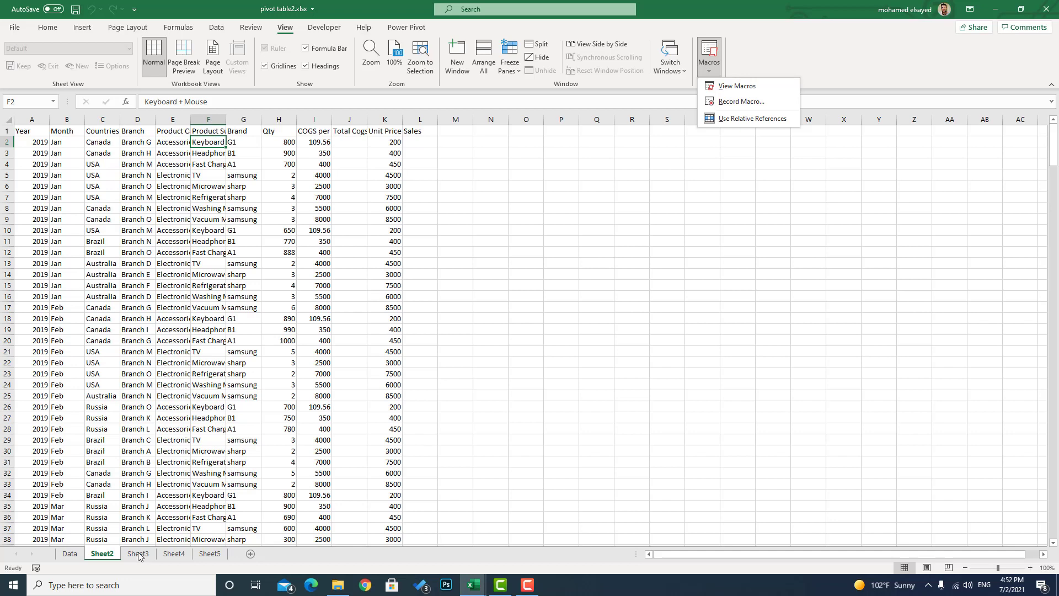
Glance at Sheet3, then return to Sheet2 and select J2, the first Total Cogs cell
left_click(139, 555)
left_click(139, 555)
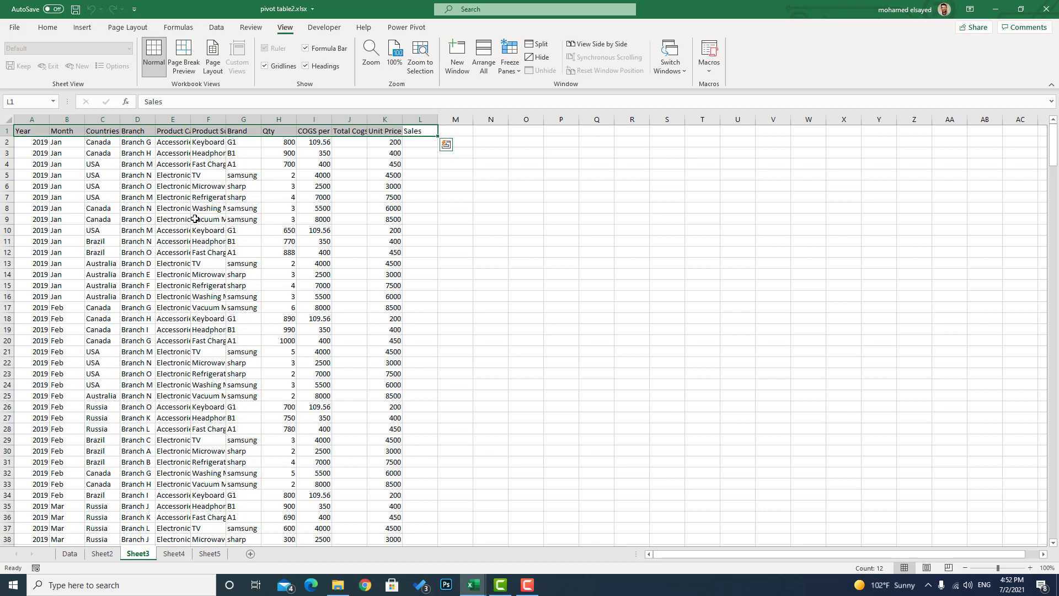
left_click(103, 554)
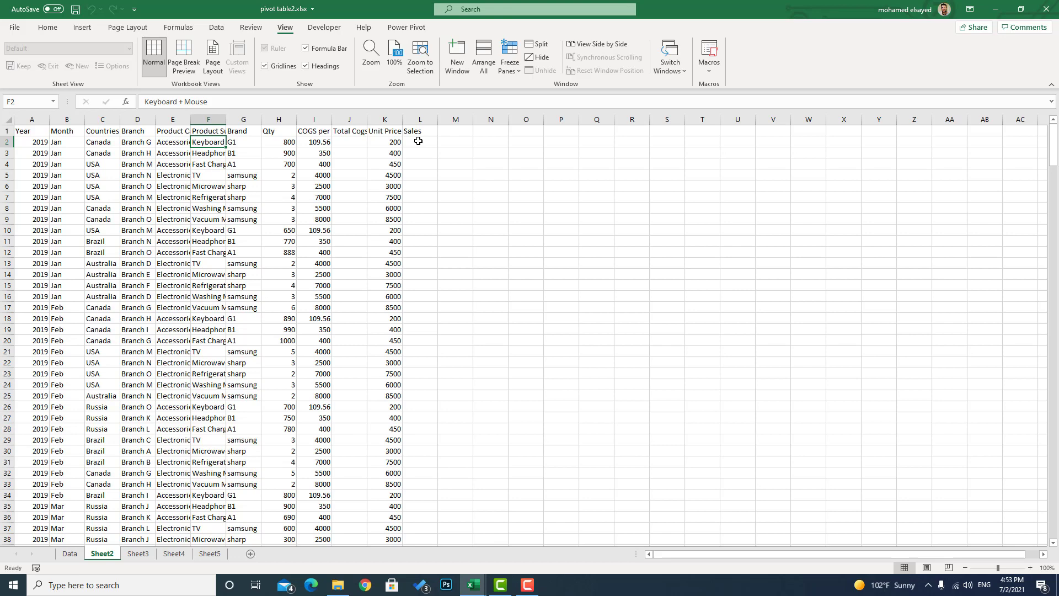
left_click(344, 143)
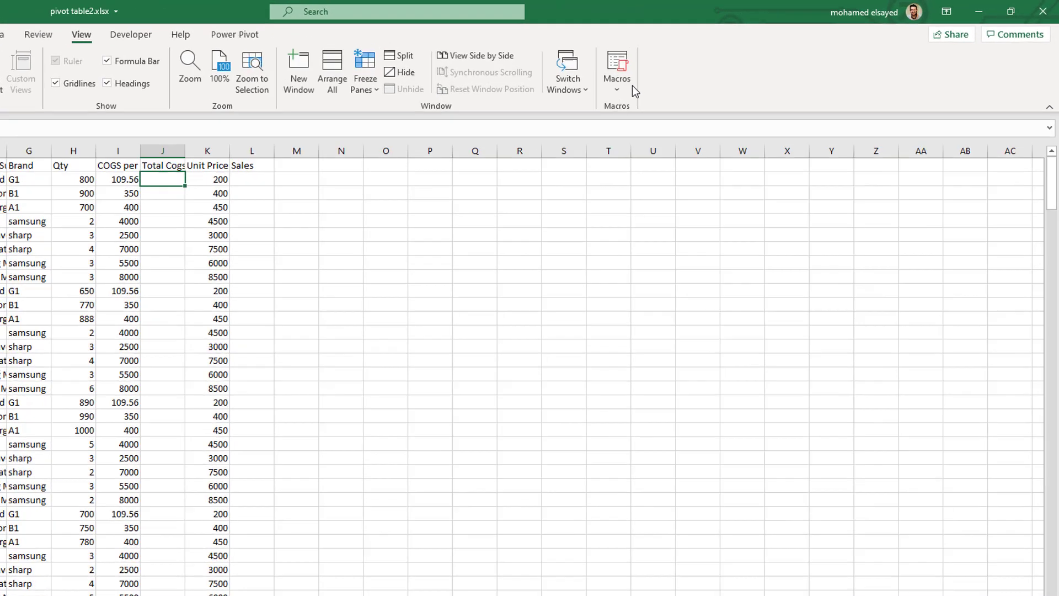
Start a new macro named 'table' with shortcut Ctrl+Shift+Q, stored in This Workbook
left_click(711, 66)
left_click(551, 152)
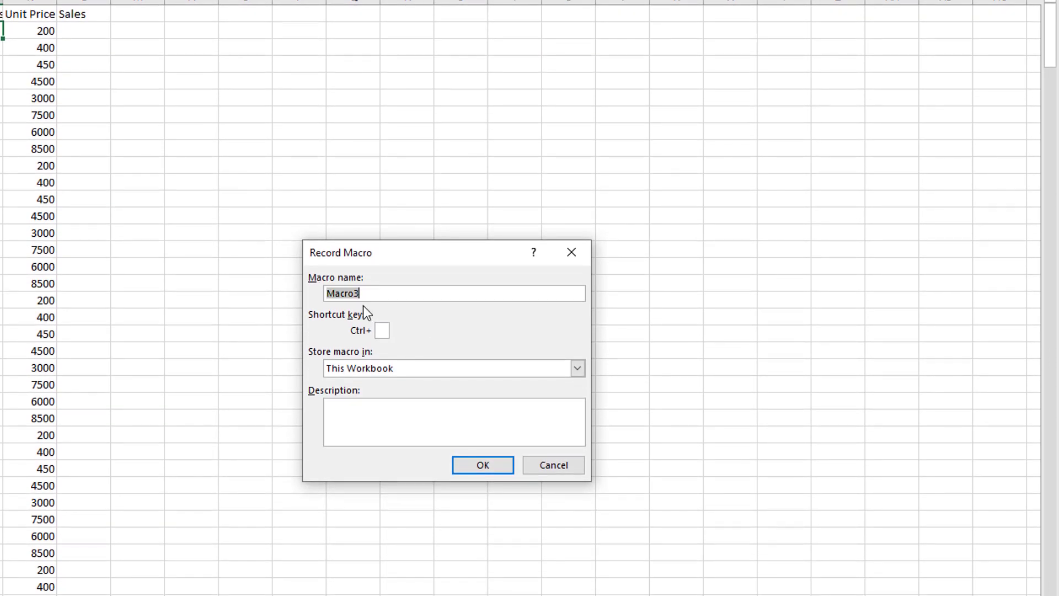
type("table")
left_click(382, 330)
type("Q")
left_click(382, 369)
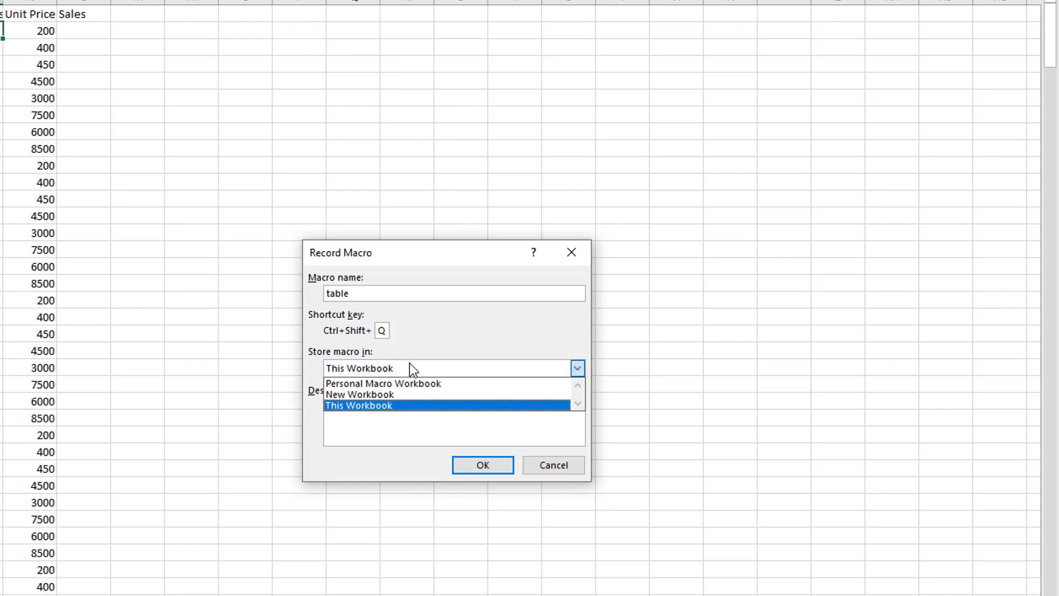
Confirm This Workbook storage and start recording the 'table' macro
left_click(458, 342)
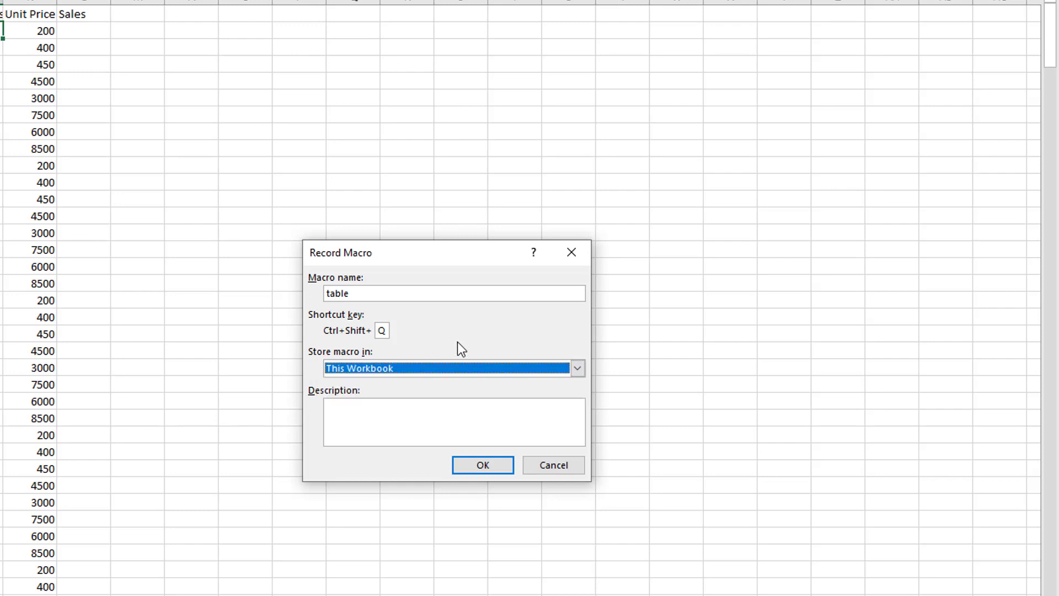
left_click(397, 422)
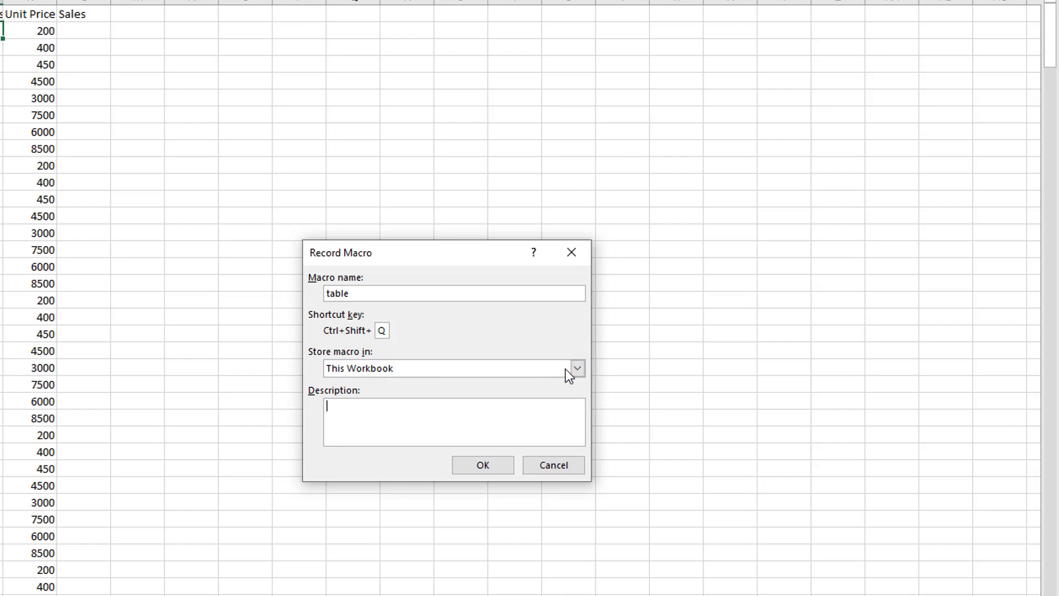
left_click(483, 466)
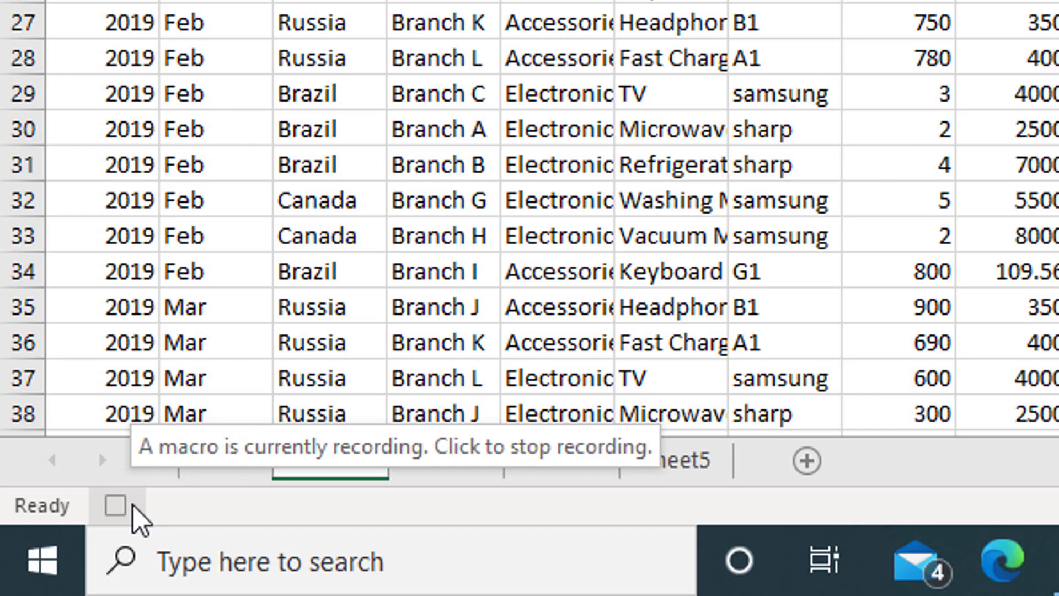
left_click(115, 504)
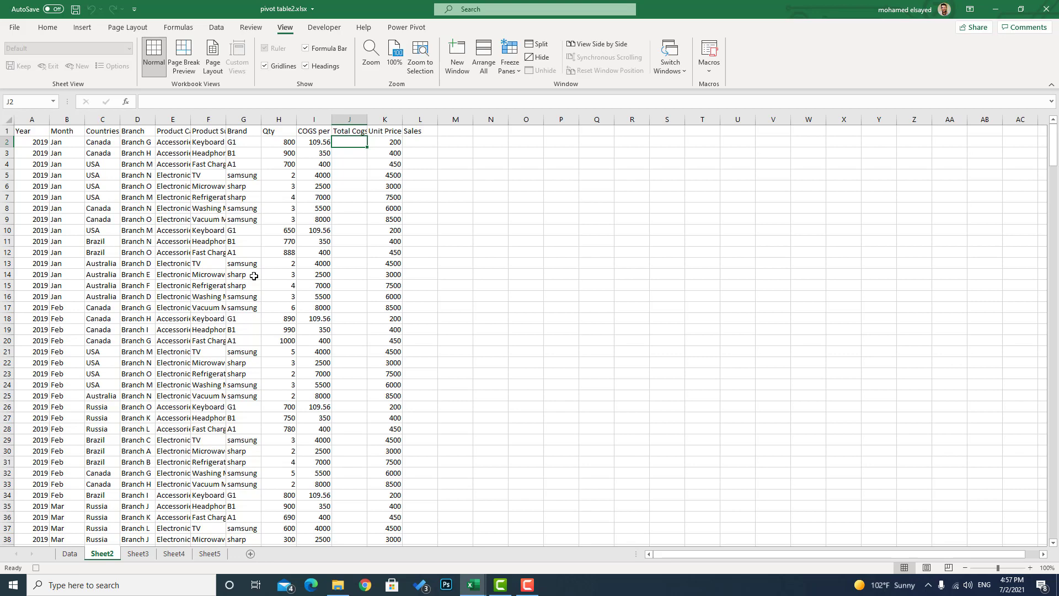
Select A1:L369 and convert it into a table with headers, creating Table2
key("ctrl+Home")
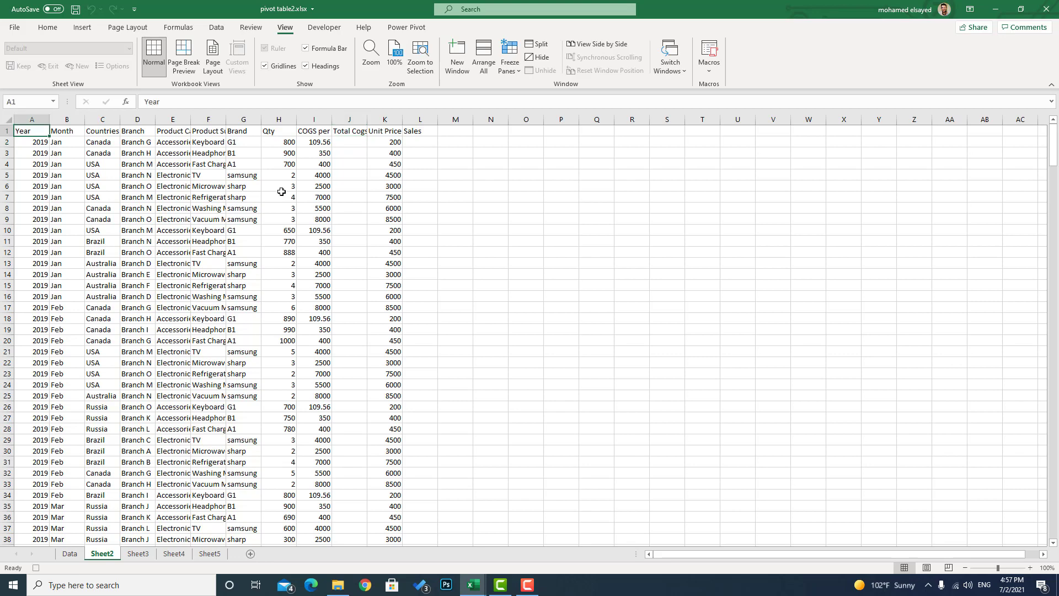
key("ctrl+shift+Right")
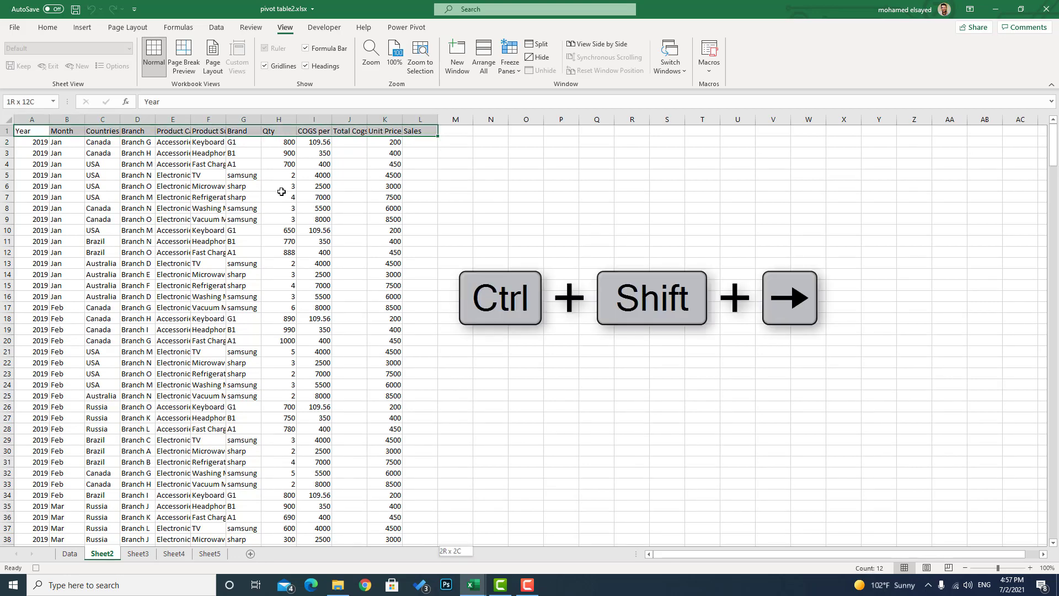
key("ctrl+shift+Down")
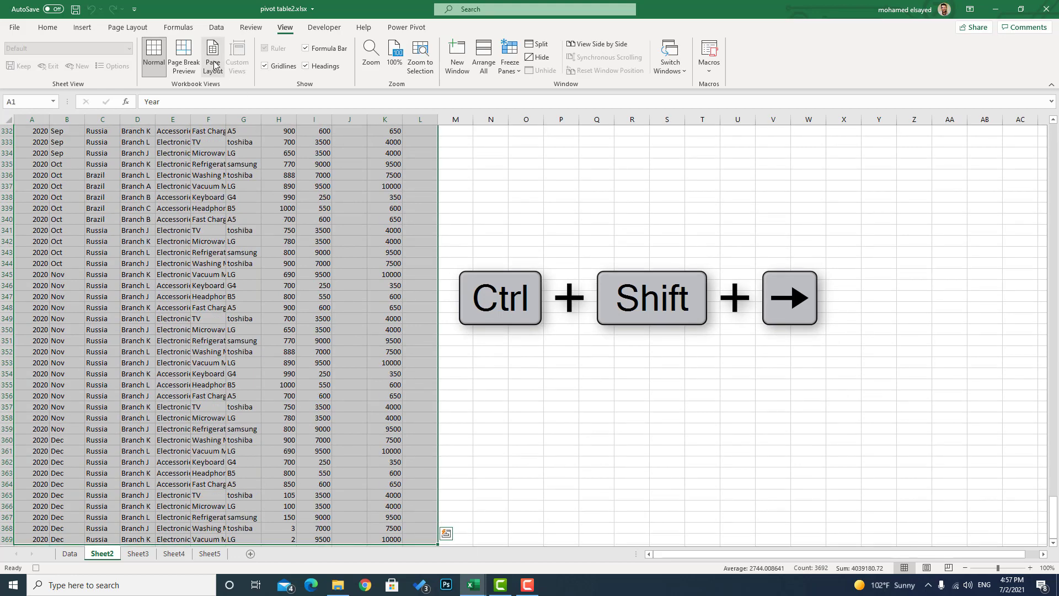
left_click(79, 29)
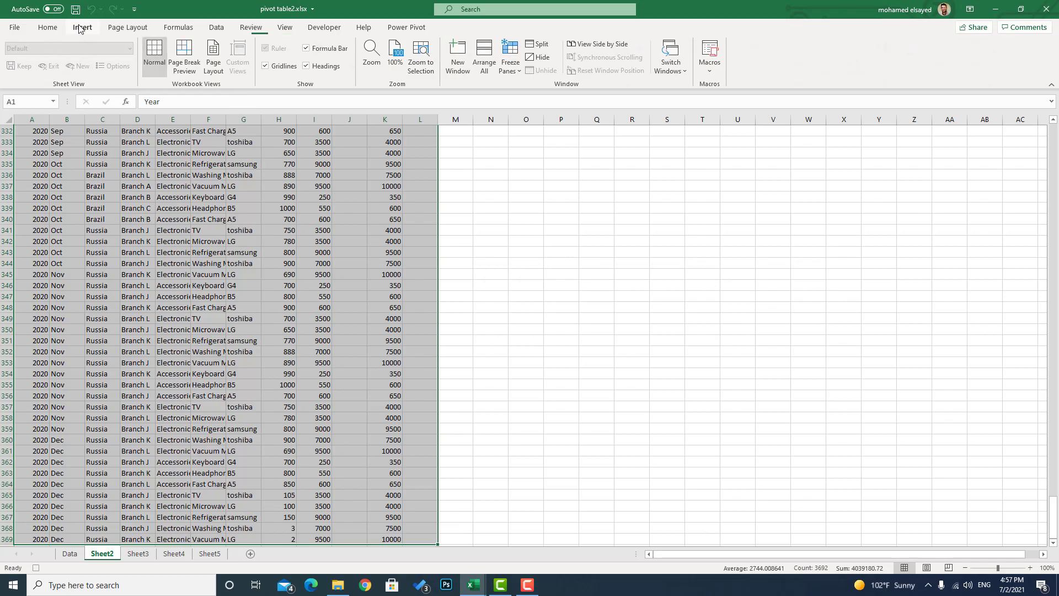
left_click(95, 54)
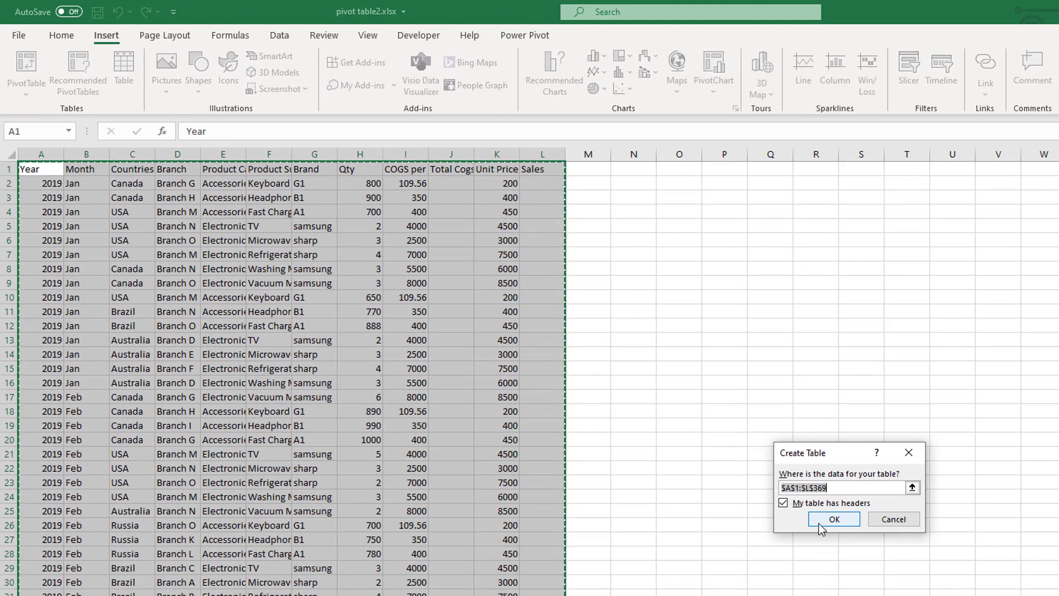
left_click(819, 523)
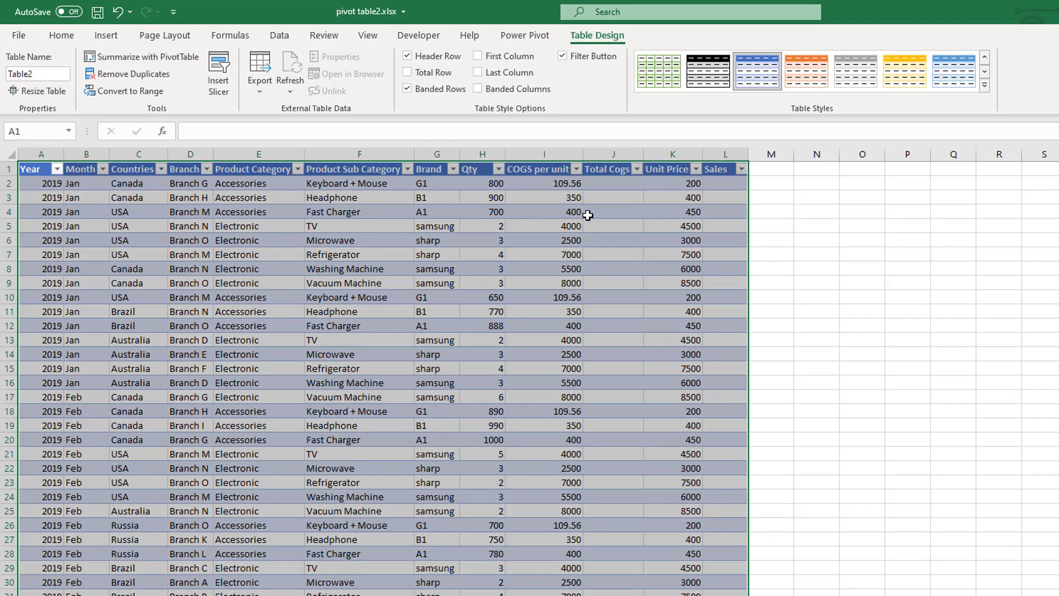
Fill the Total Cogs column with =I2*H2 (COGS per unit times Qty)
double_click(616, 183)
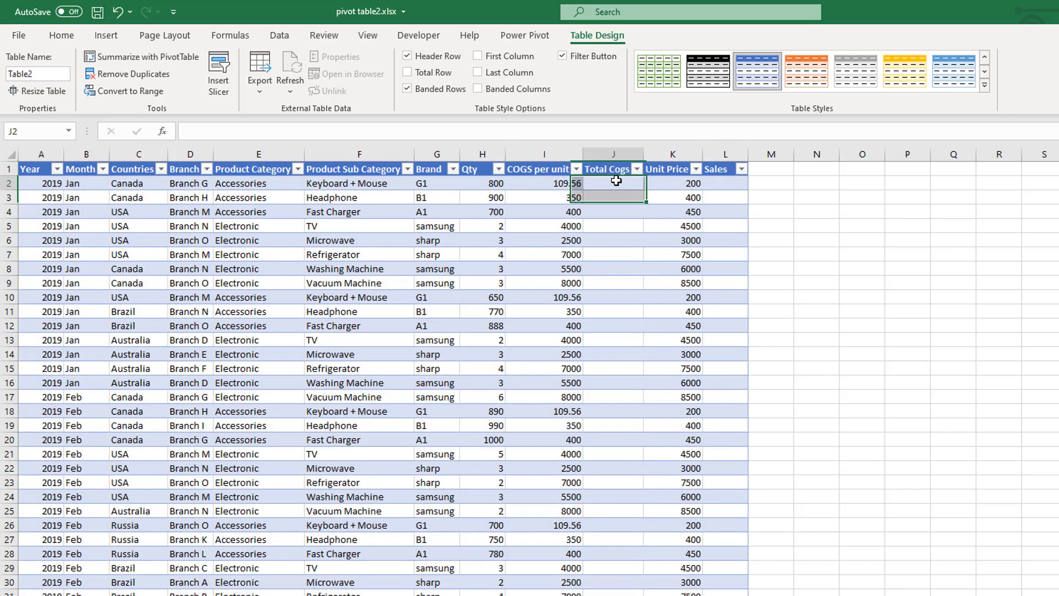
type("=")
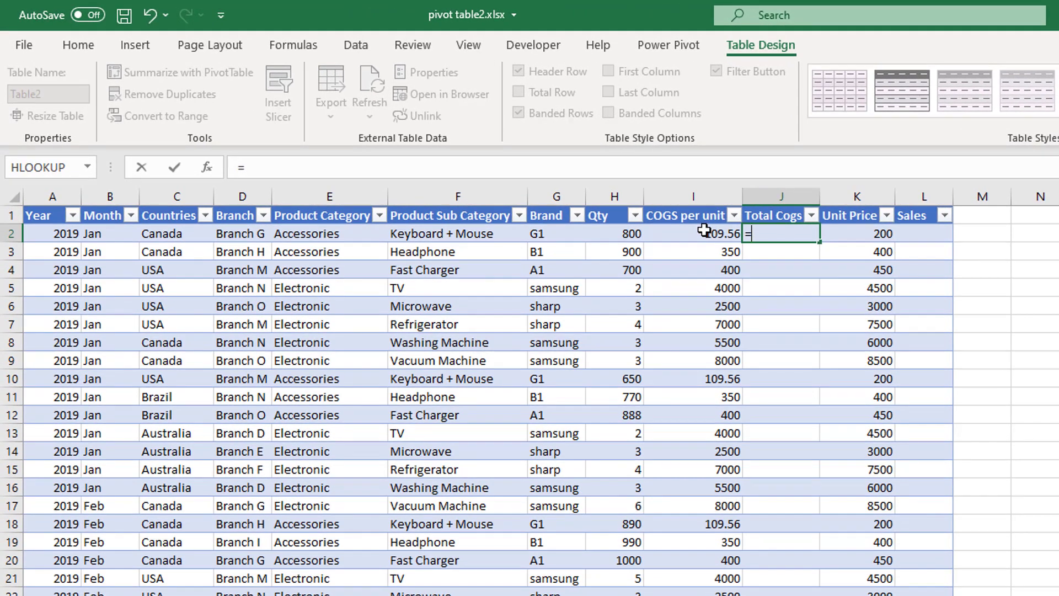
left_click(704, 231)
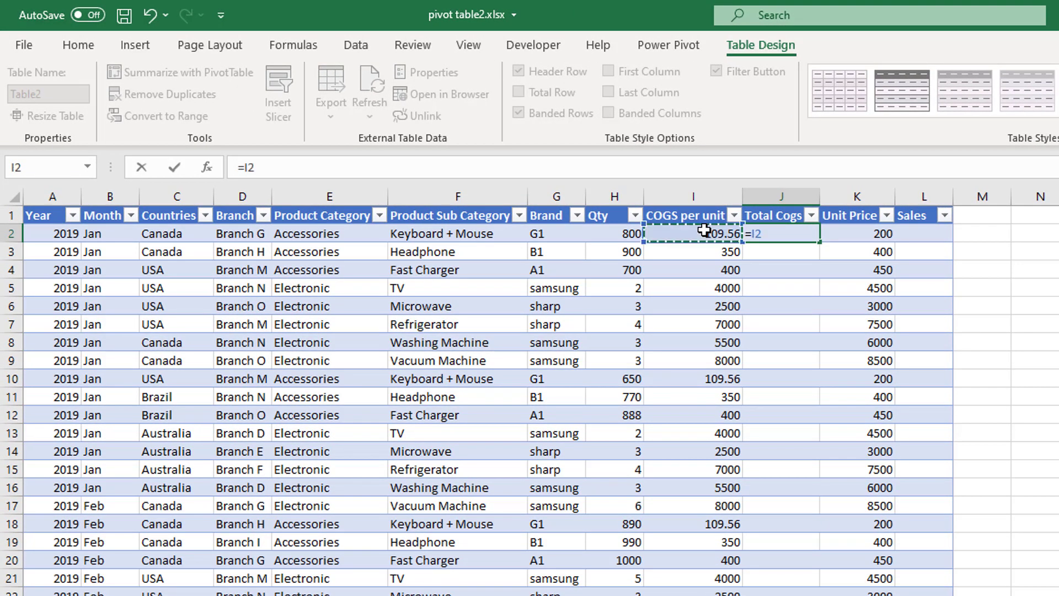
type("*")
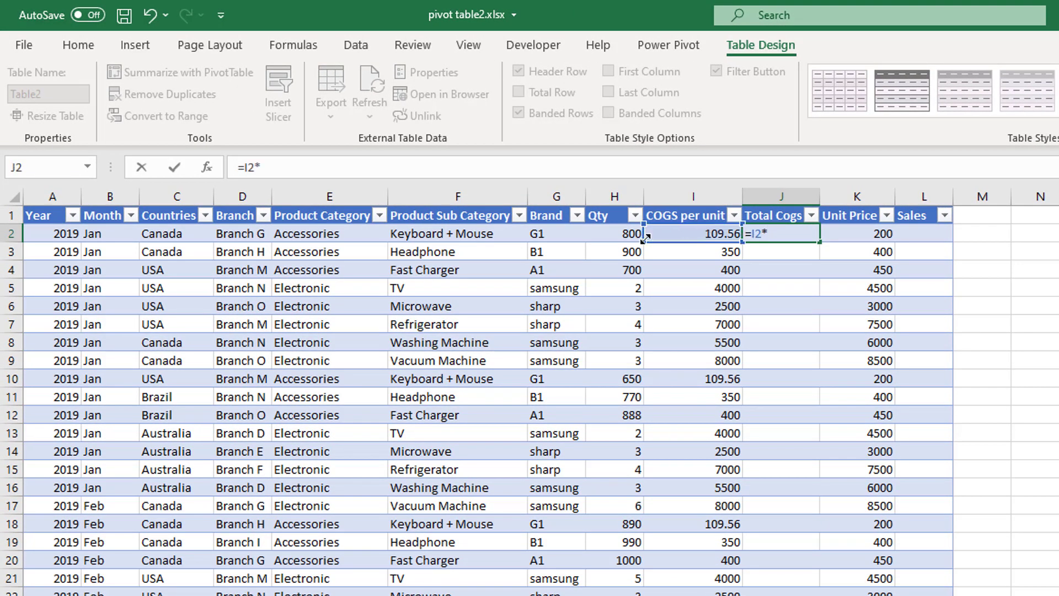
left_click(633, 236)
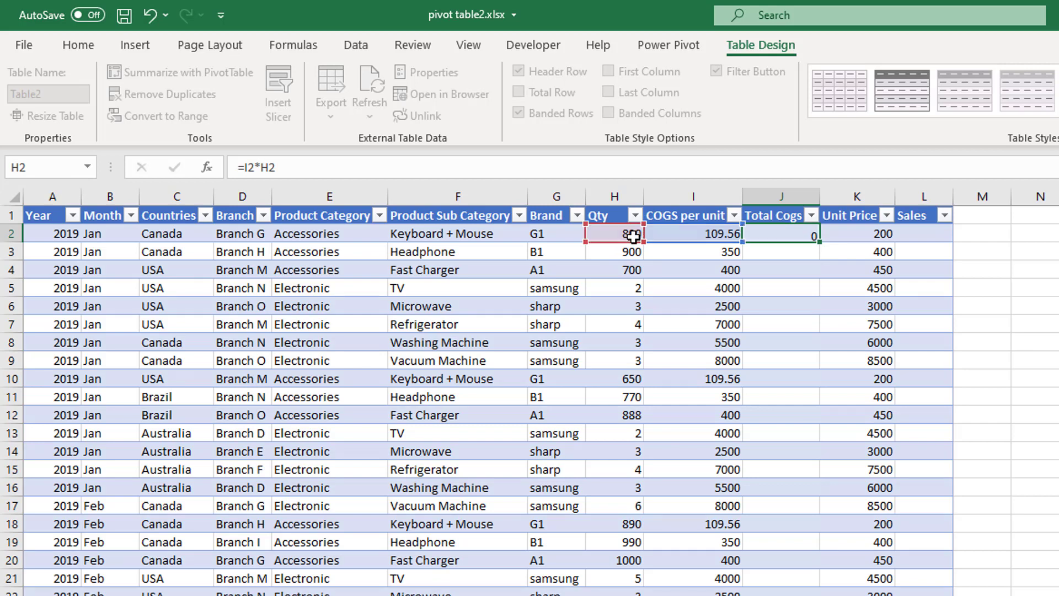
key("Return")
Fill the Sales column with =K2*H2 (Unit Price times Qty)
left_click(932, 234)
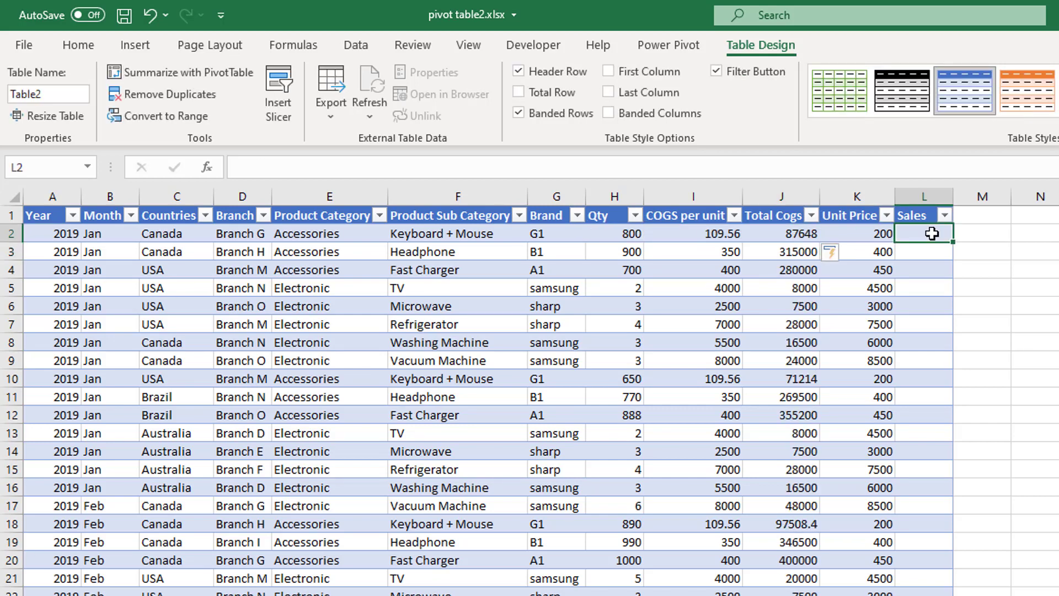
type("=")
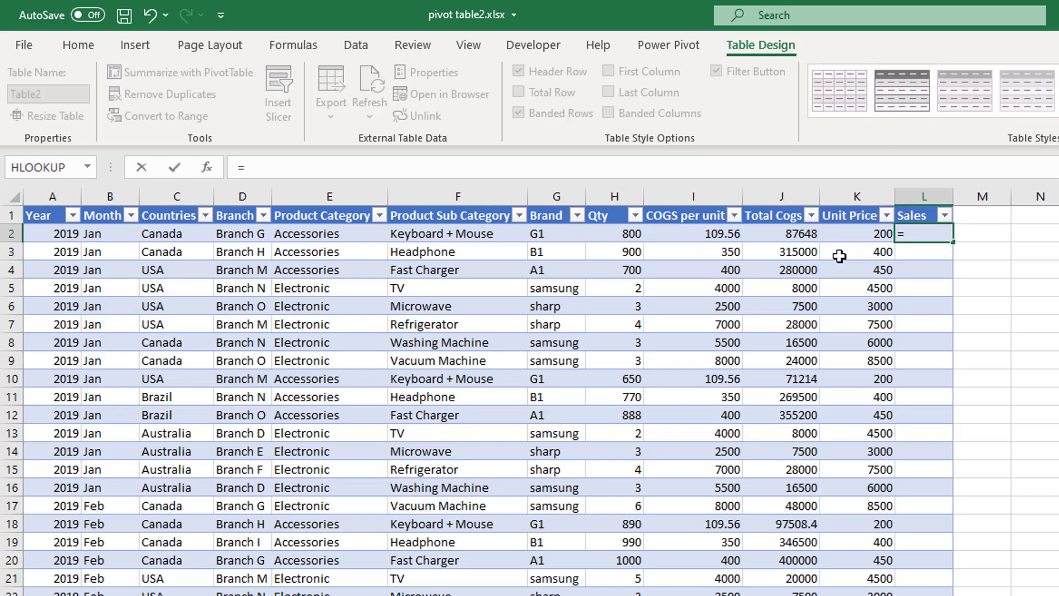
left_click(843, 239)
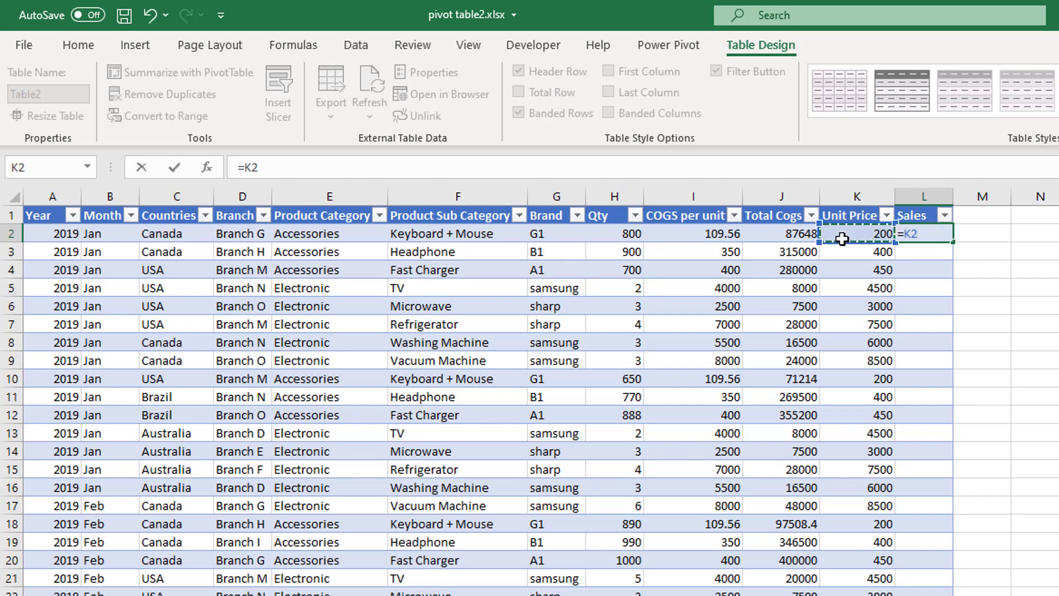
type("*")
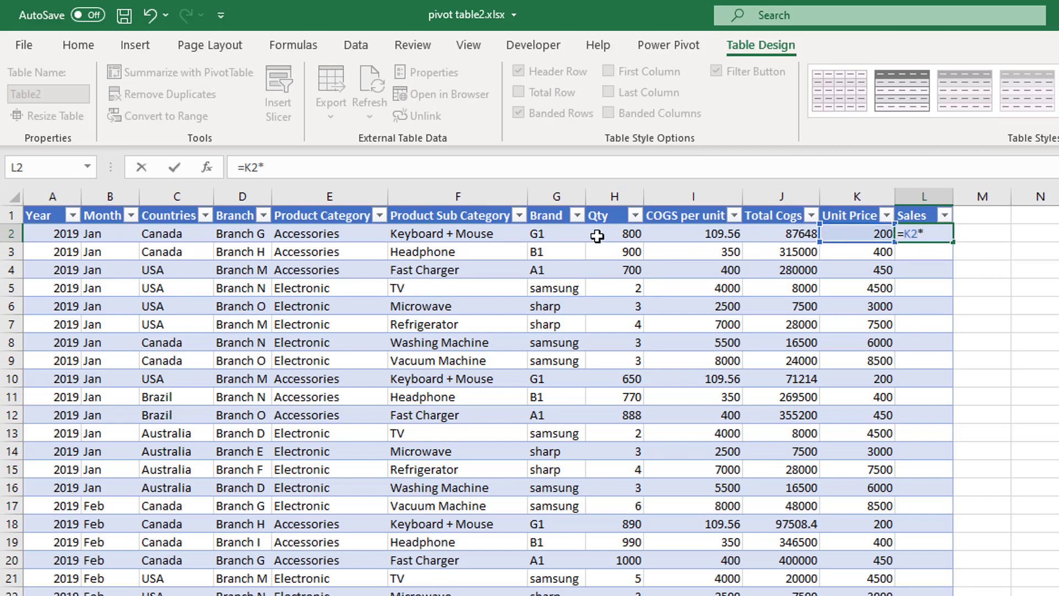
left_click(598, 235)
key("Return")
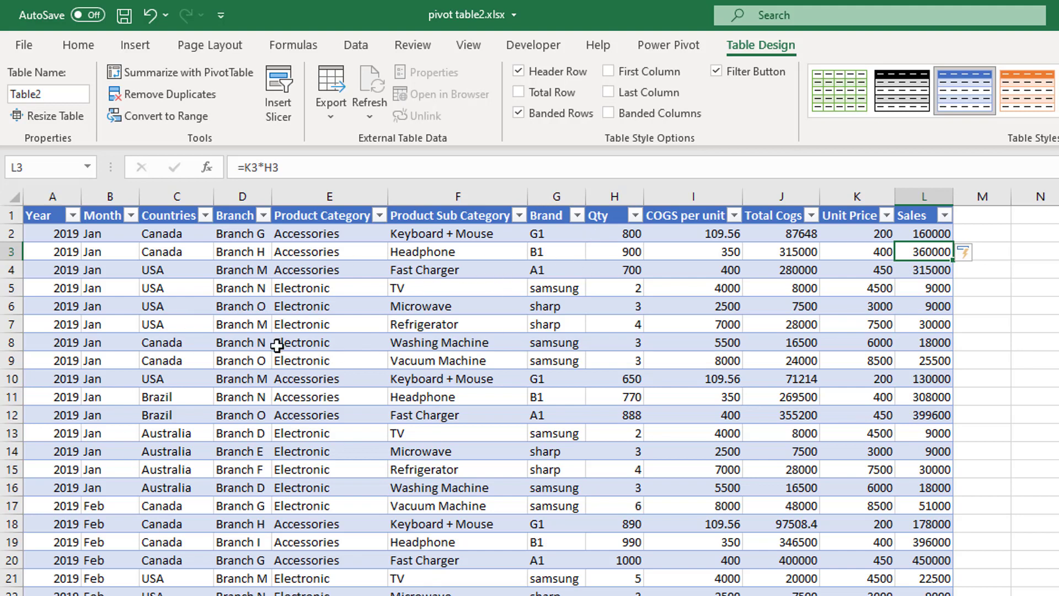
Centre all table values both horizontally and vertically
key("ctrl+a")
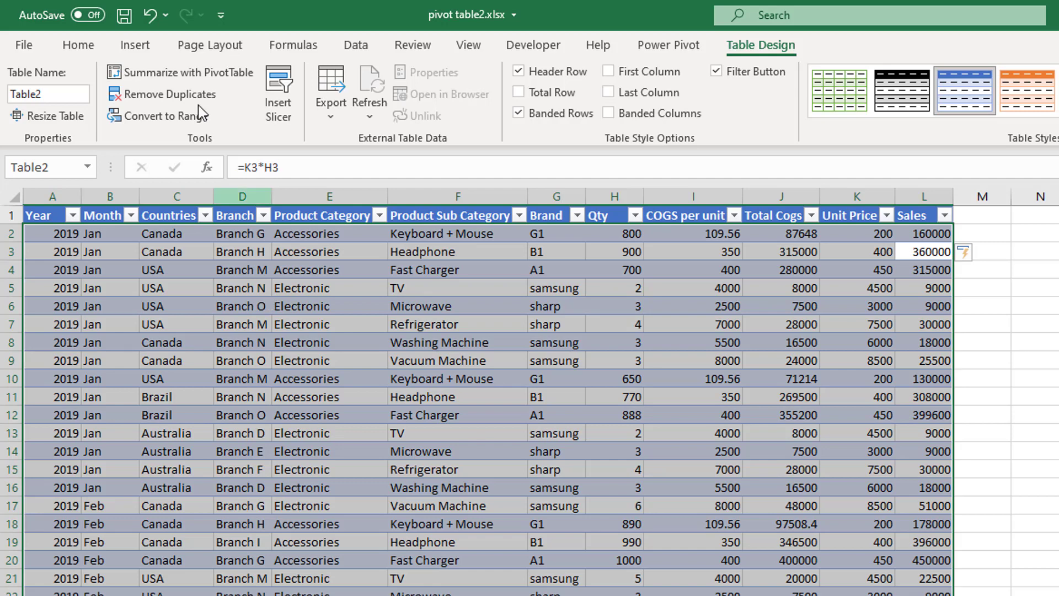
left_click(74, 47)
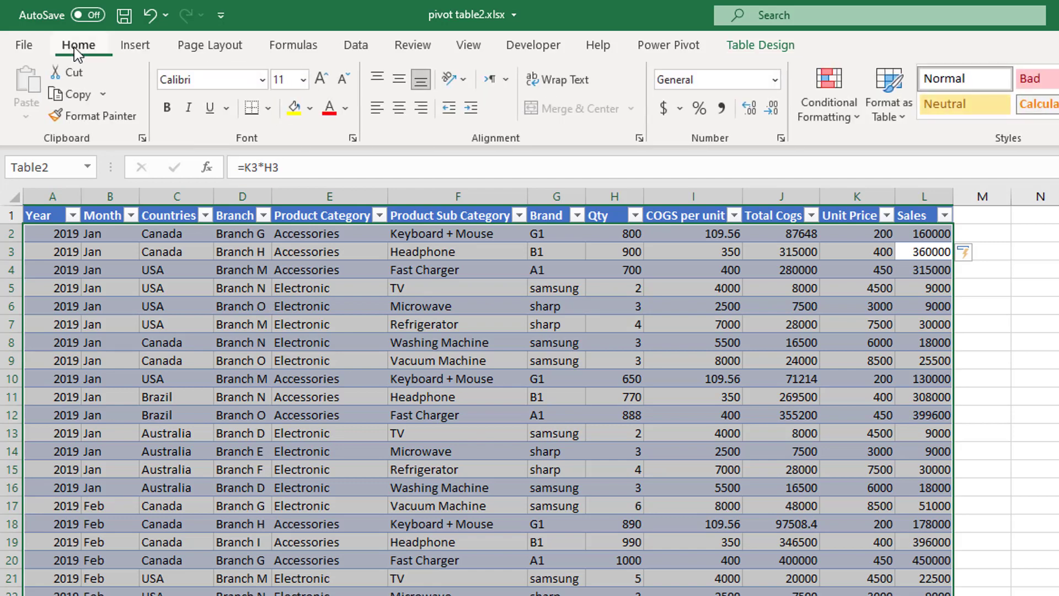
left_click(399, 110)
left_click(399, 80)
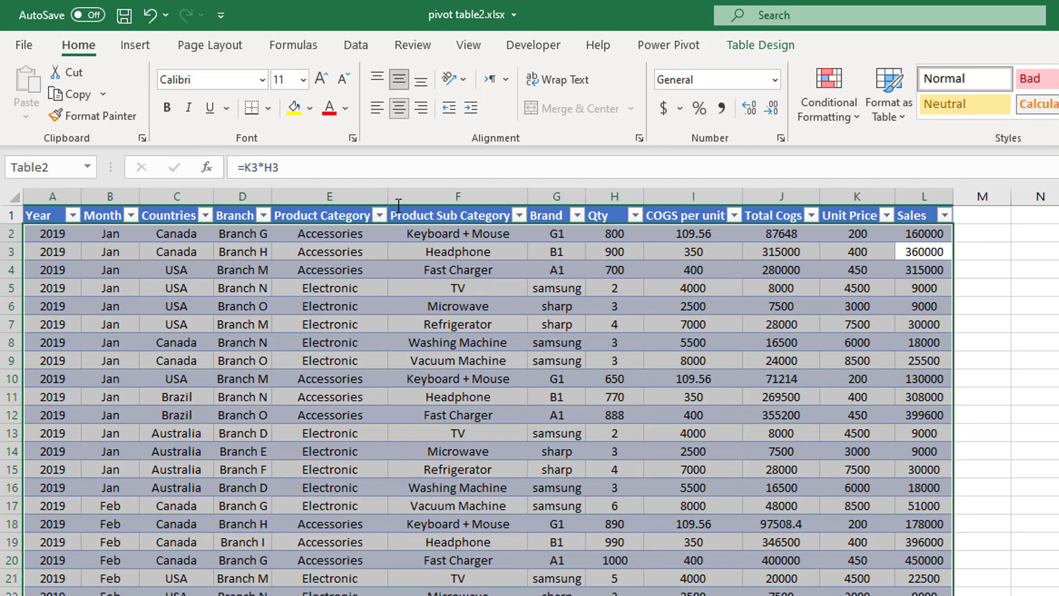
Raise the whole sheet's font size to 16 and auto-fit the column widths
left_click(11, 196)
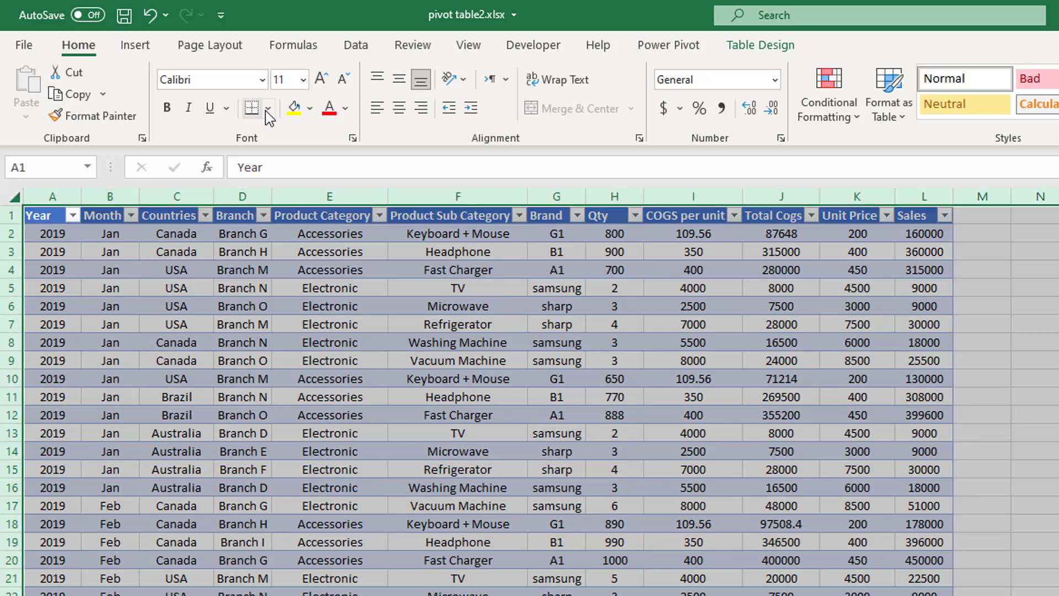
left_click(322, 79)
left_click(322, 79)
left_click(322, 79)
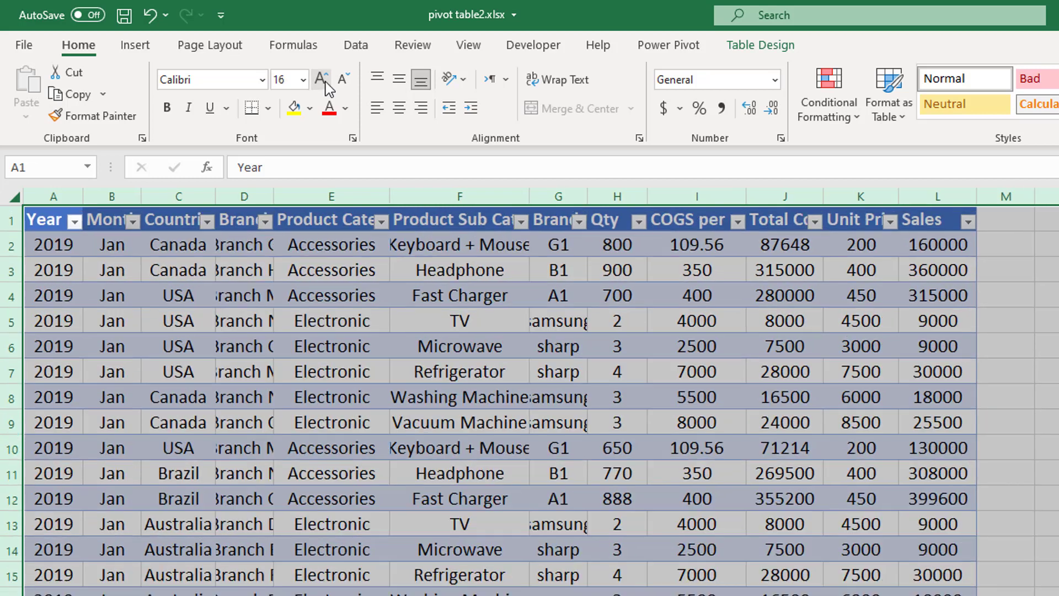
double_click(901, 187)
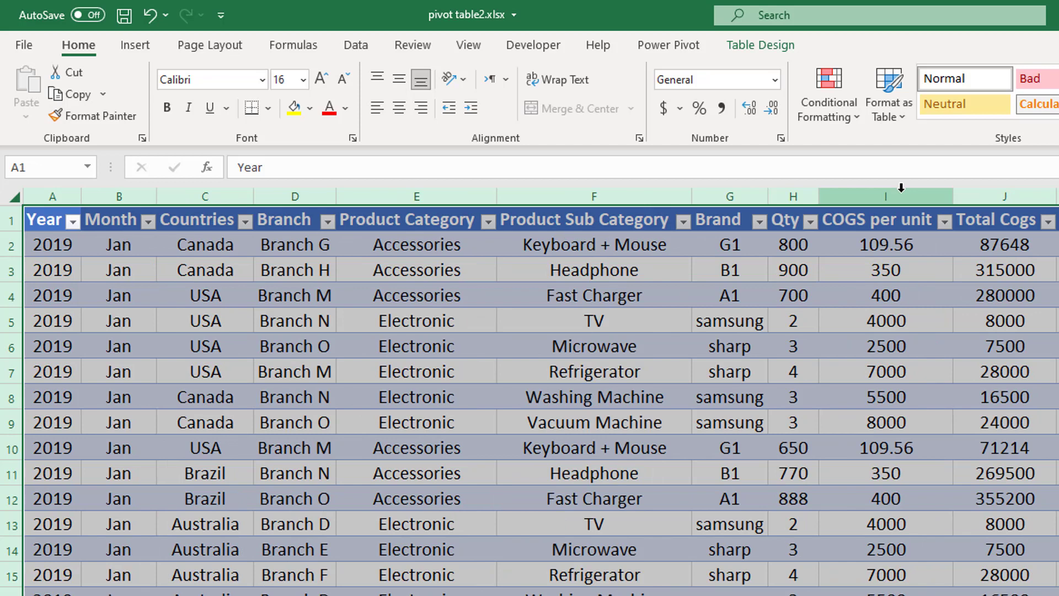
left_click(869, 241)
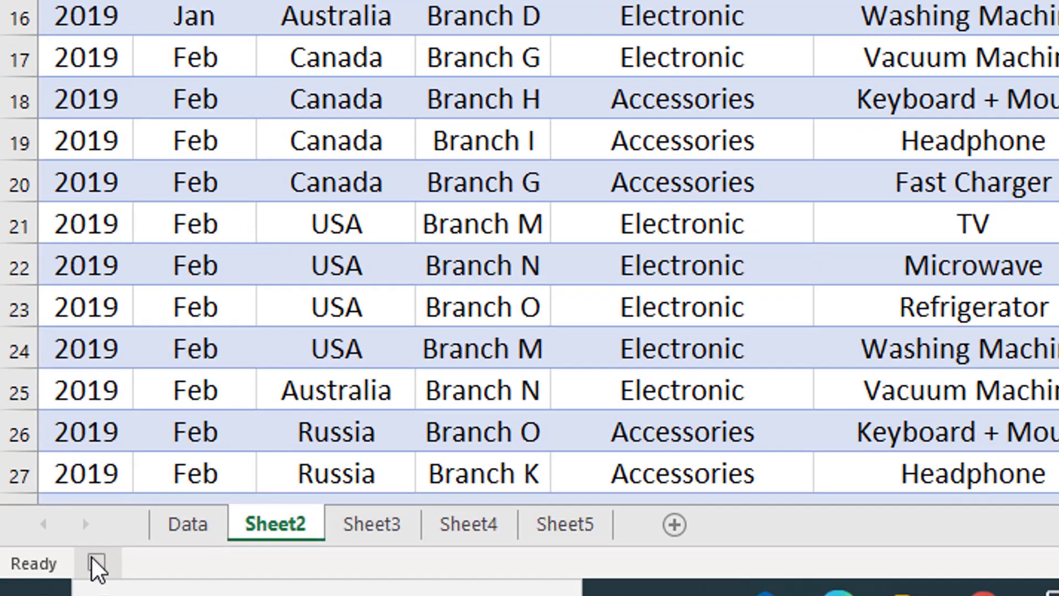
Stop recording and find the 'table' macro in the View Macros list
left_click(97, 564)
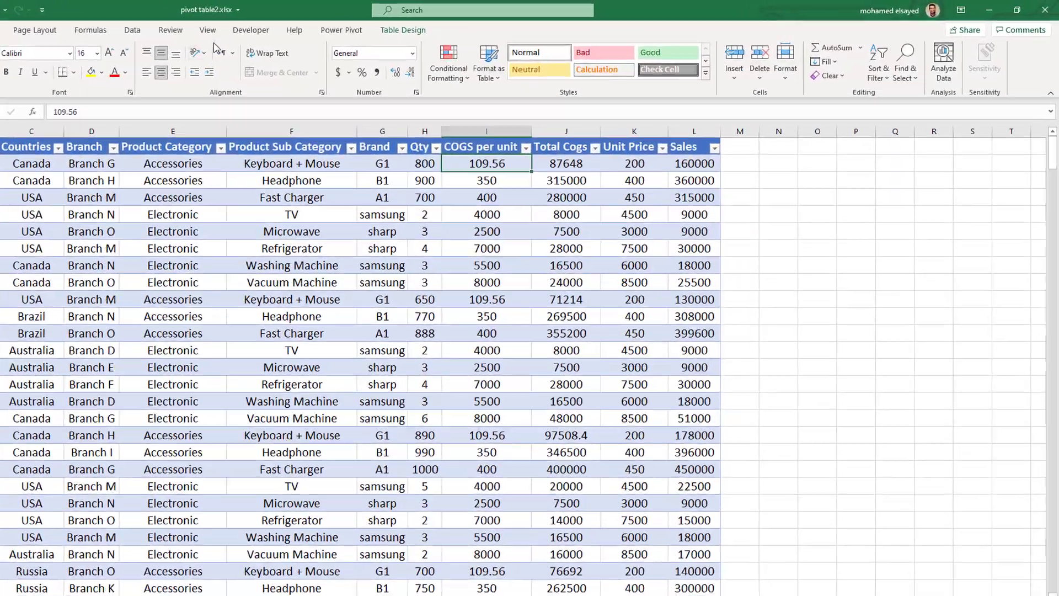
left_click(109, 34)
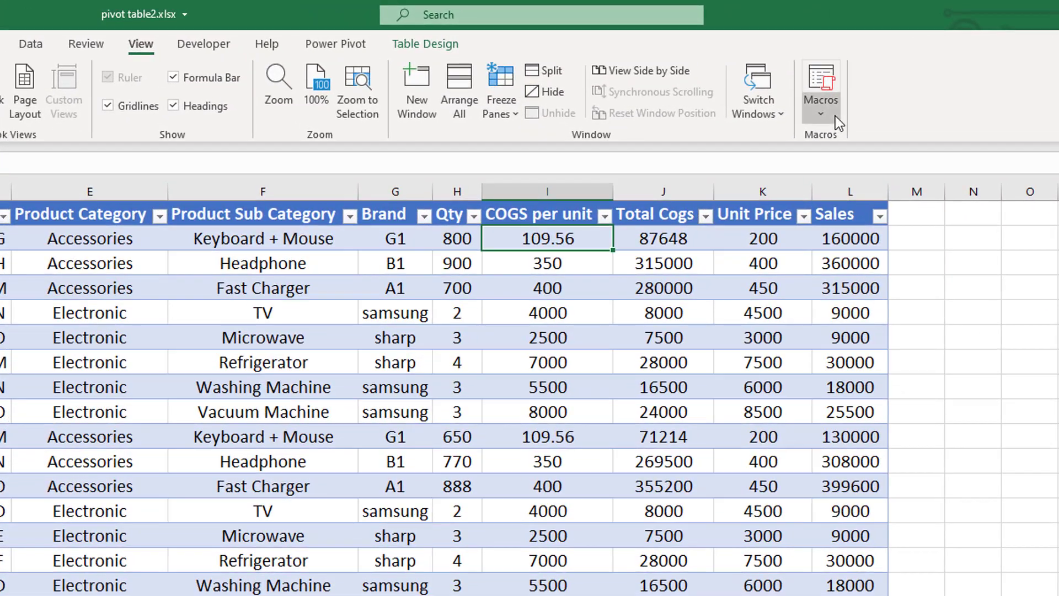
left_click(781, 111)
left_click(795, 127)
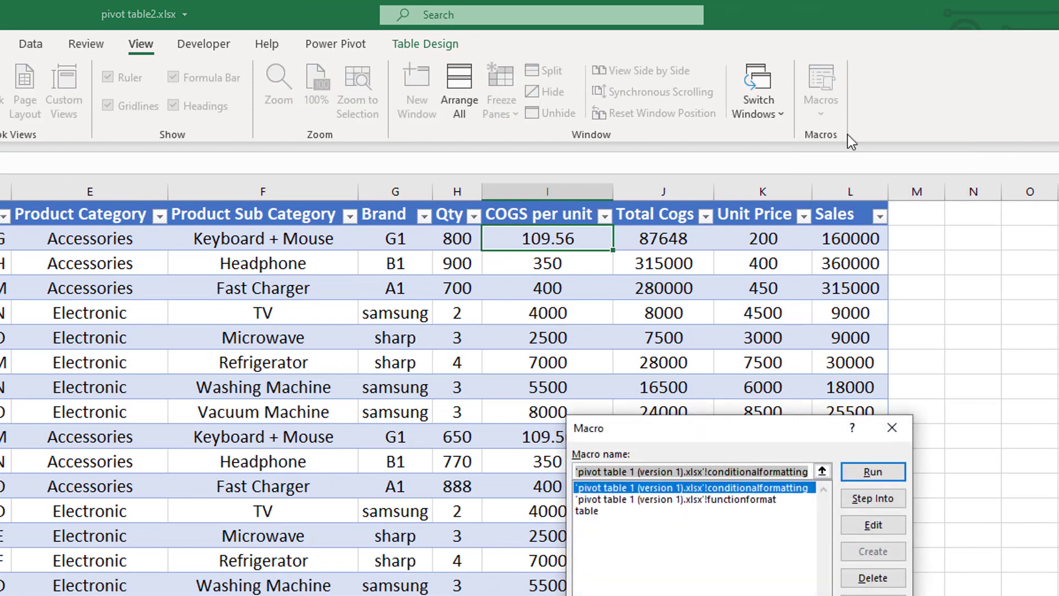
left_click(585, 510)
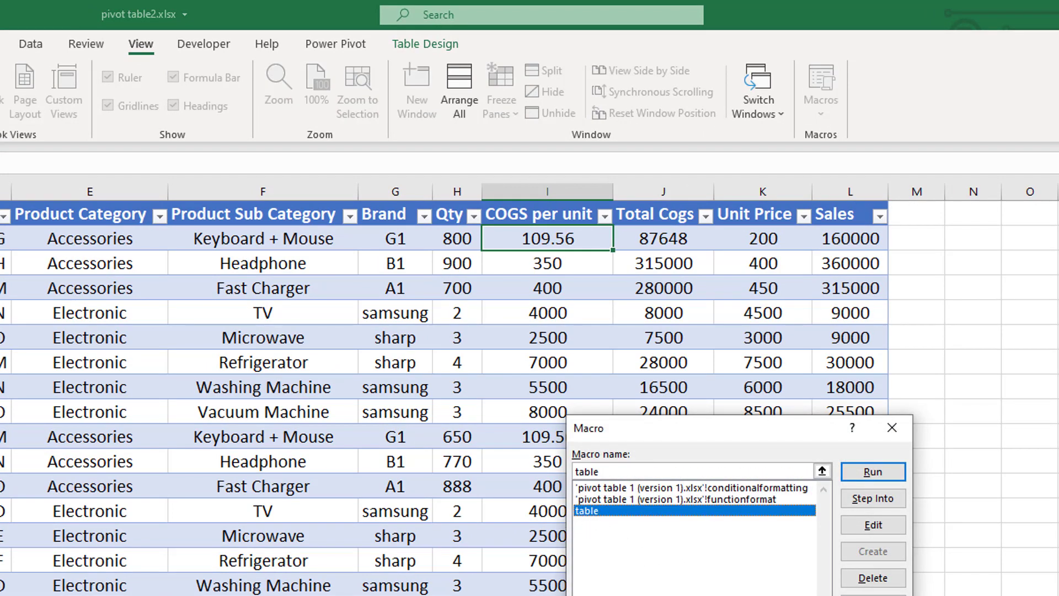
Close the macro list and move from Sheet2 to Sheet3's unformatted data
key("Return")
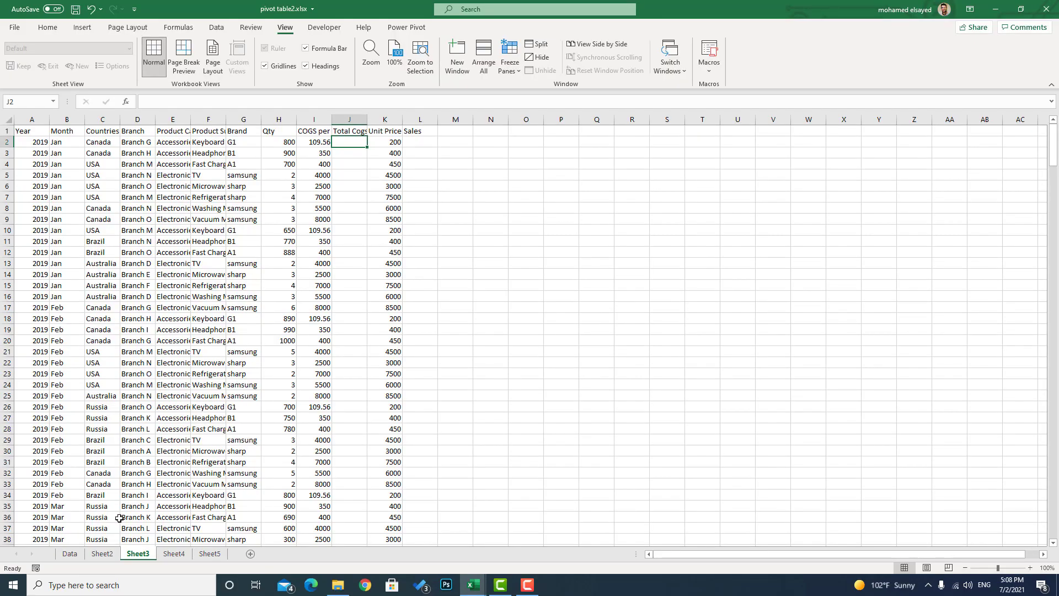
left_click(103, 556)
left_click(135, 555)
Select the 'table' macro in View Macros, then run it on Sheet3 with Ctrl+Shift+M
left_click(710, 66)
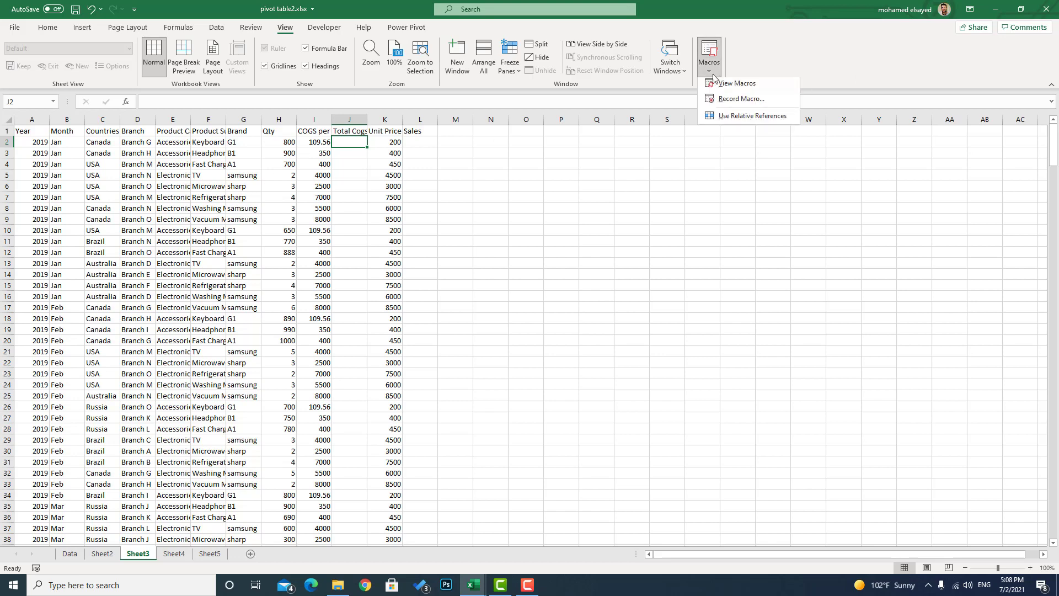
left_click(720, 85)
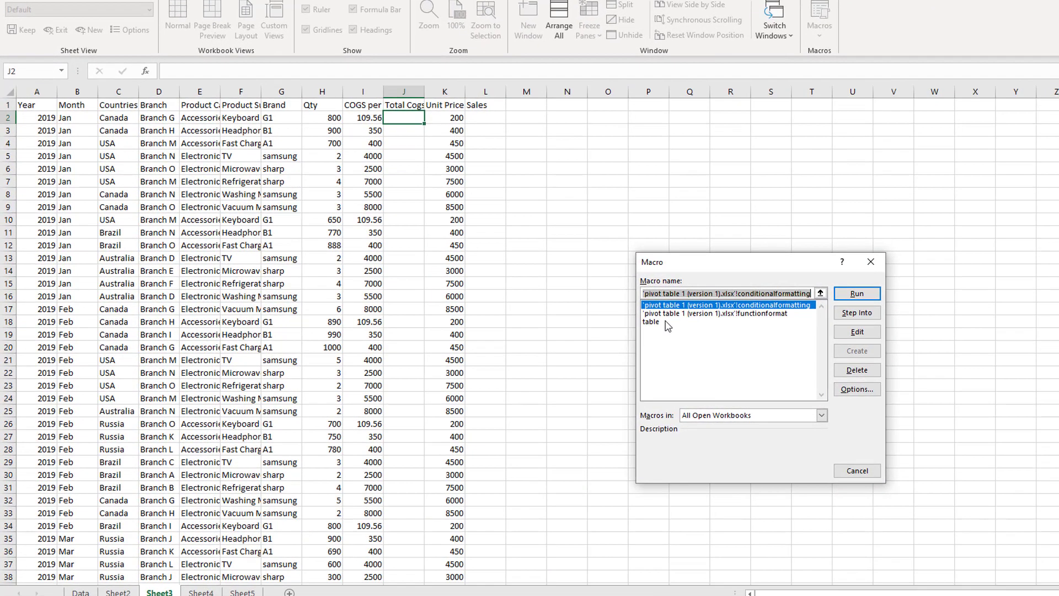
left_click(629, 320)
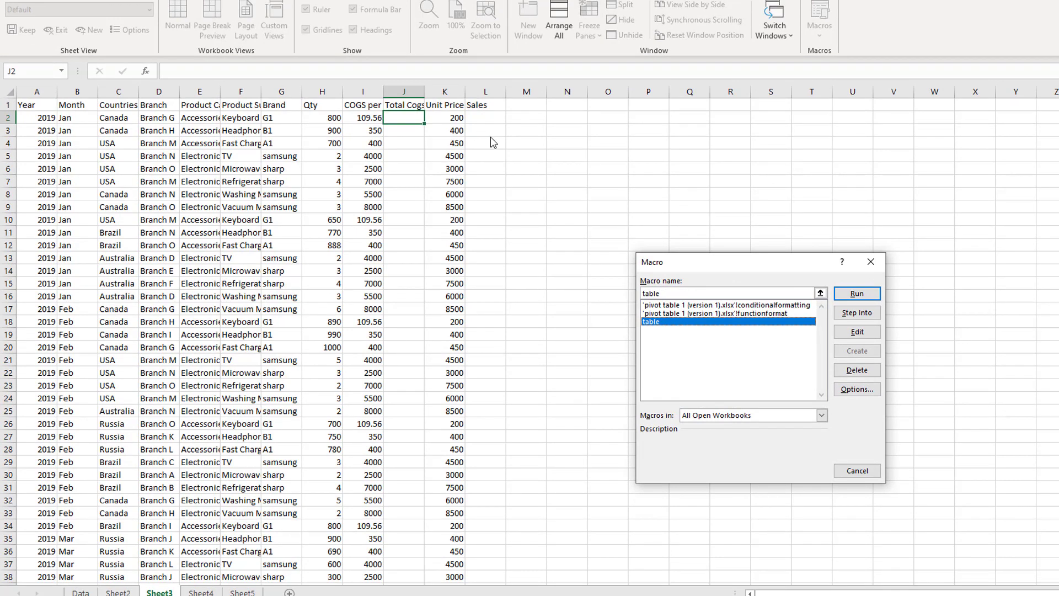
left_click(881, 263)
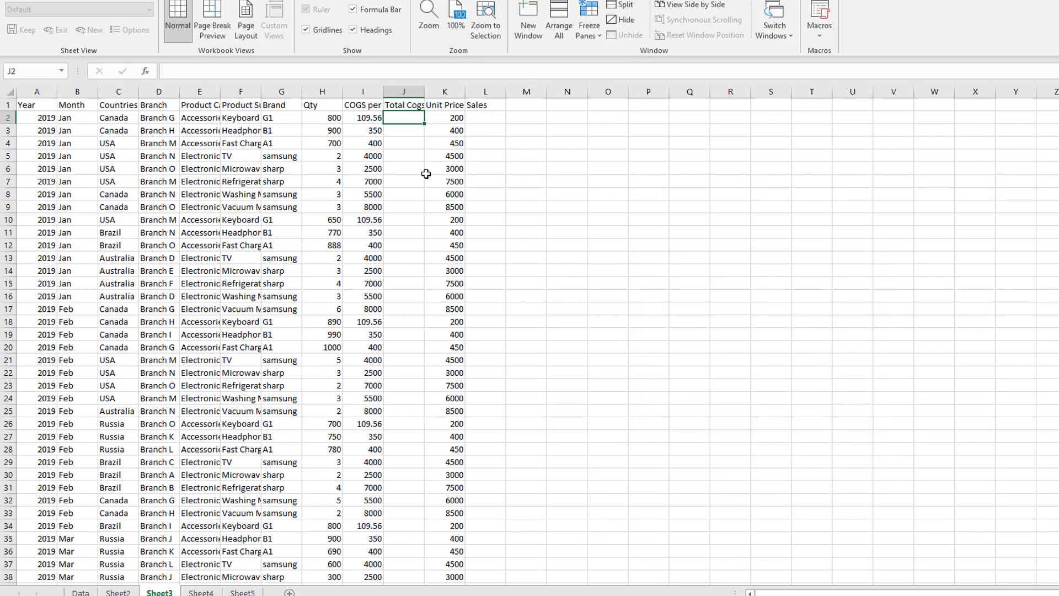
key("ctrl+shift+m")
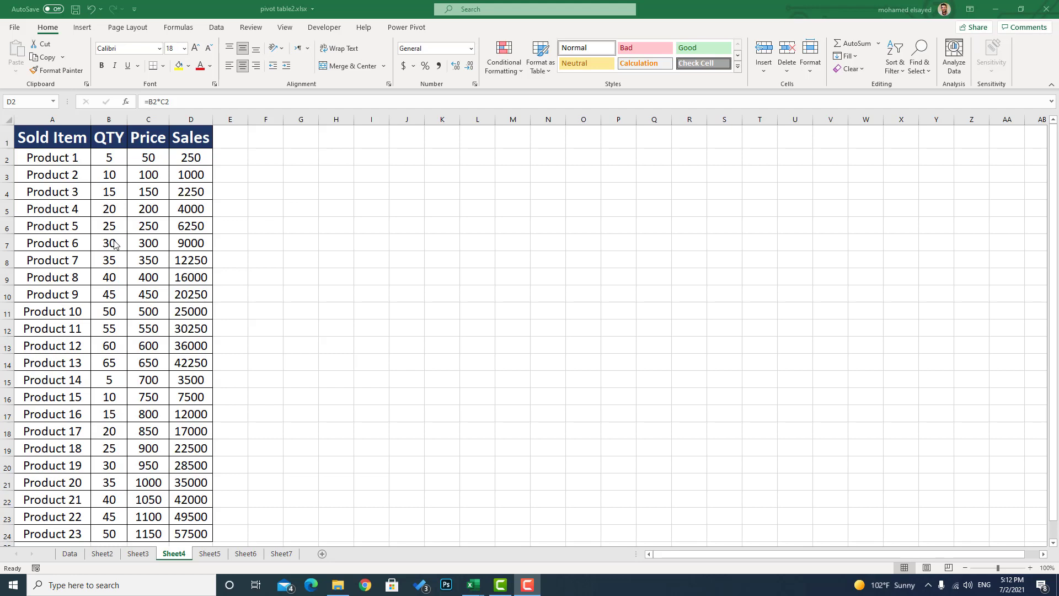
Select cell B2 and bring up the Record Macro dialog from View > Macros
left_click(115, 155)
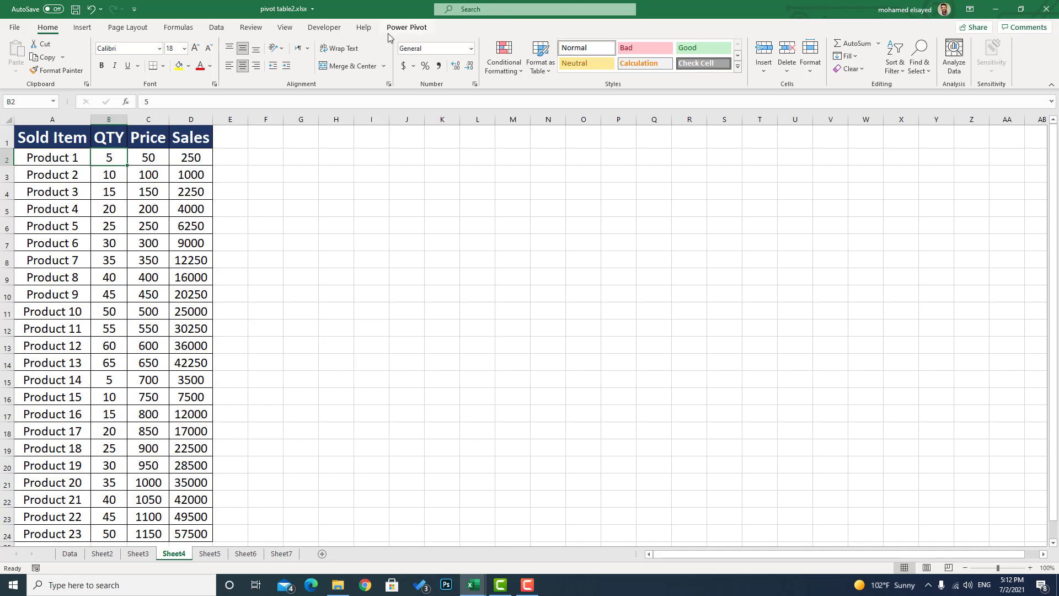
left_click(287, 28)
left_click(719, 69)
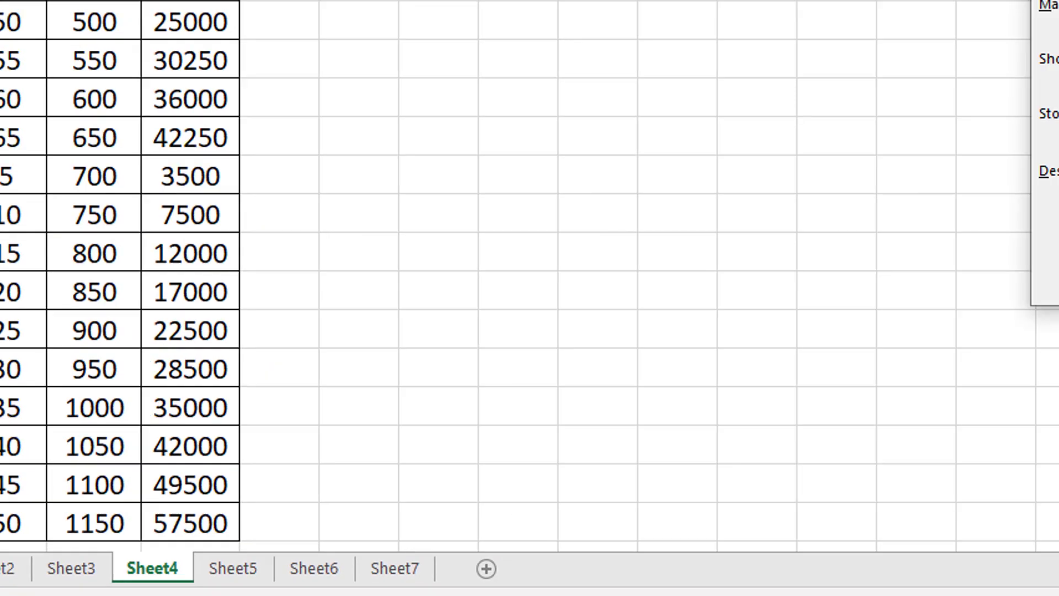
Name the macro conditional, assign shortcut Ctrl+Shift+U, store it in This Workbook, and start recording
type("do")
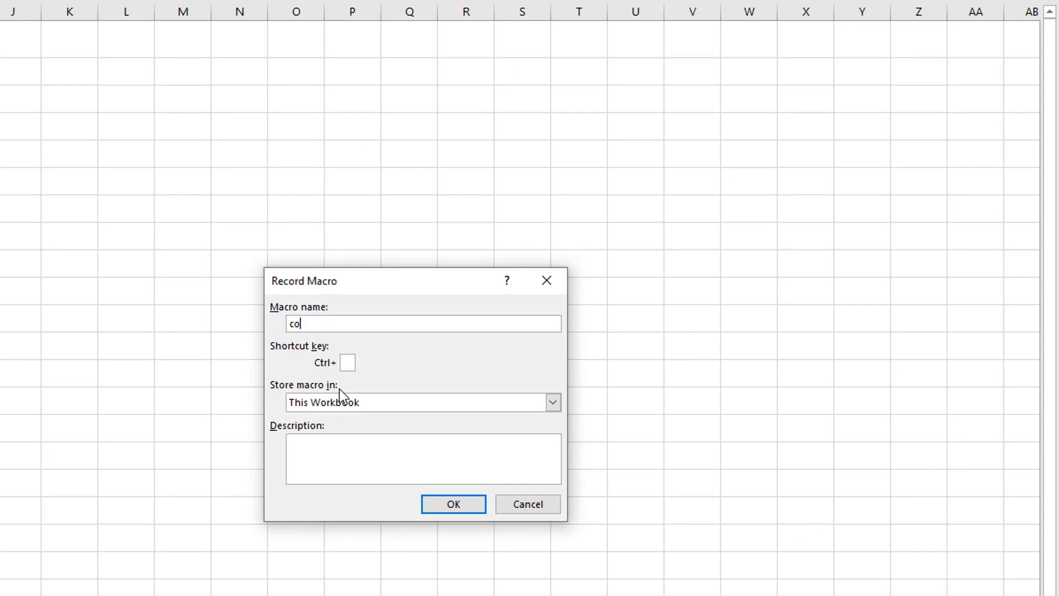
type("ndition")
type("al")
key("shift+u")
left_click(346, 402)
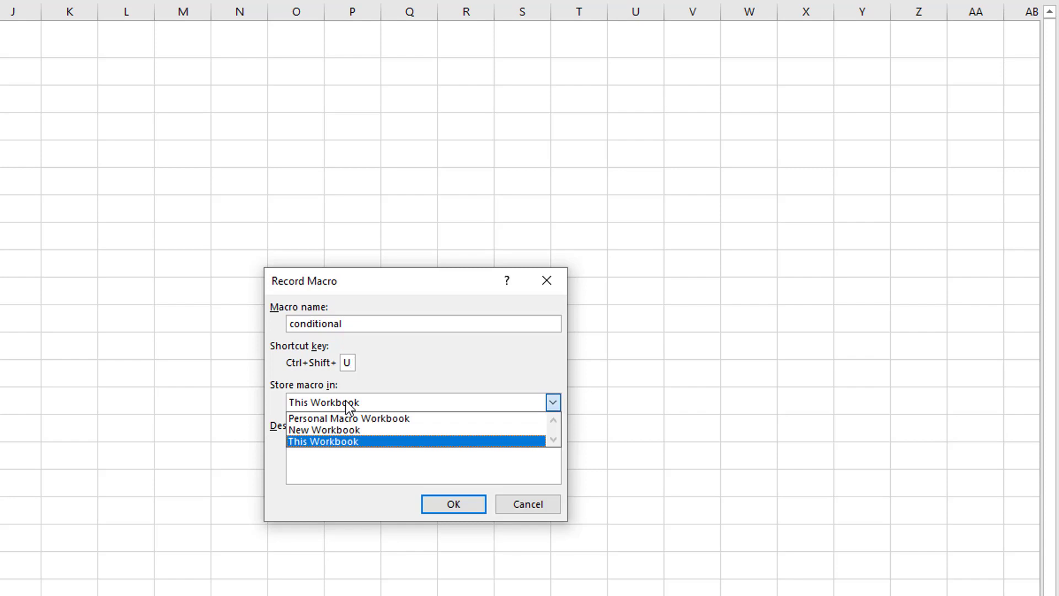
left_click(346, 402)
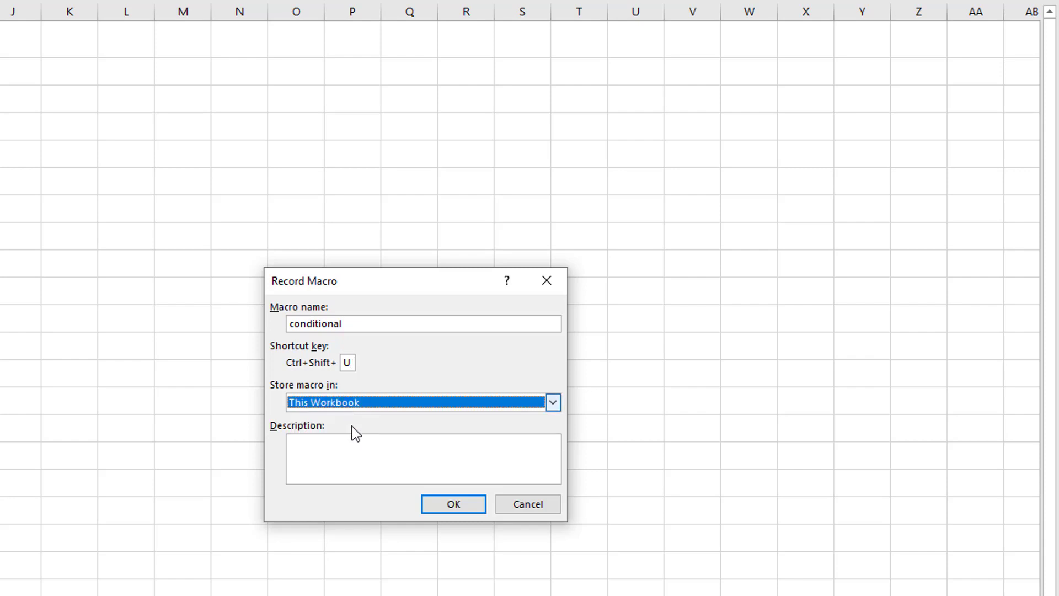
left_click(448, 503)
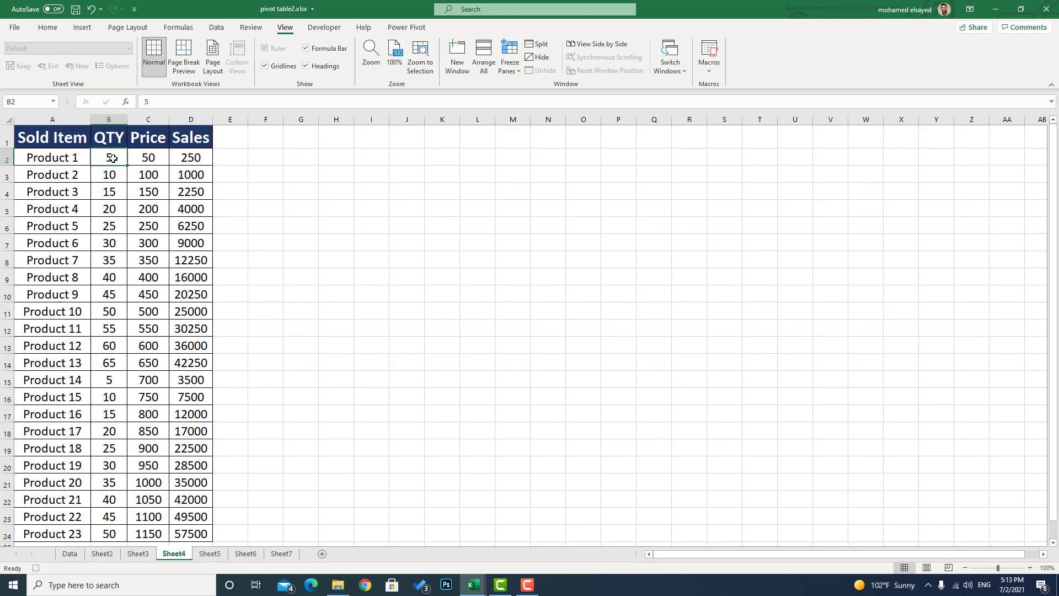
Select QTY values B2:B24 and highlight those greater than 50 in green fill with dark green text
key("ctrl+shift+Down")
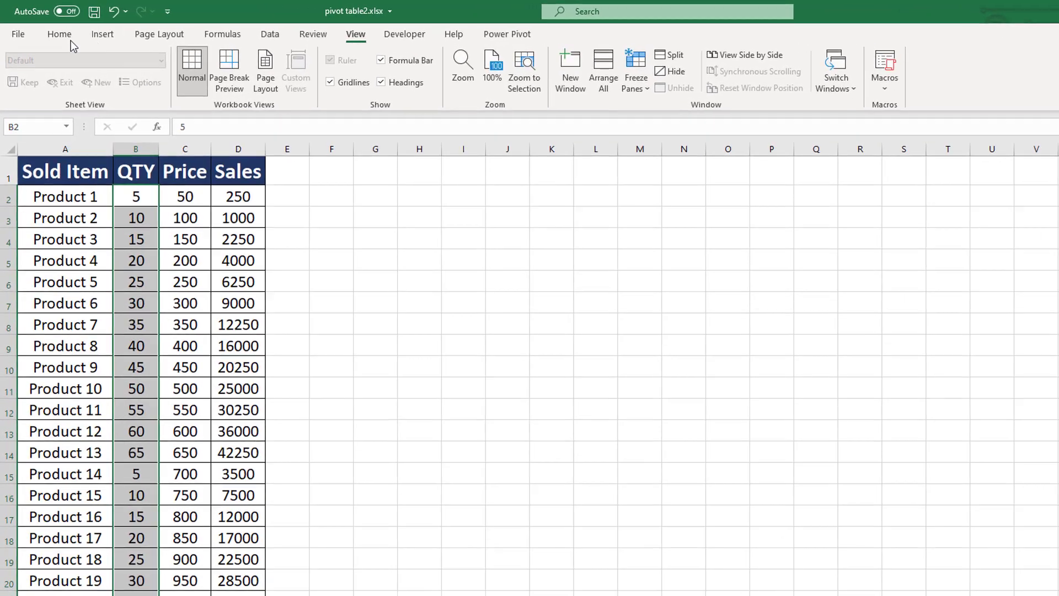
left_click(48, 27)
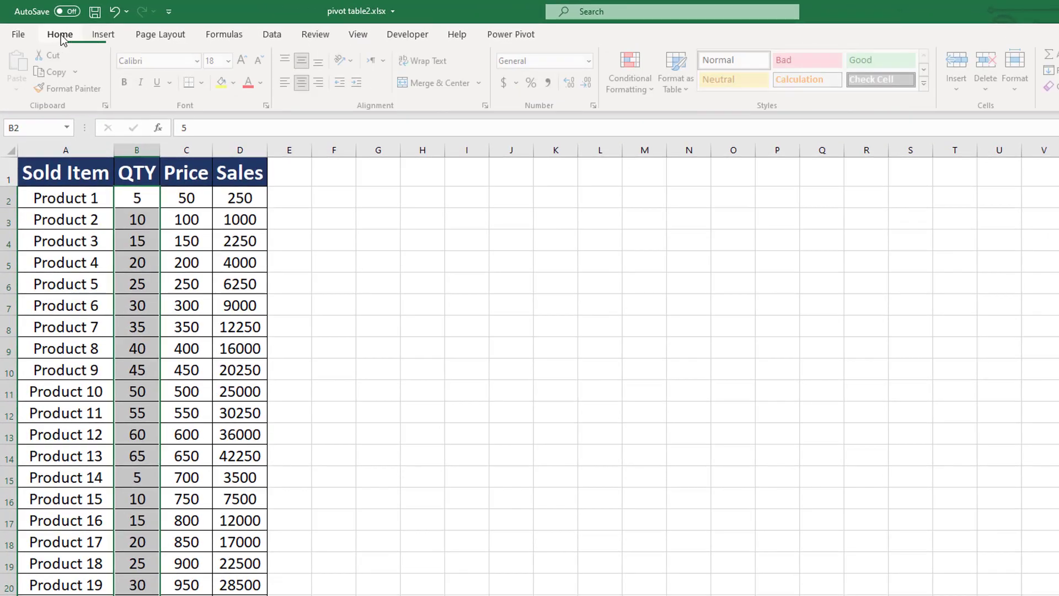
left_click(636, 85)
mouse_move(684, 117)
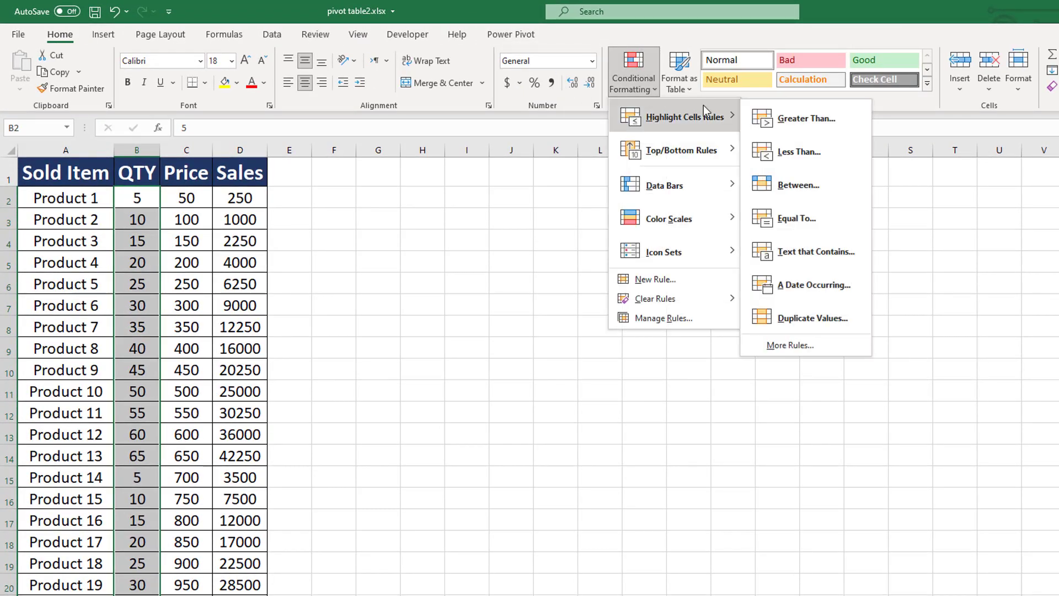
left_click(756, 117)
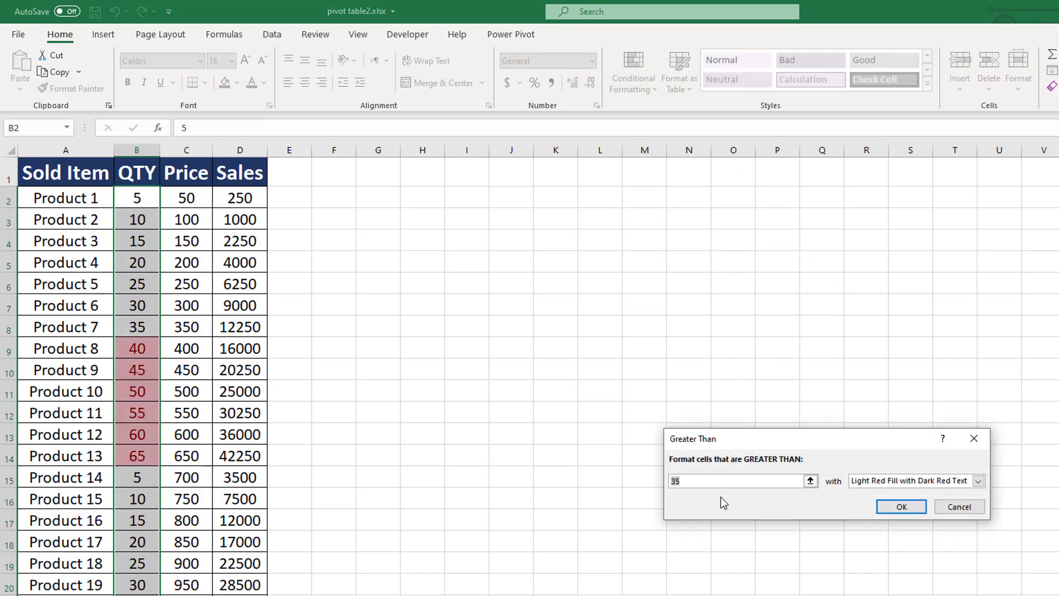
type("50")
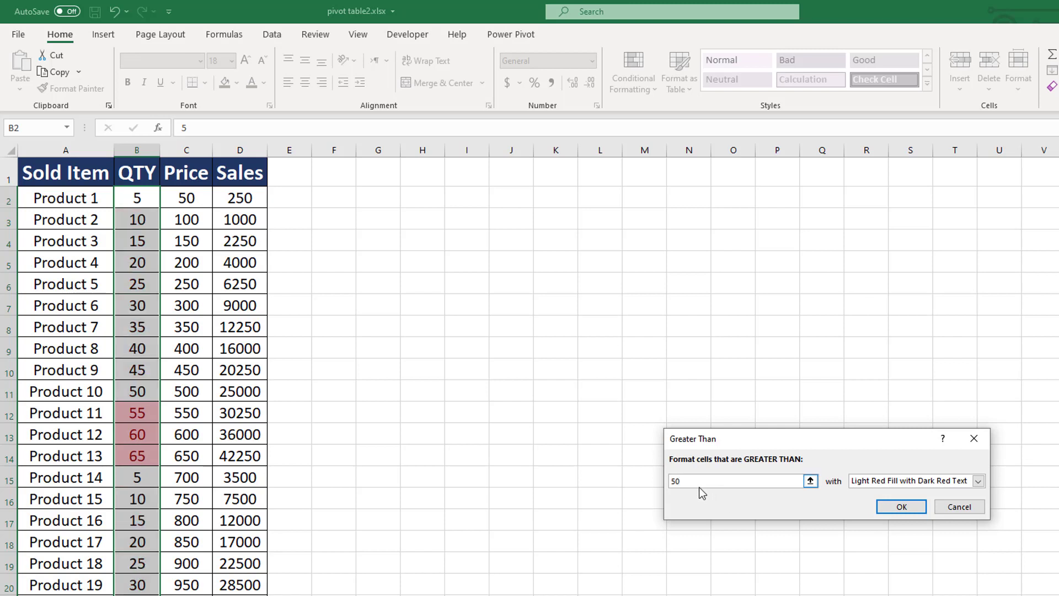
left_click(978, 481)
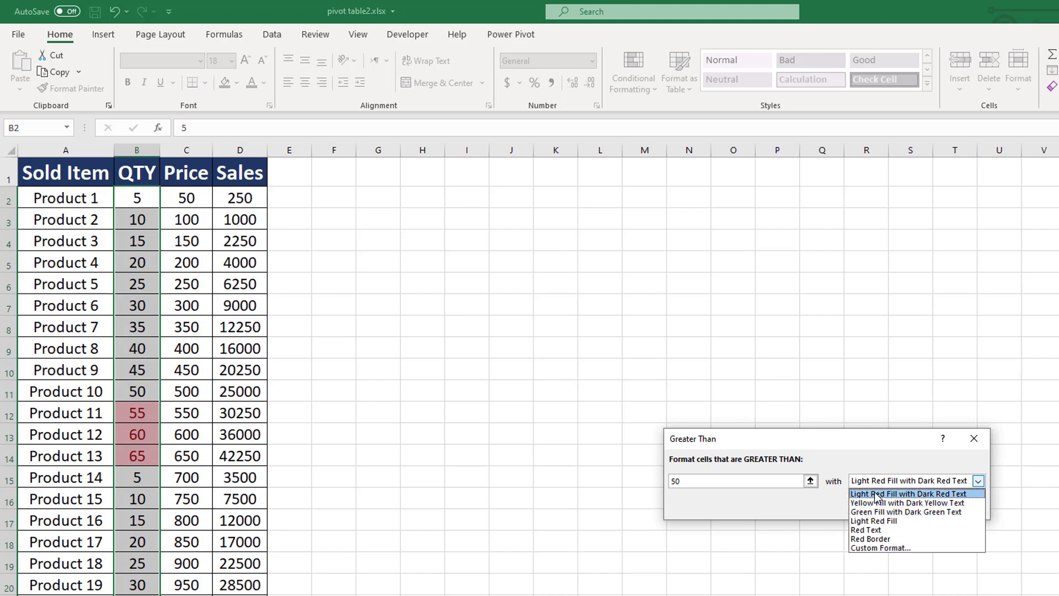
left_click(870, 511)
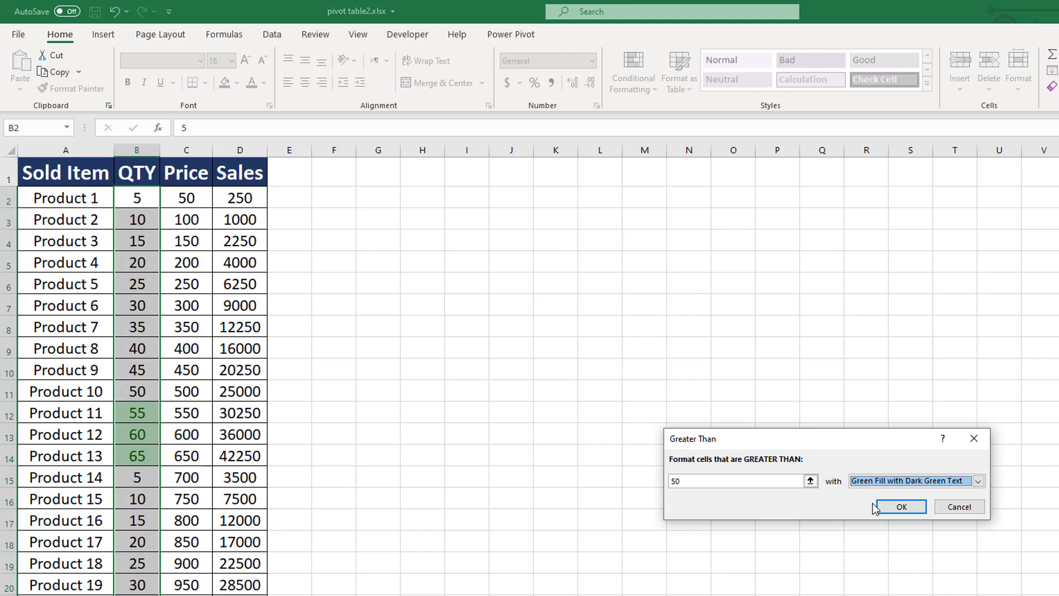
left_click(902, 507)
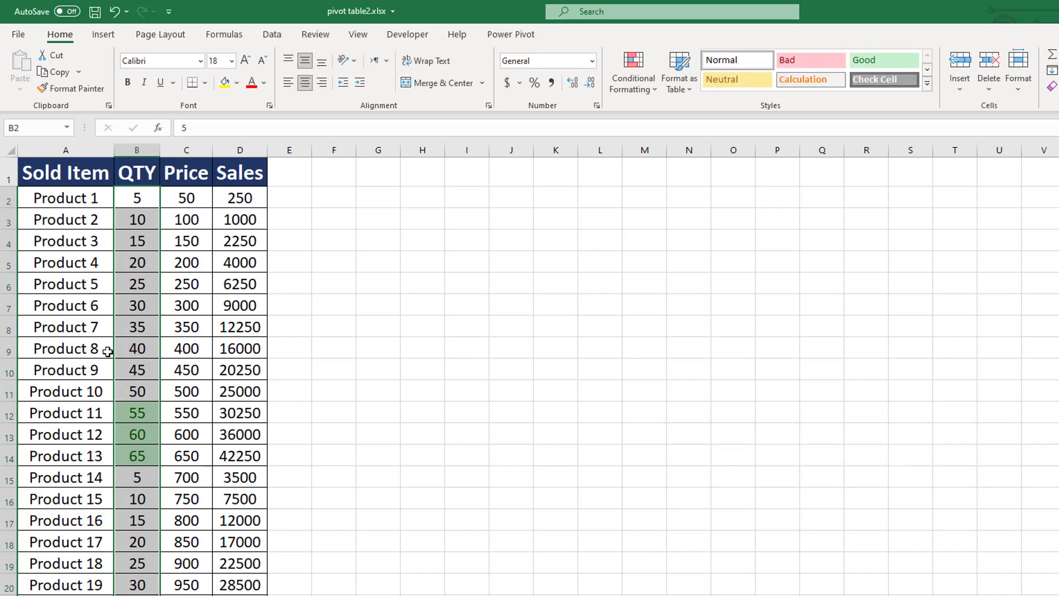
Highlight QTY values less than 50 in light red fill with dark red text
left_click(626, 83)
mouse_move(674, 117)
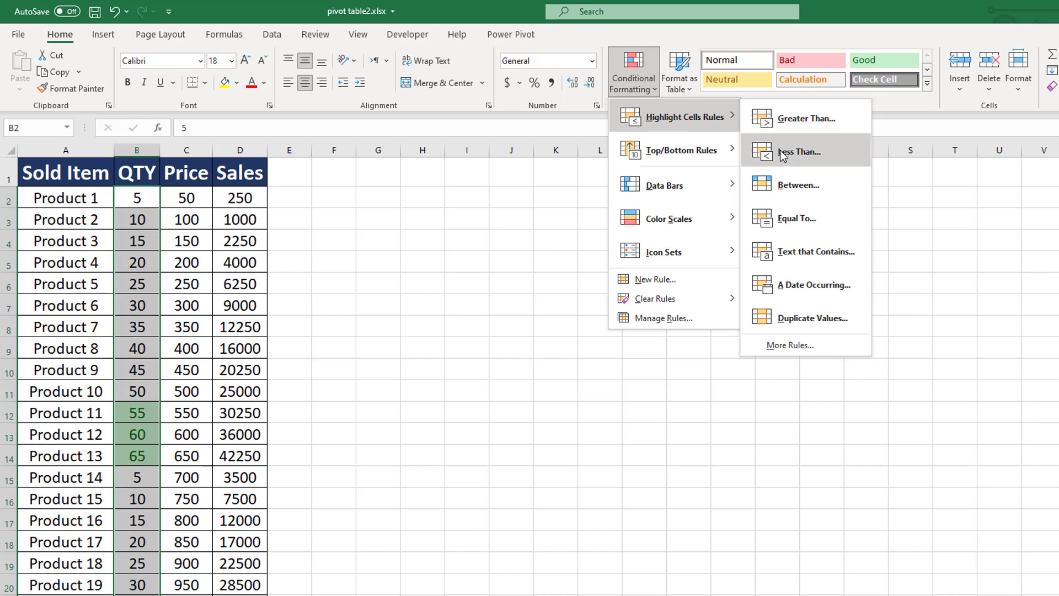
left_click(789, 153)
type("5")
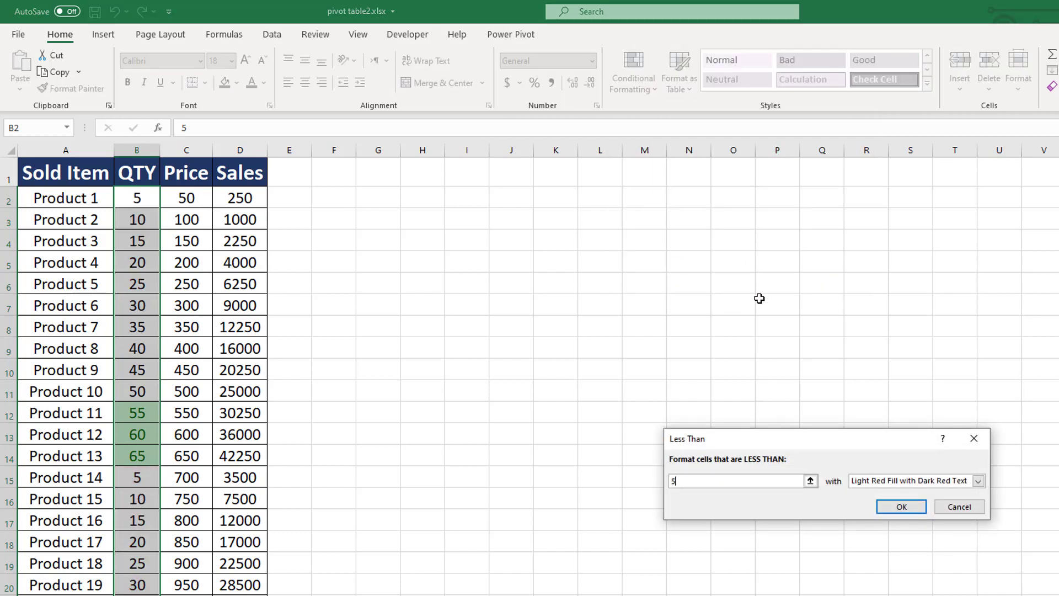
type("0")
left_click(978, 481)
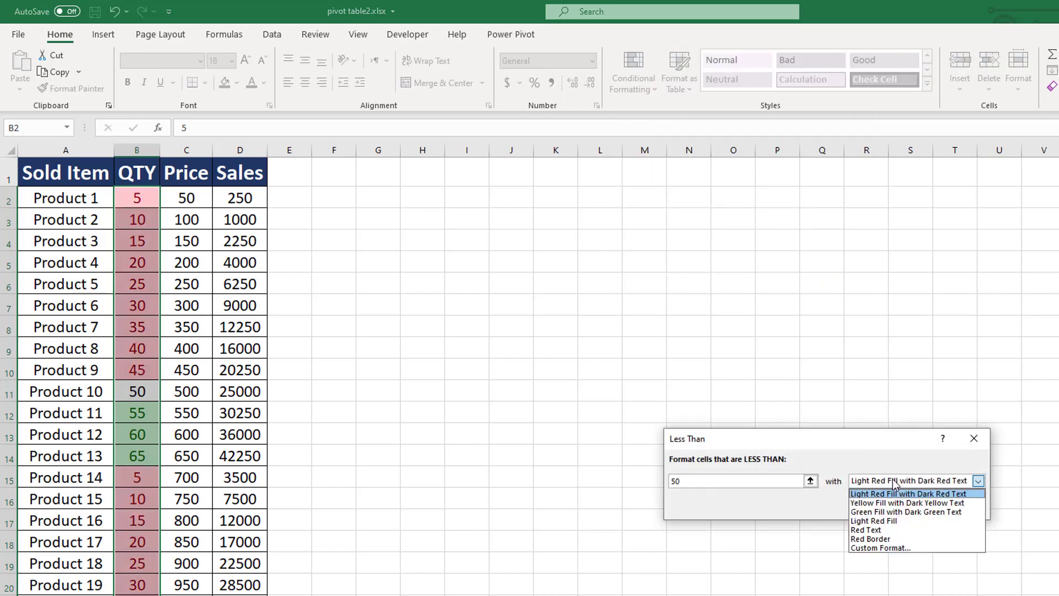
left_click(897, 484)
left_click(901, 507)
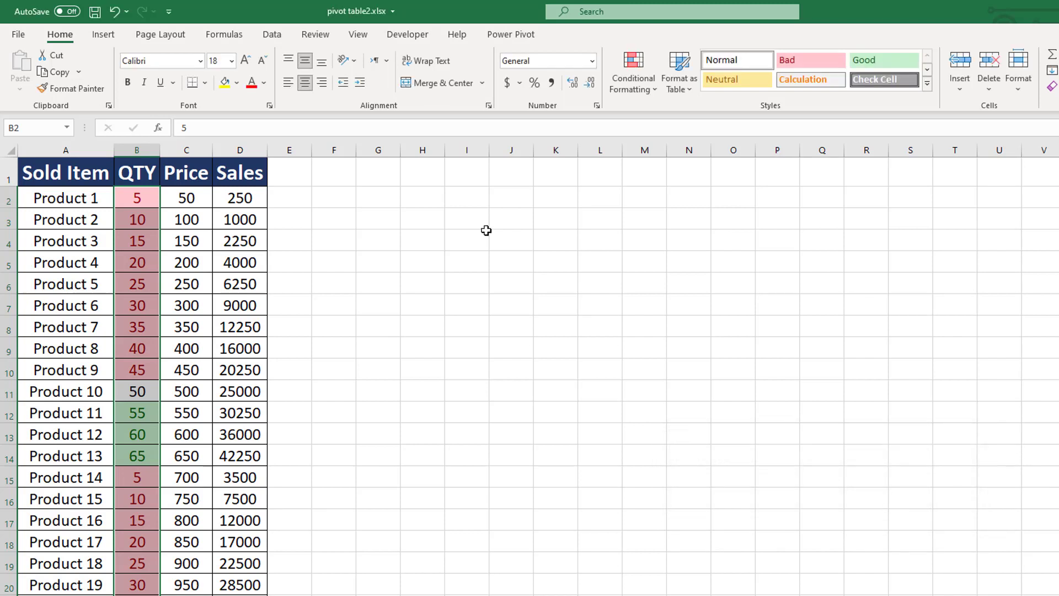
left_click(247, 198)
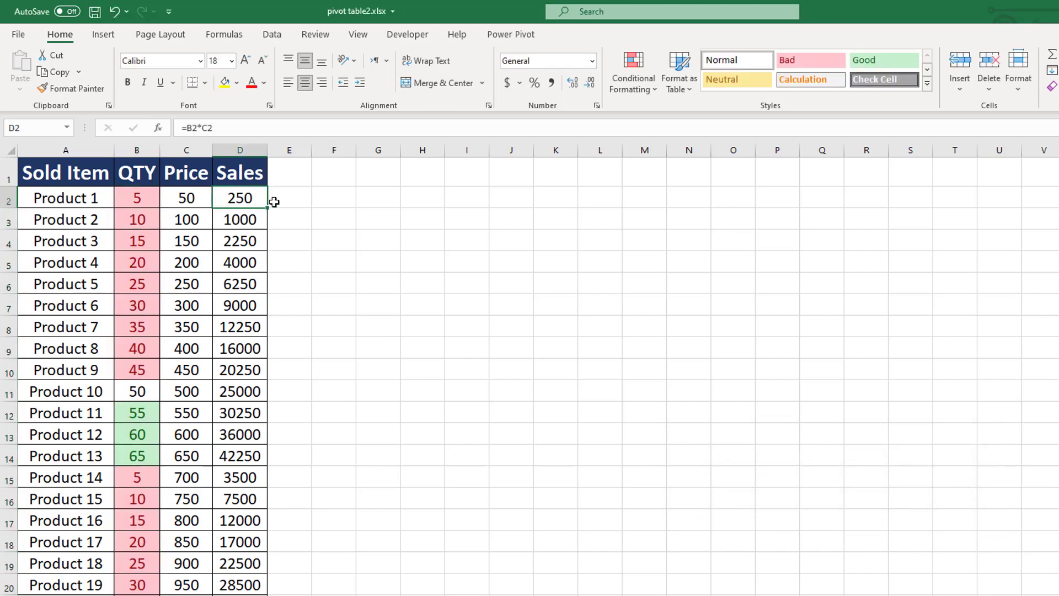
Select the Sales column and highlight values greater than 30000 in green fill with dark green text
key("ctrl+shift+Down")
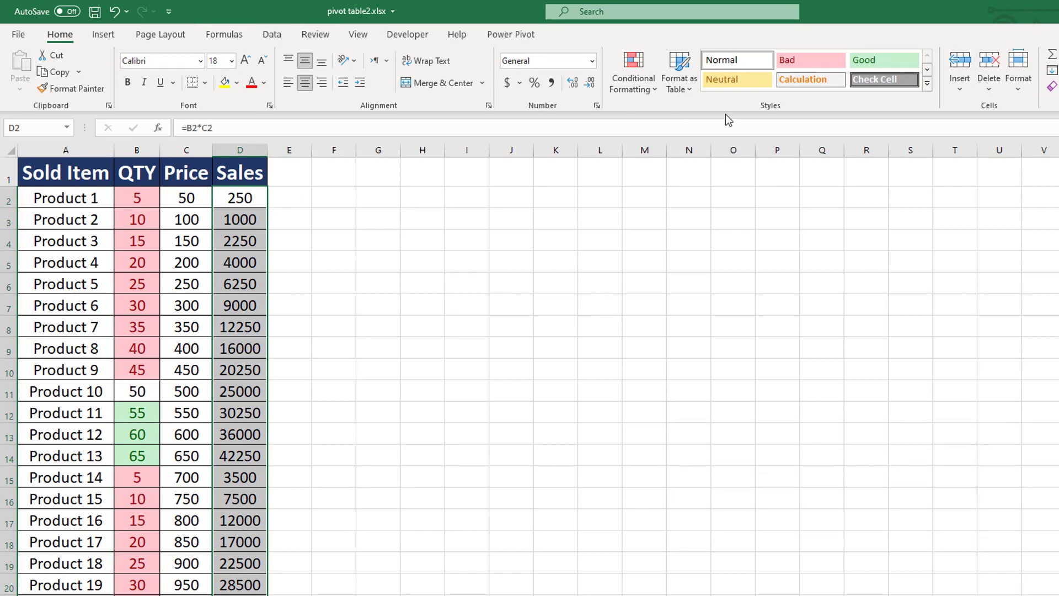
left_click(632, 85)
mouse_move(674, 117)
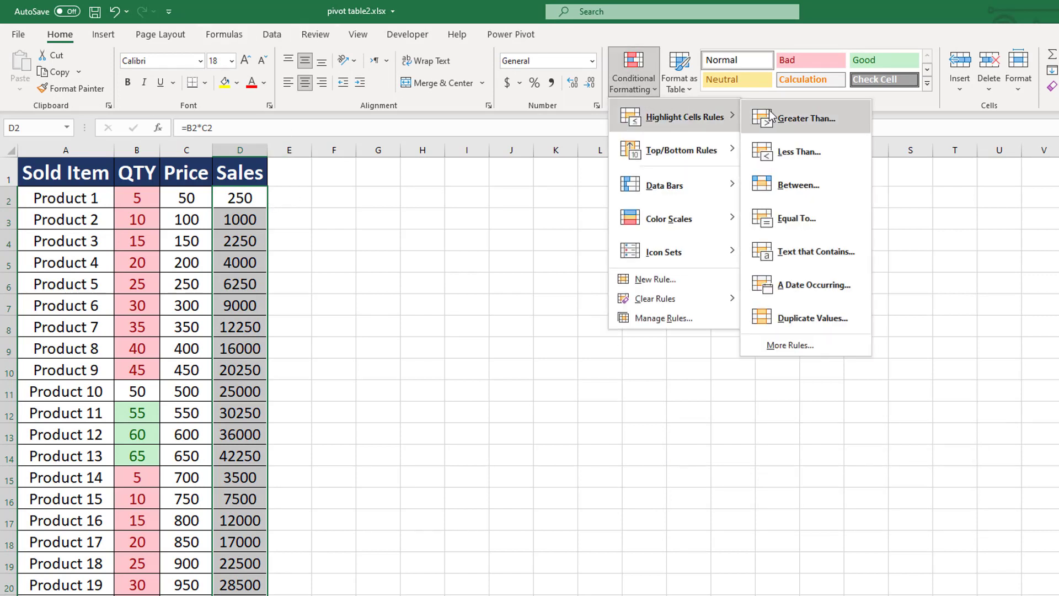
left_click(795, 118)
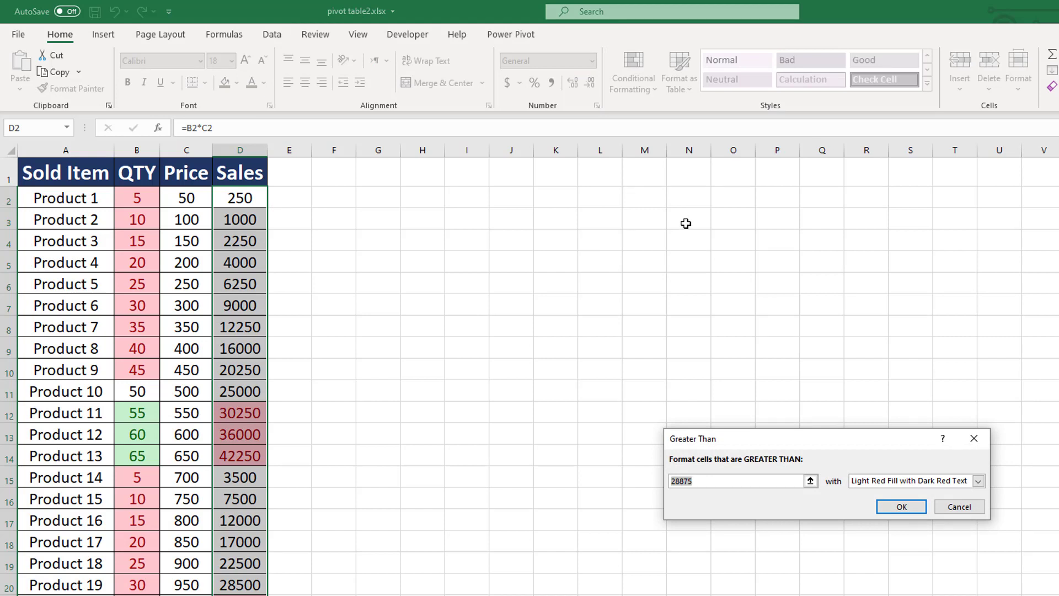
type("3")
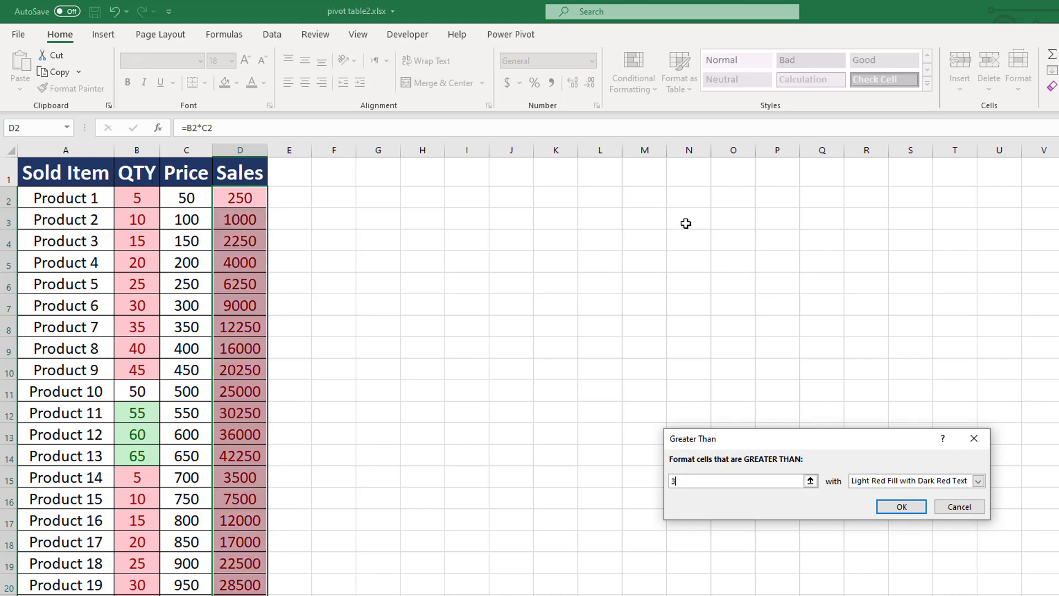
type("0000")
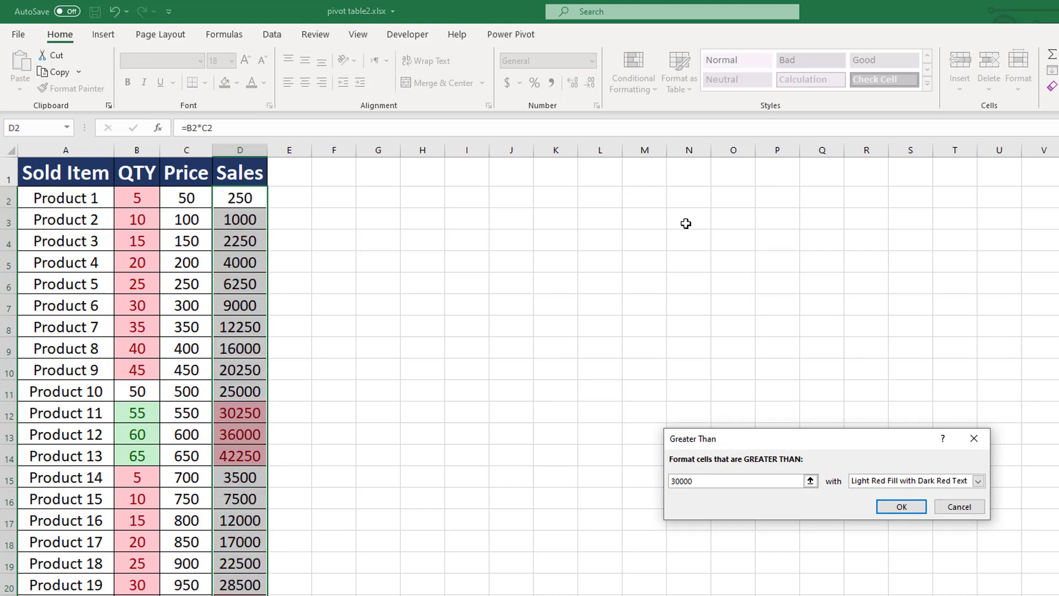
left_click(978, 480)
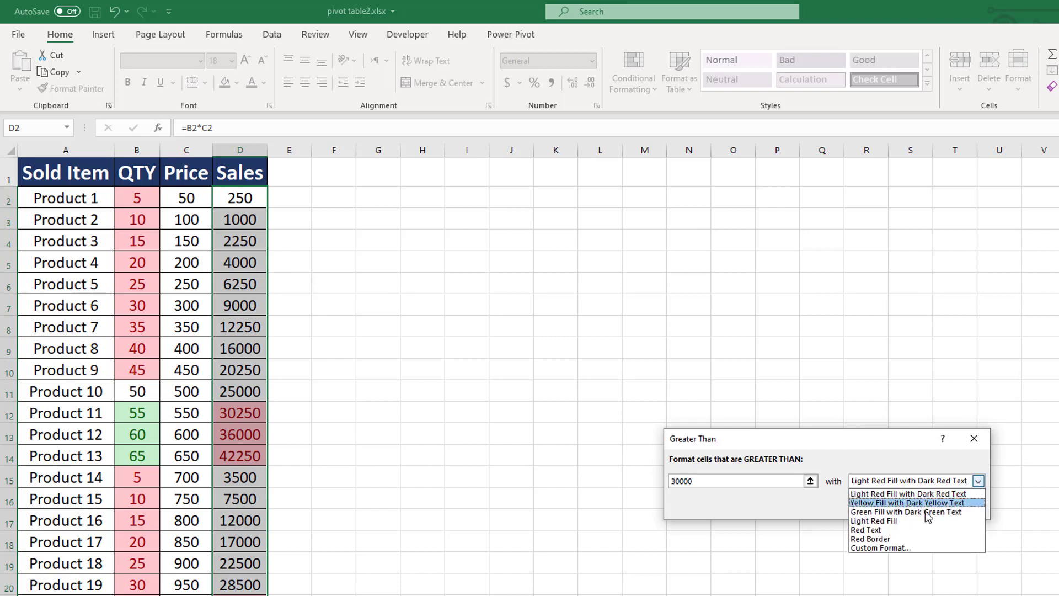
left_click(922, 512)
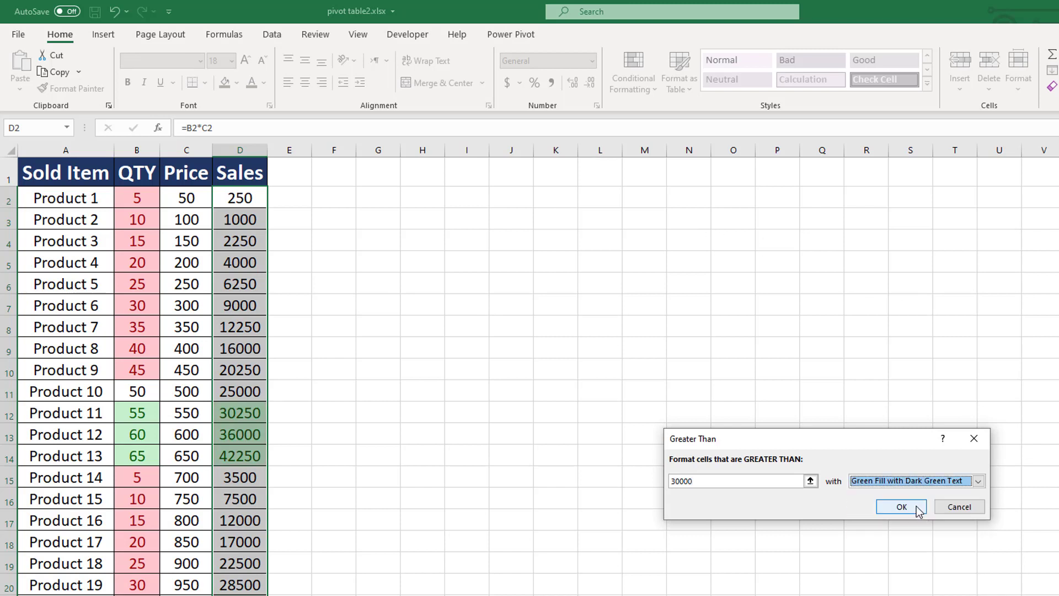
left_click(902, 506)
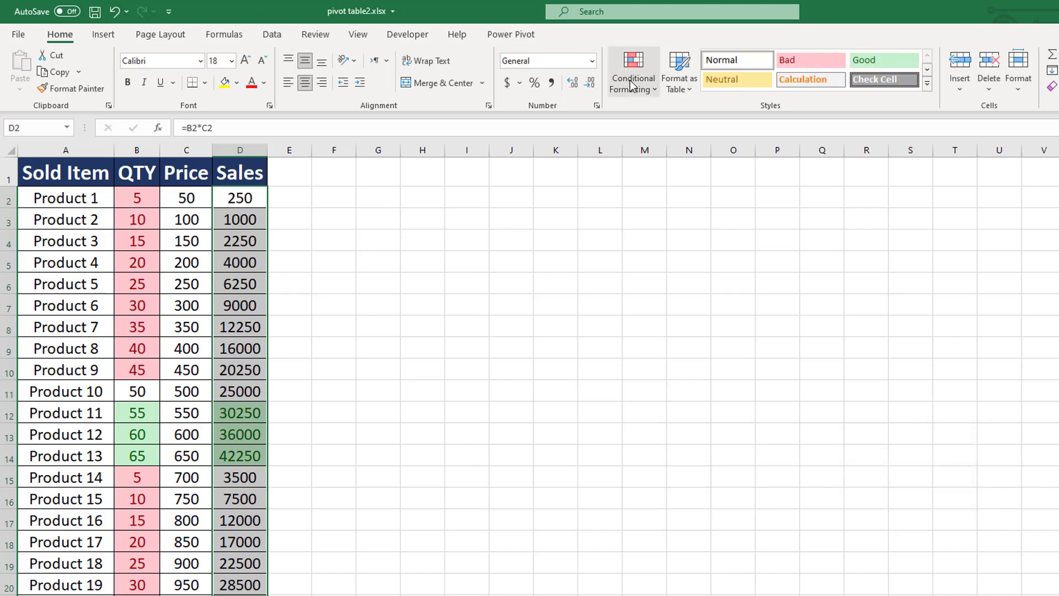
left_click(634, 71)
Add a less-than-30000 rule to Sales using light red fill with dark red text
left_click(783, 149)
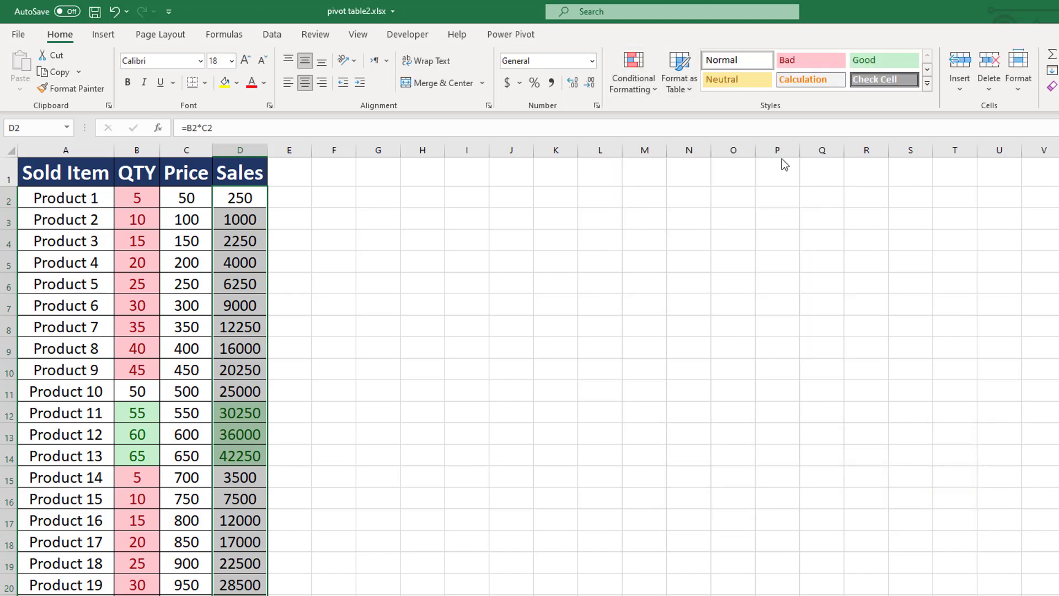
type("3")
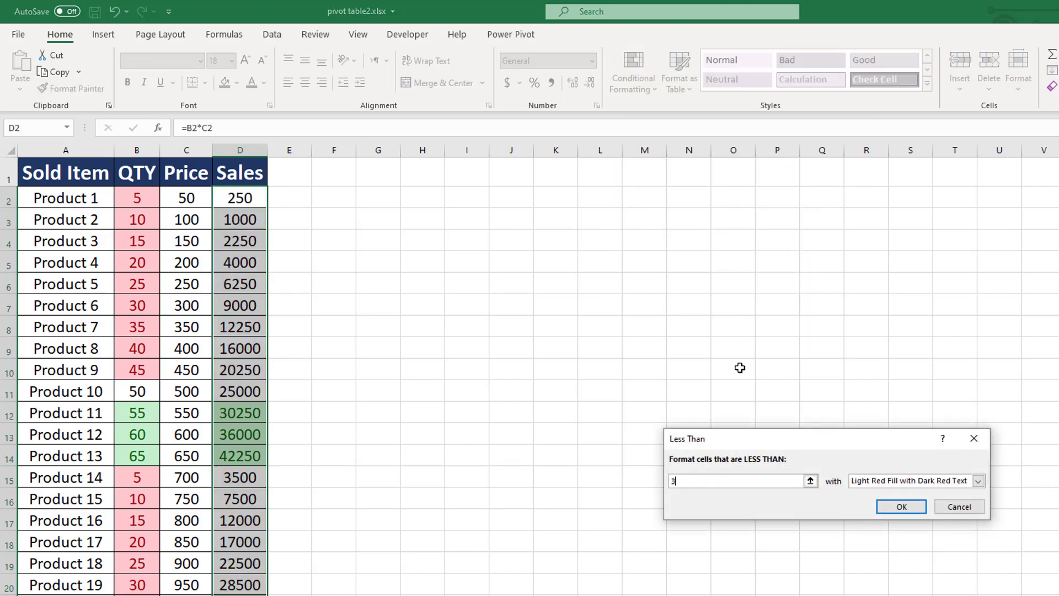
type("0000")
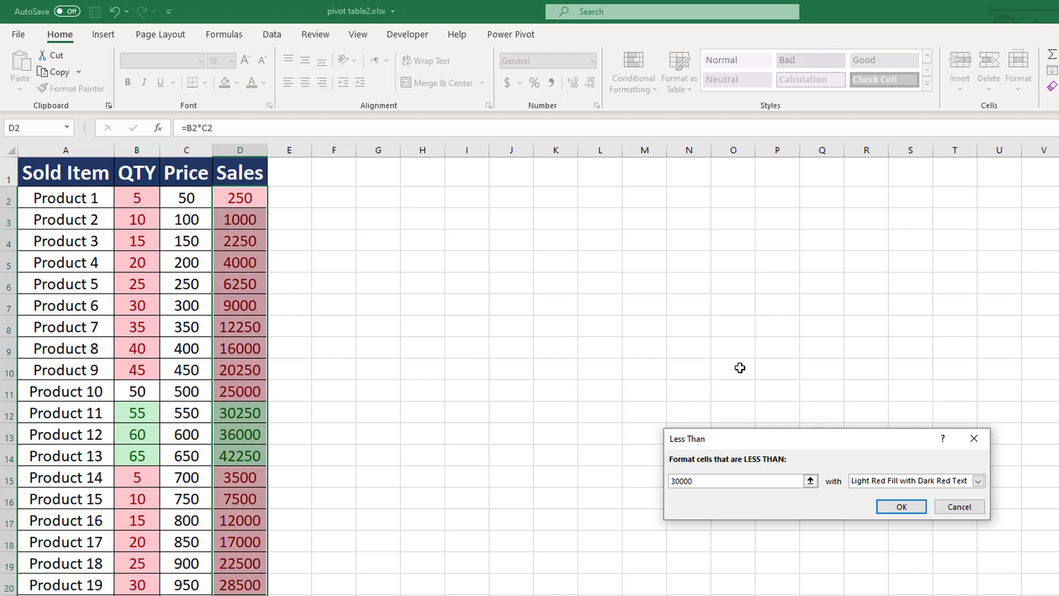
left_click(902, 506)
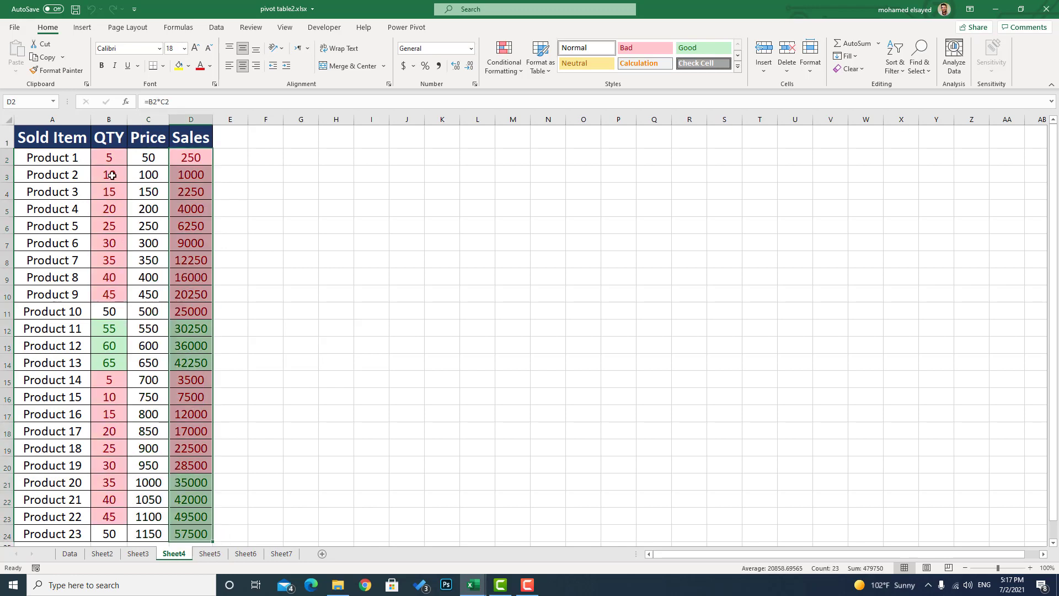
Move from Sheet4 to Sheet5 and select cell B2
left_click(110, 159)
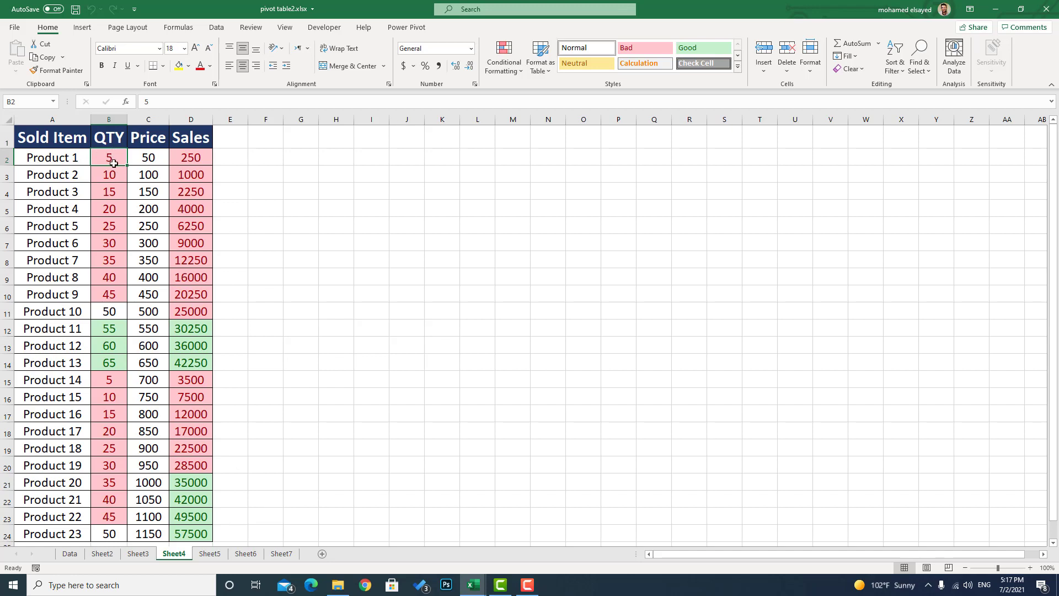
left_click(210, 553)
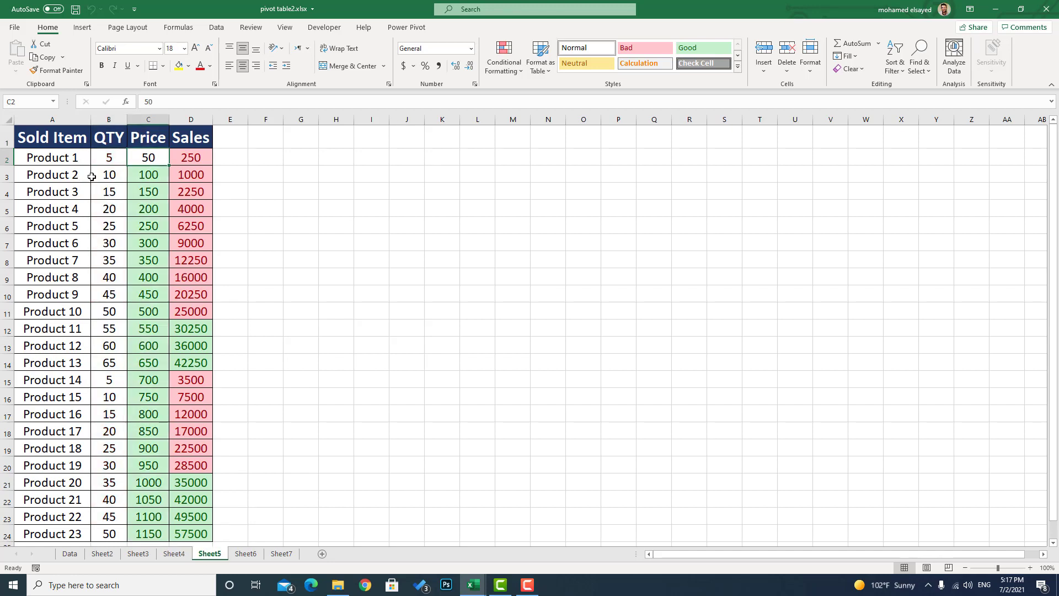
left_click(108, 159)
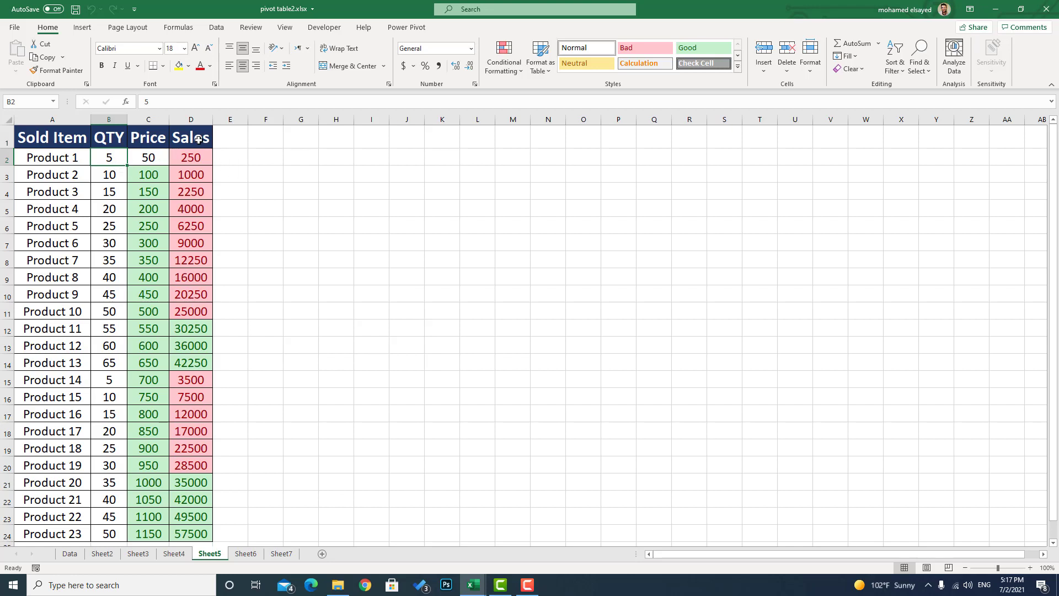
Clear the conditional formatting rules from Sheet5's Price and Sales cells C2:D24
mouse_move(155, 155)
left_mouse_down()
mouse_move(195, 544)
mouse_move(197, 532)
left_mouse_up()
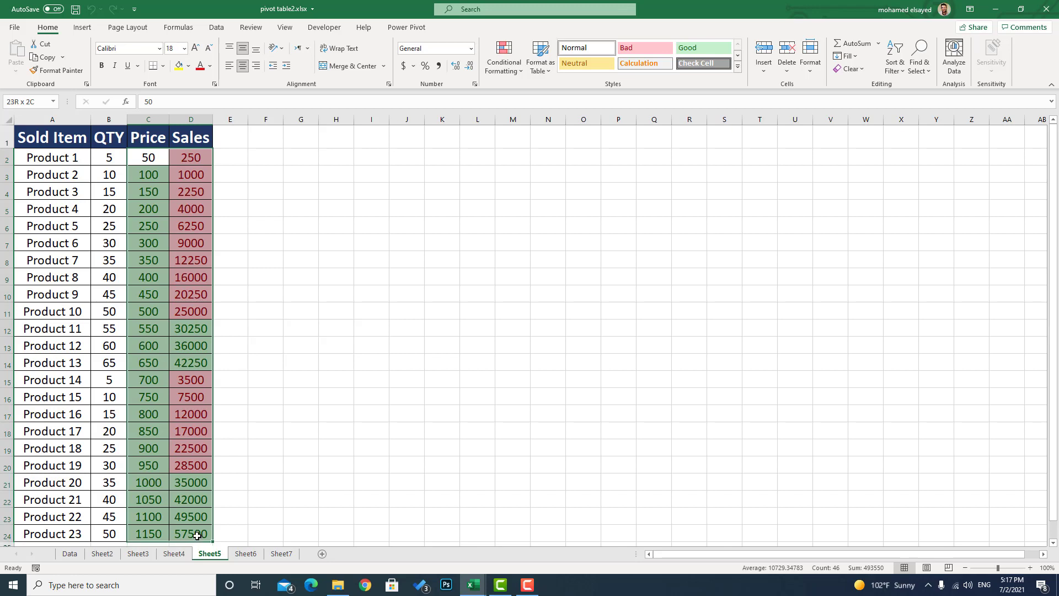
left_click(503, 67)
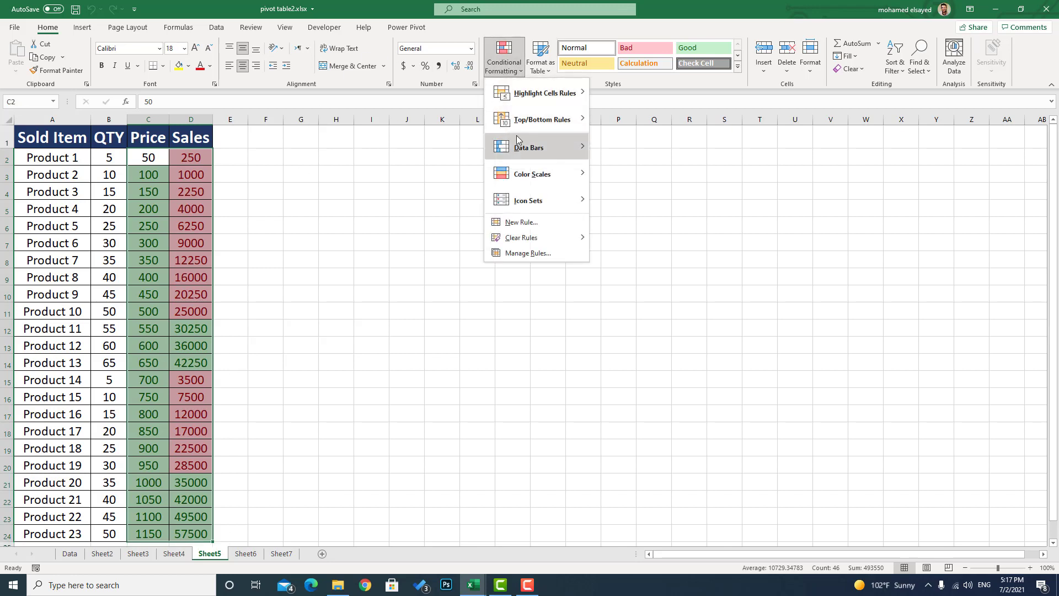
mouse_move(522, 238)
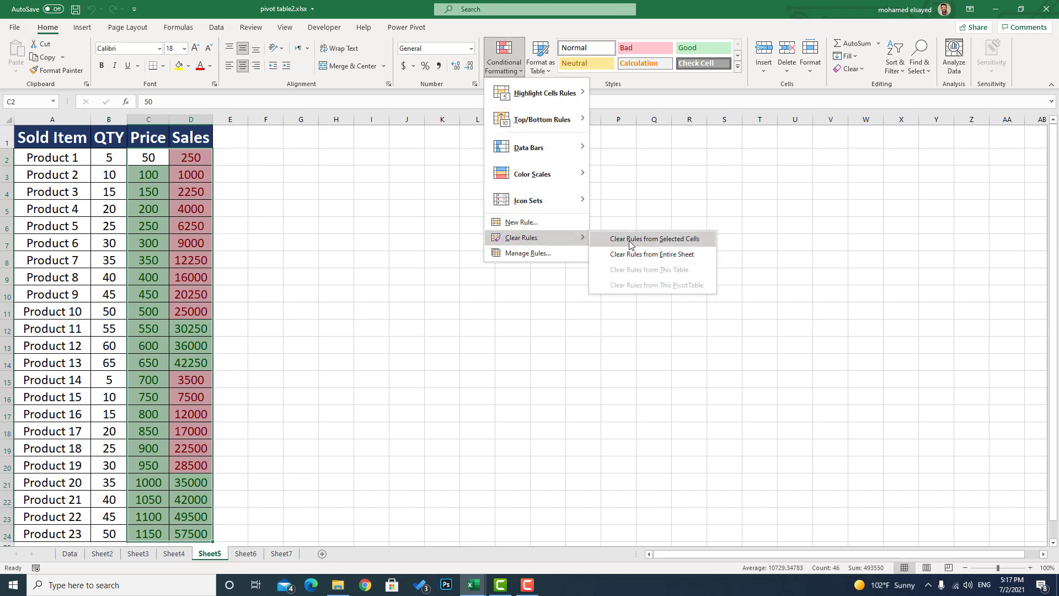
left_click(631, 240)
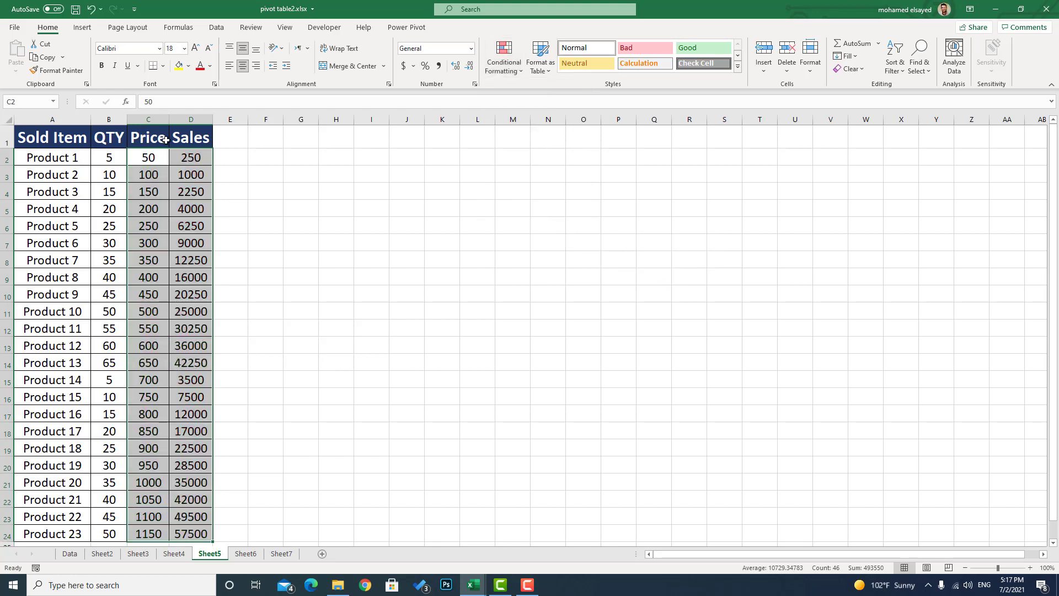
left_click(119, 154)
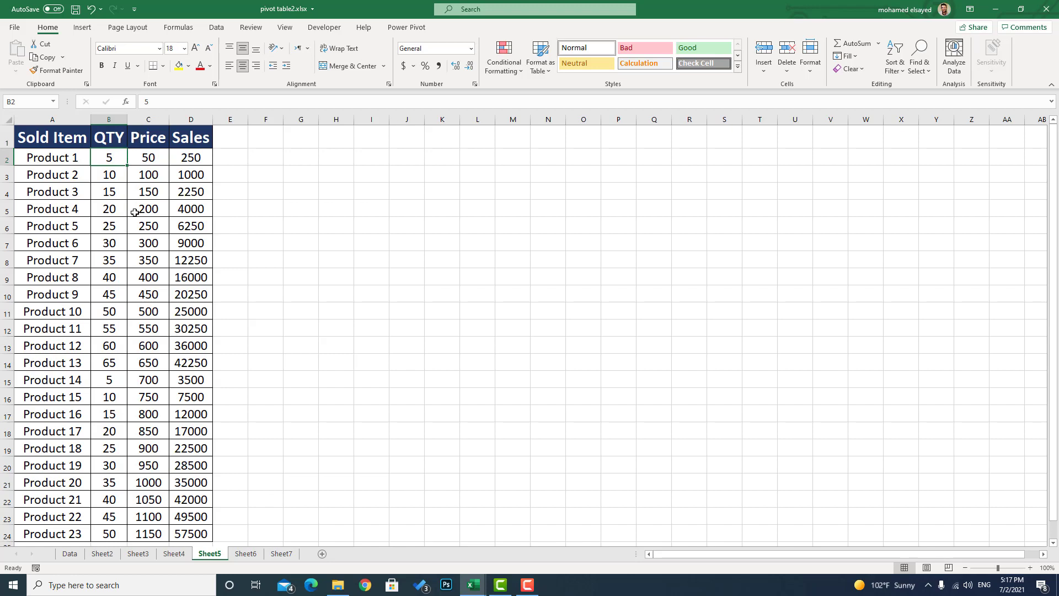
key("ctrl+z")
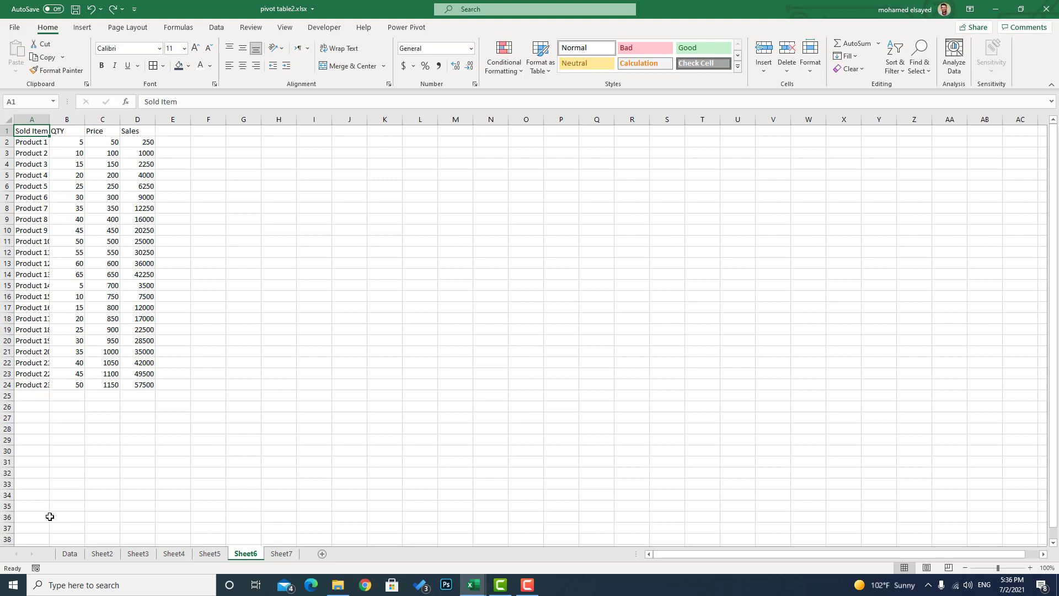
Start recording Macro10 with the shortcut Ctrl+Shift+L
left_click(36, 568)
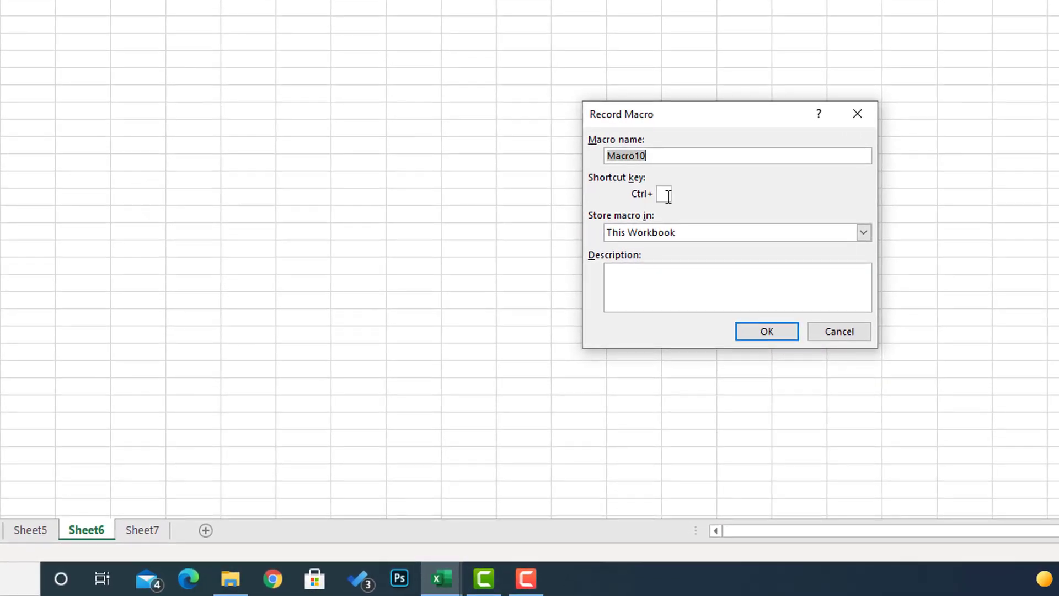
left_click(665, 194)
type("L")
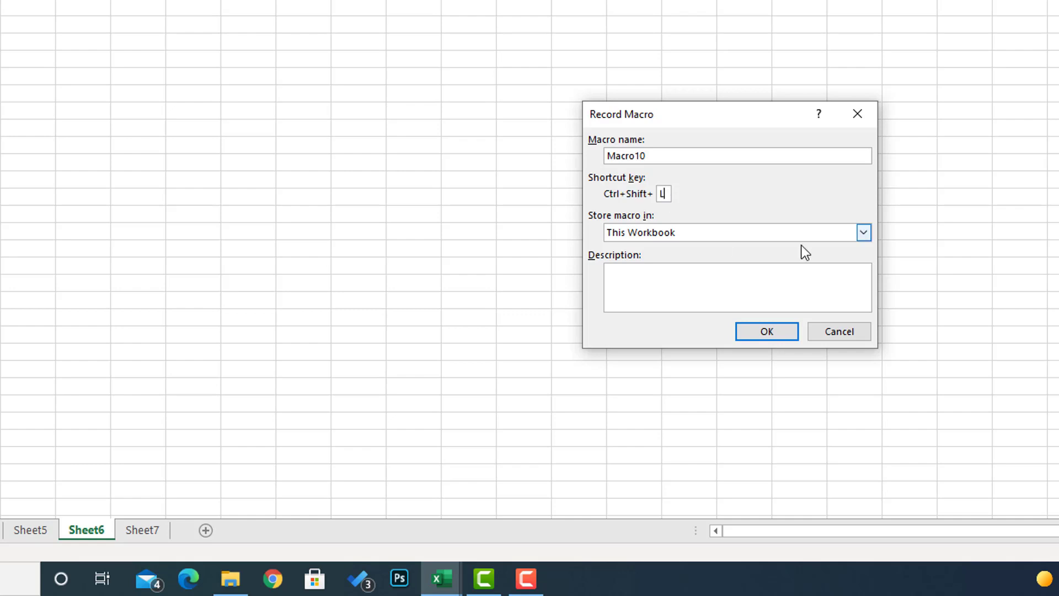
Begin recording, then give A1:D23 all borders and centred, middle-aligned 14-pt text
left_click(770, 332)
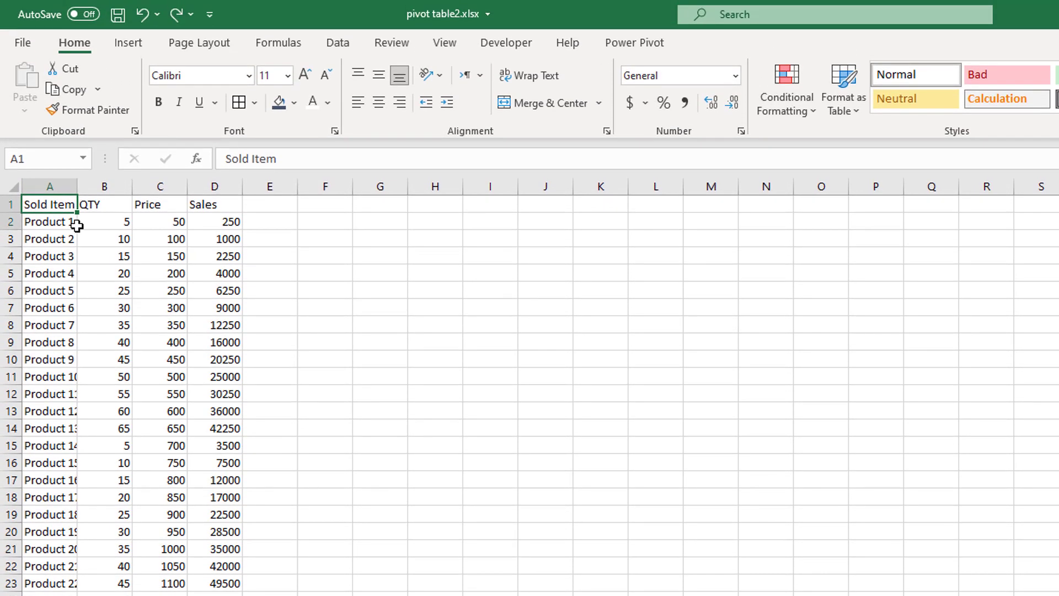
mouse_move(49, 205)
left_mouse_down()
mouse_move(215, 593)
mouse_move(233, 594)
left_mouse_up()
left_click_drag(36, 203, 217, 587)
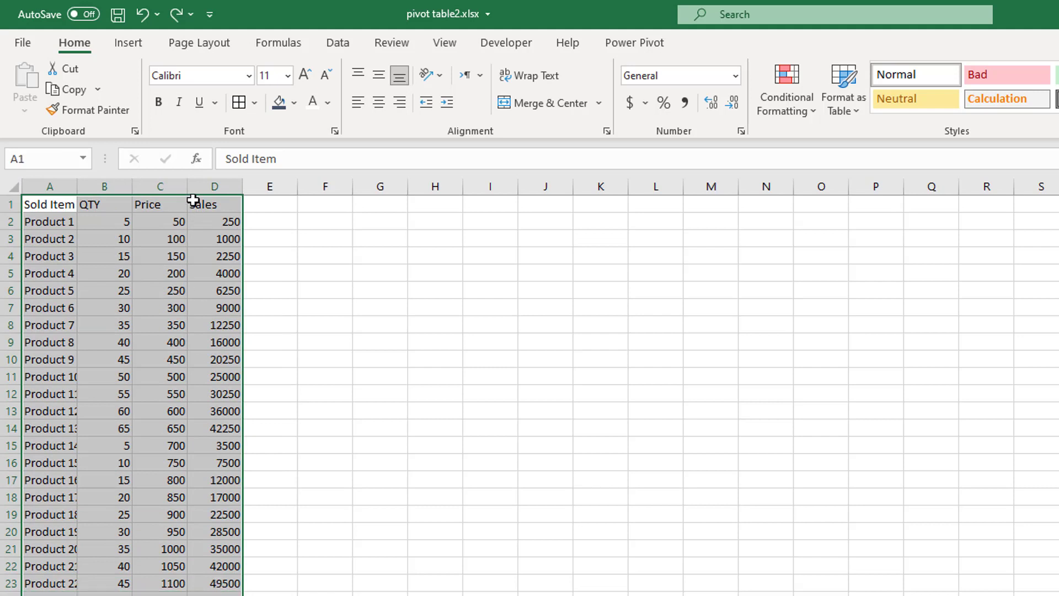
left_click(238, 102)
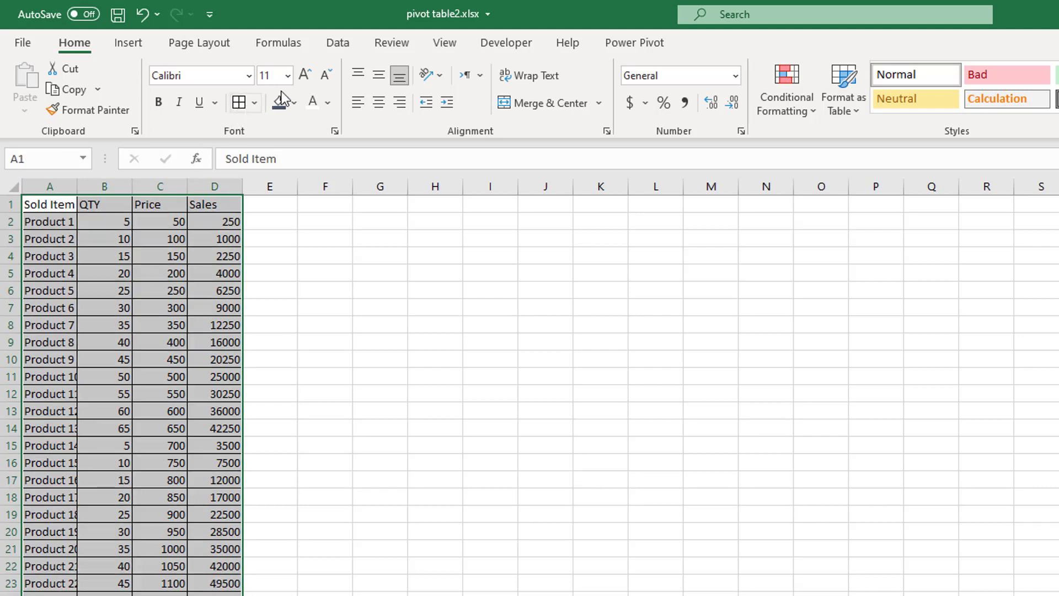
left_click(379, 103)
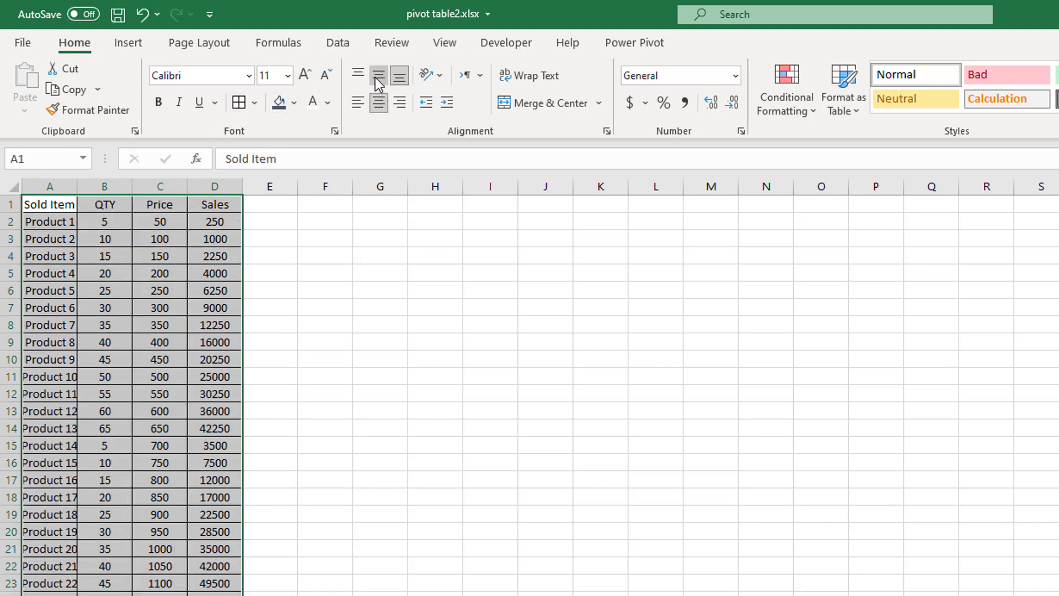
left_click(379, 75)
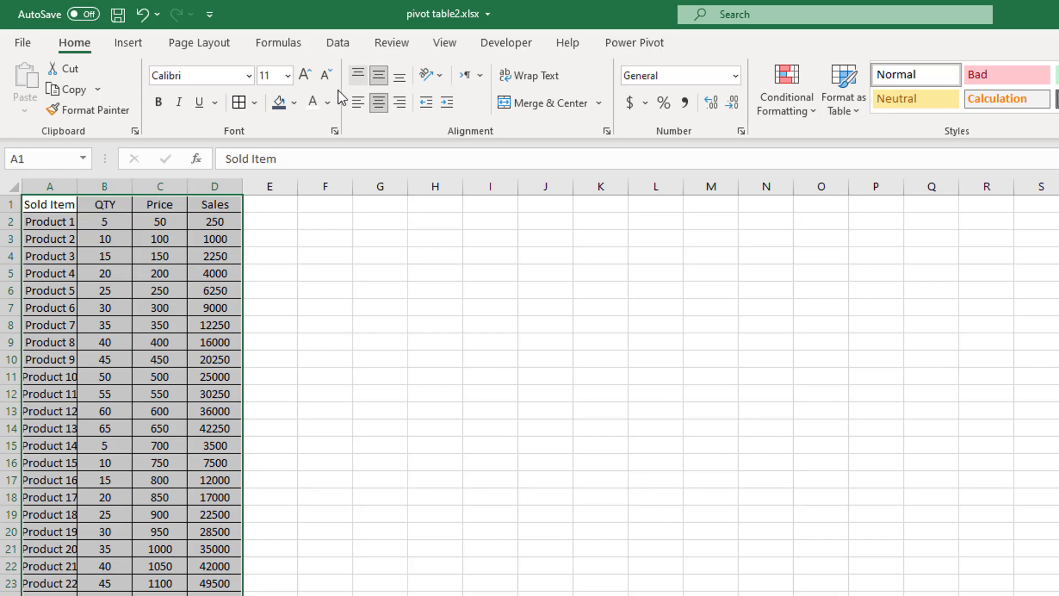
left_click(306, 76)
left_click(308, 77)
Make the header row bold with navy fill and white text, and autofit columns A–D
left_click(147, 227)
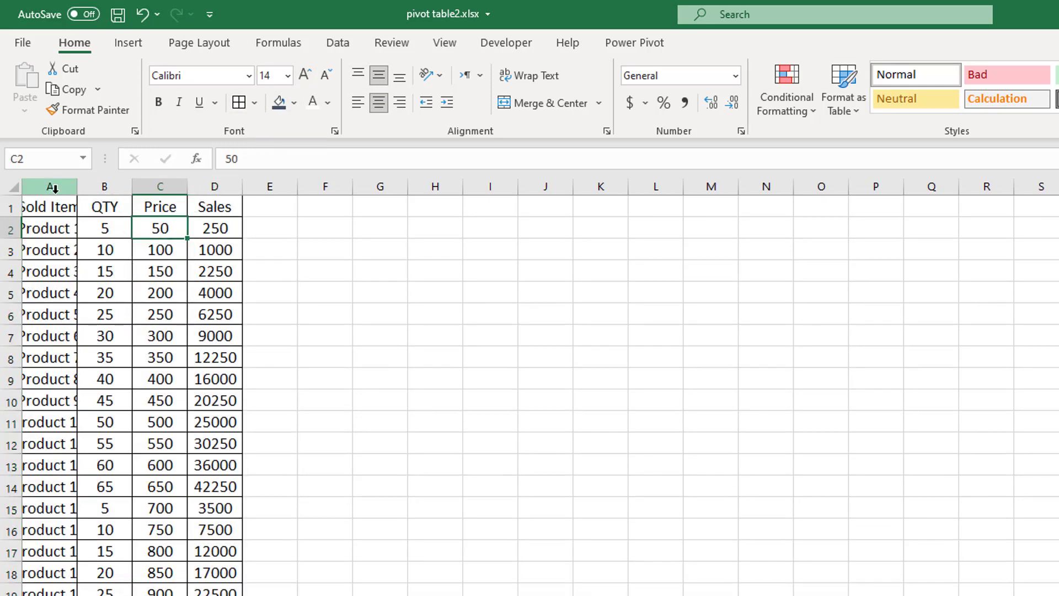
left_click_drag(53, 205, 215, 206)
left_click(158, 103)
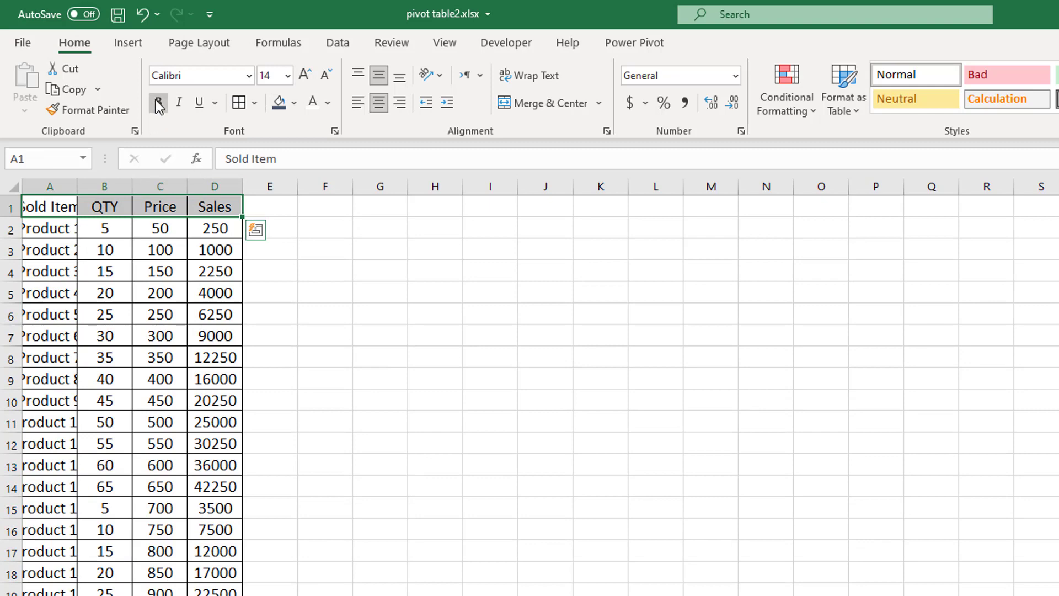
left_click(280, 104)
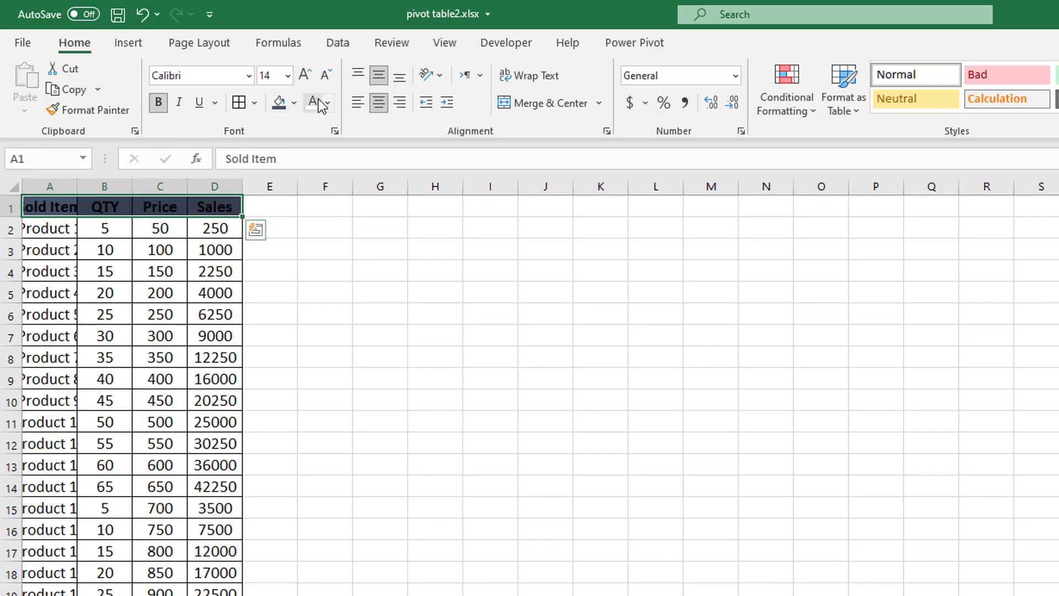
left_click(313, 106)
left_click_drag(215, 186, 27, 187)
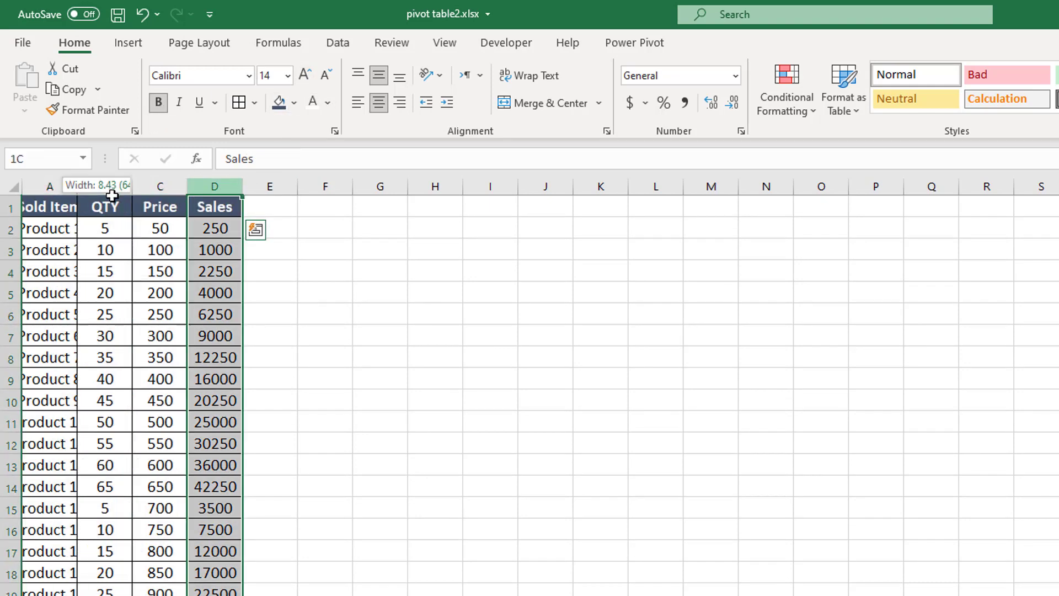
double_click(243, 187)
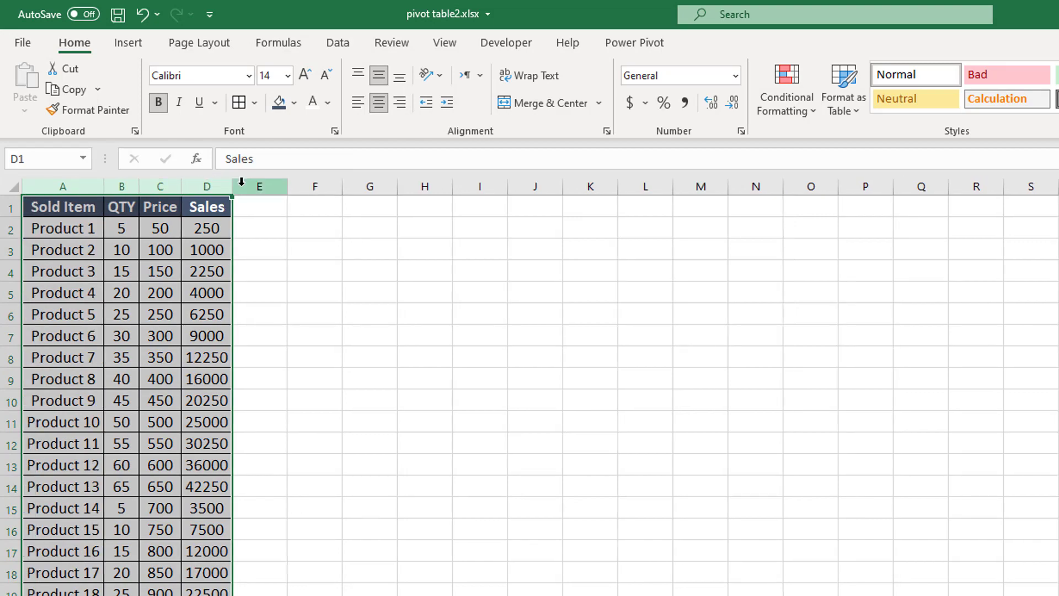
left_click(55, 208)
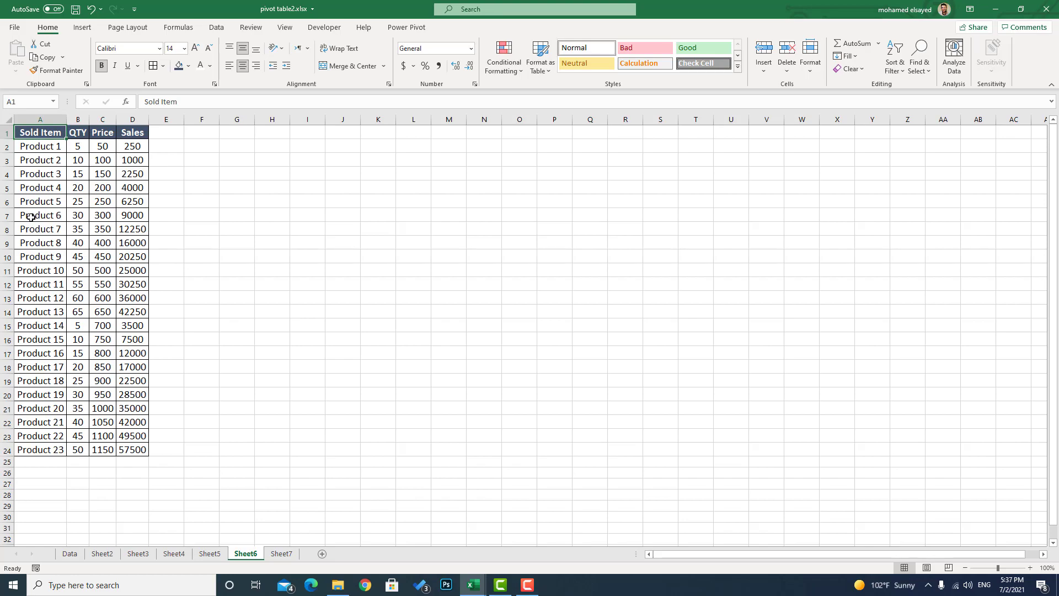
Switch to Sheet7 and select H4, then the Sold Item header in F1
left_click(281, 553)
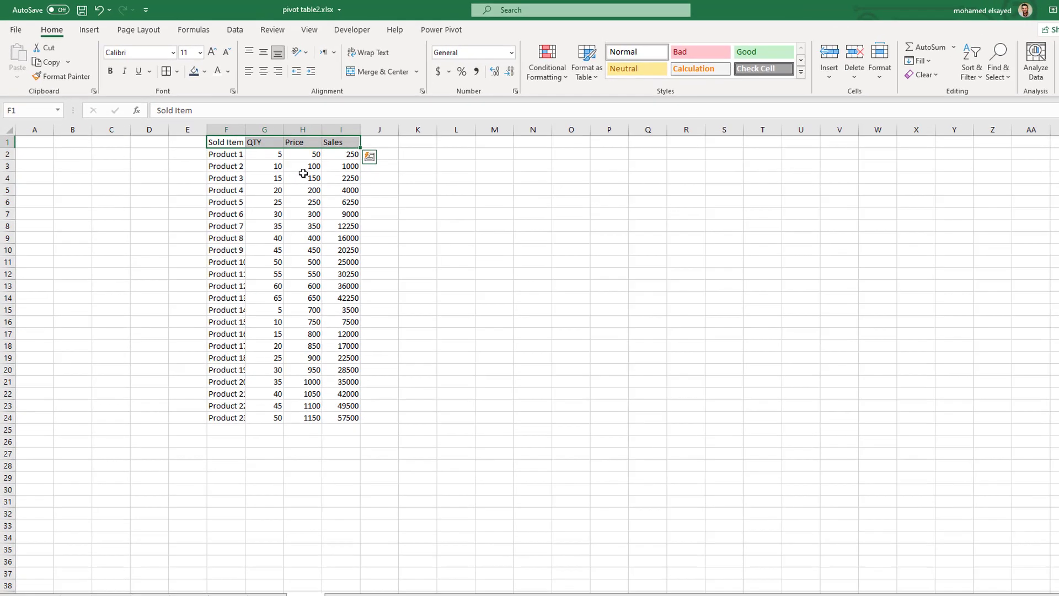
left_click(279, 160)
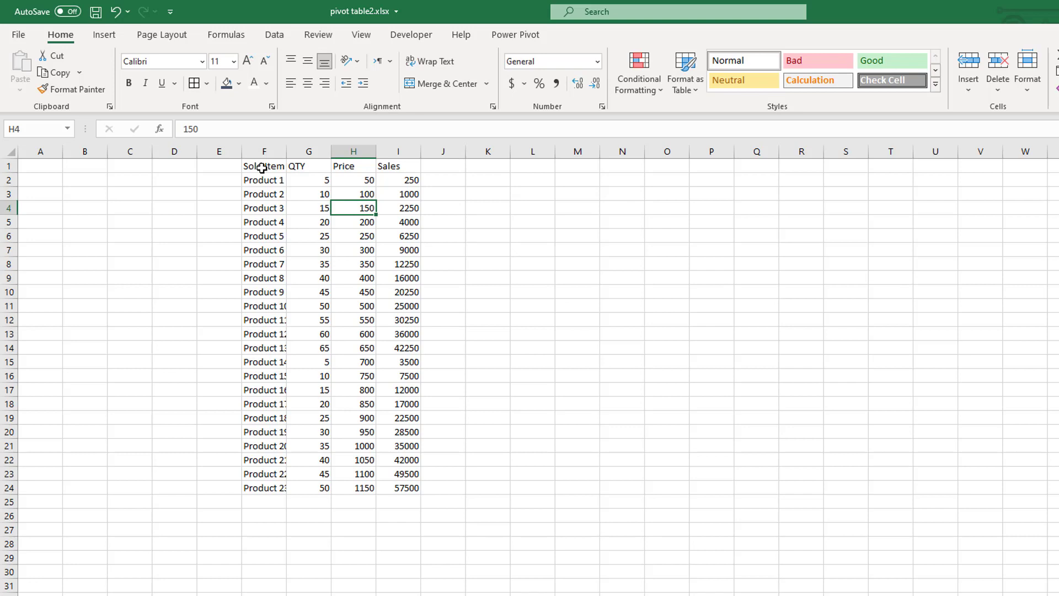
left_click(262, 167)
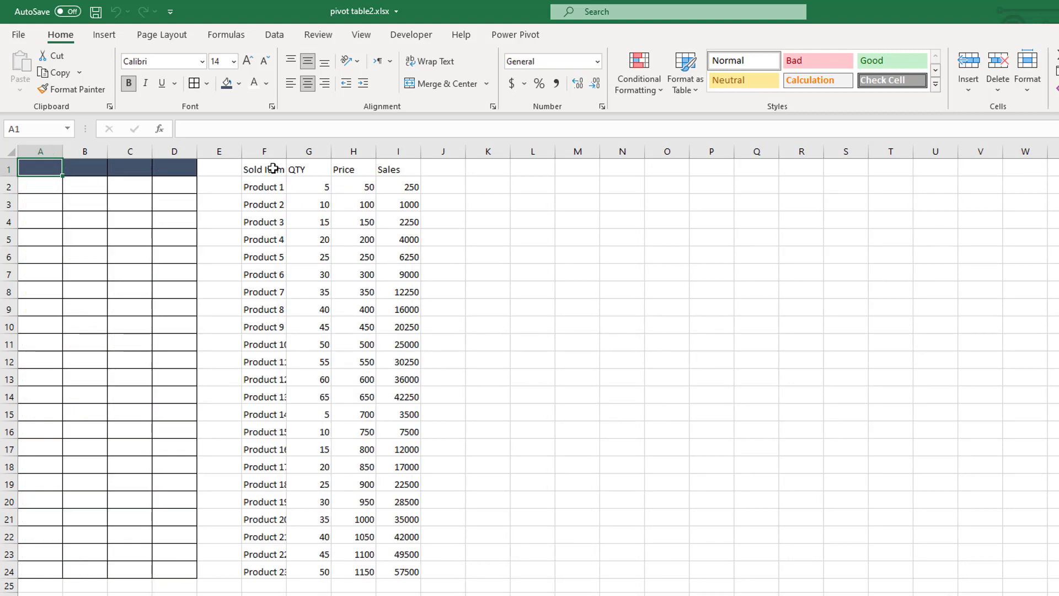
Delete the empty formatted columns A–D so the Sold Item table sits in A–D
left_click(273, 168)
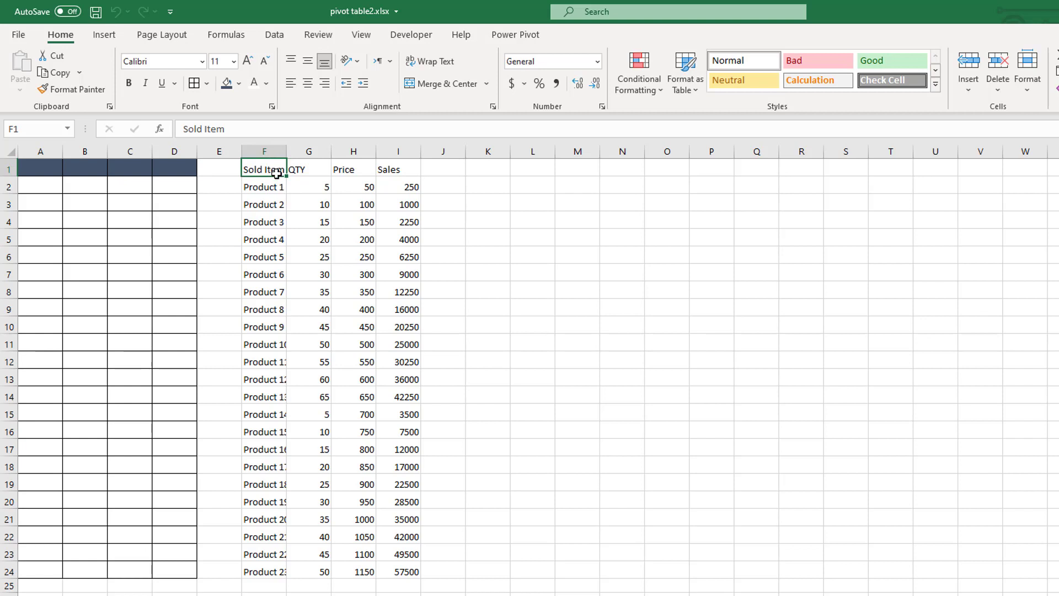
left_click_drag(403, 163, 261, 573)
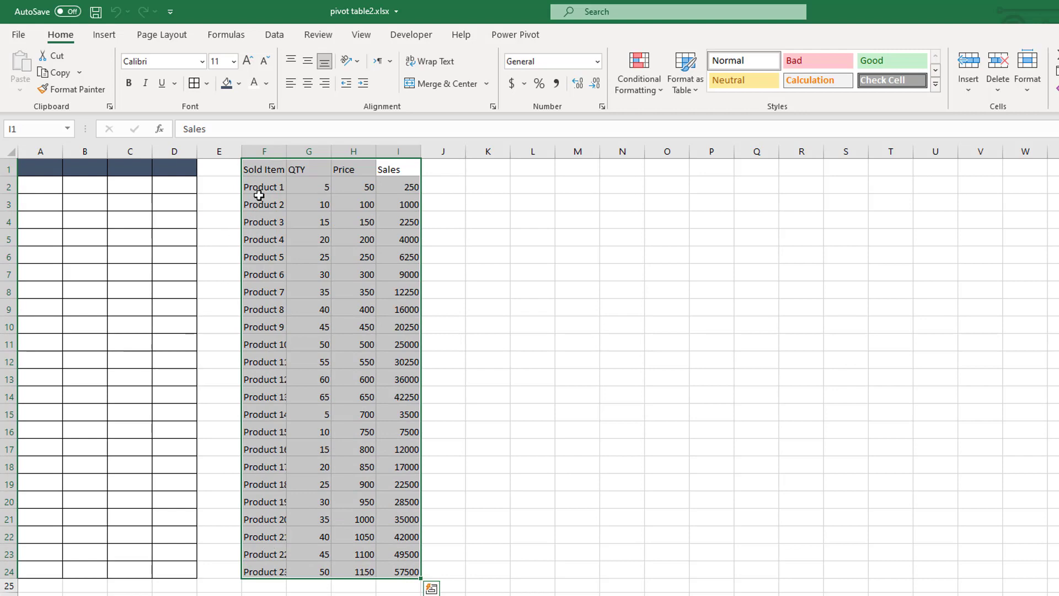
left_click(268, 164)
left_click_drag(174, 151, 44, 153)
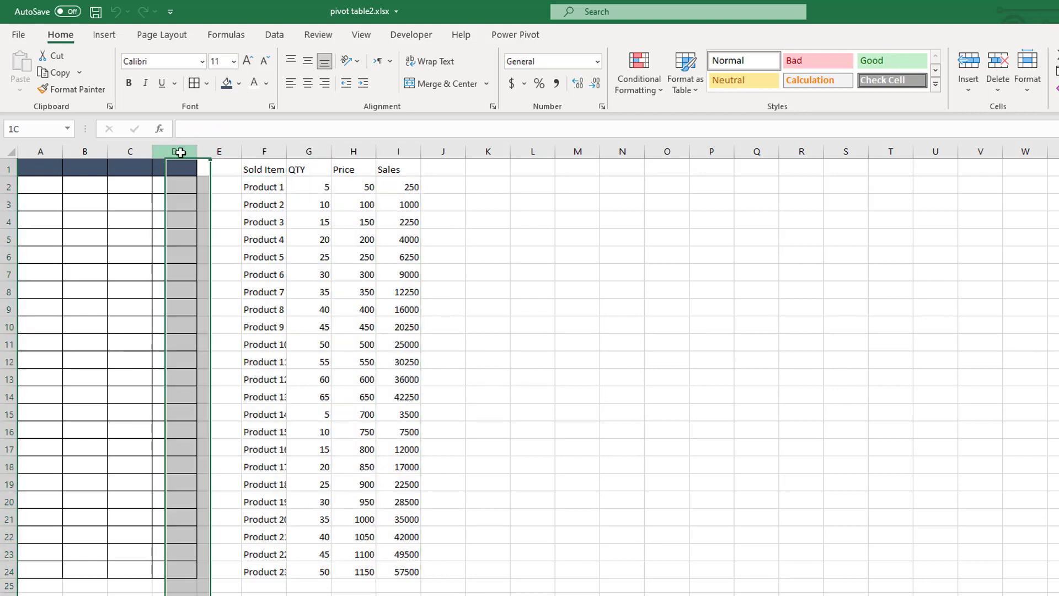
right_click(44, 153)
left_click(104, 280)
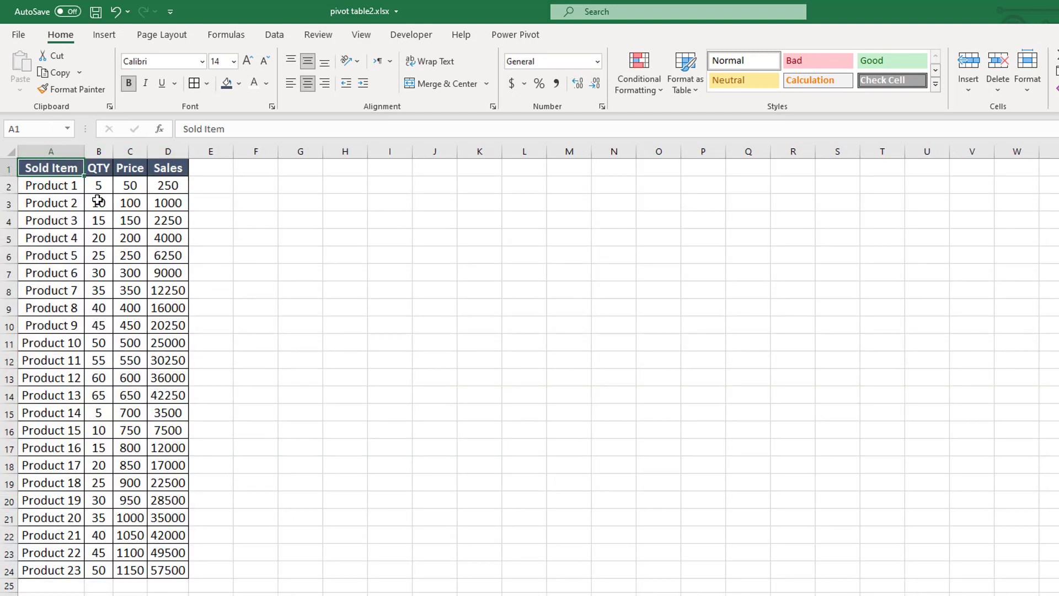
mouse_move(51, 169)
left_mouse_down()
mouse_move(143, 391)
mouse_move(170, 571)
left_mouse_up()
Set the table cells to No Fill and make the header text black
left_click(241, 84)
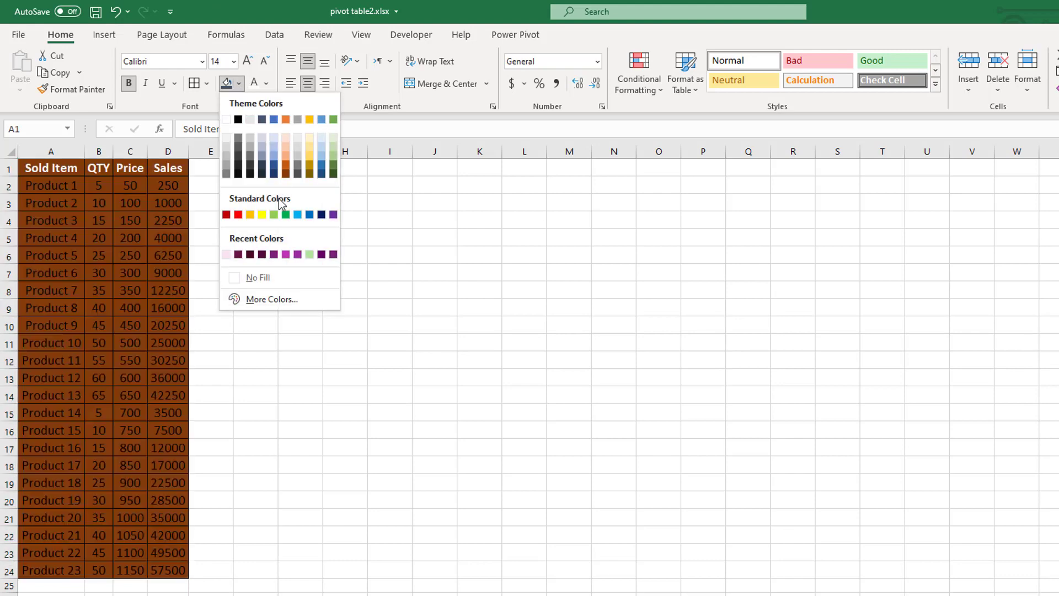
left_click(261, 277)
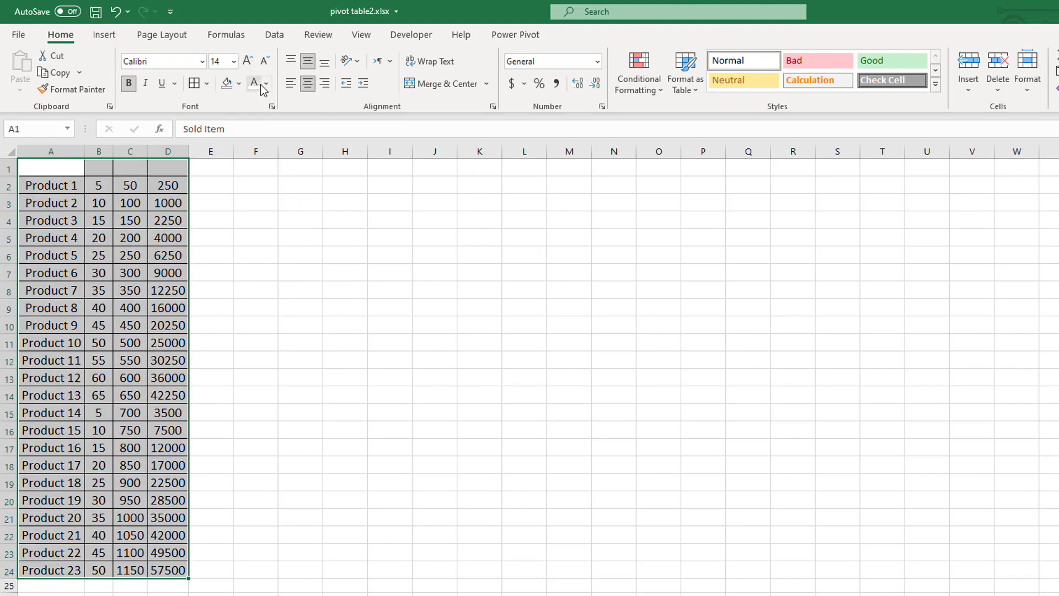
left_click(266, 83)
left_click(265, 142)
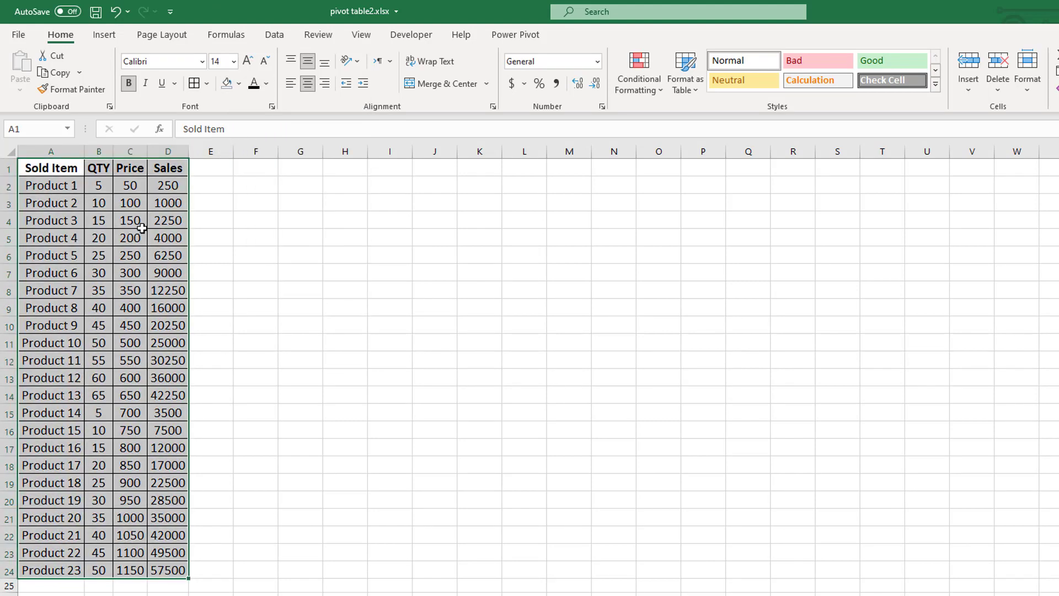
left_click(137, 221)
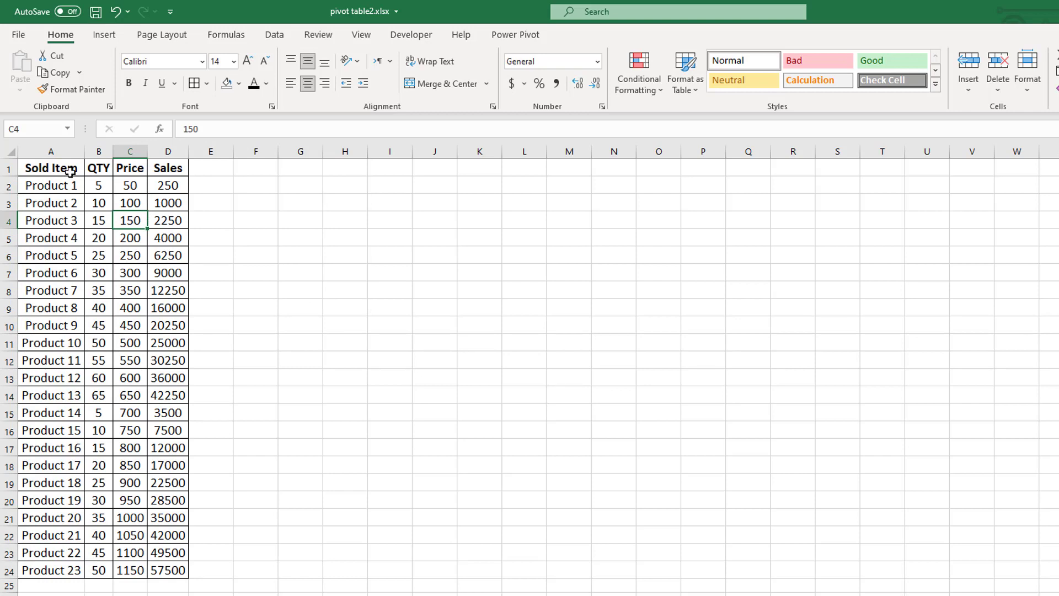
Remove all borders from table A1:D24
left_click_drag(70, 174, 178, 570)
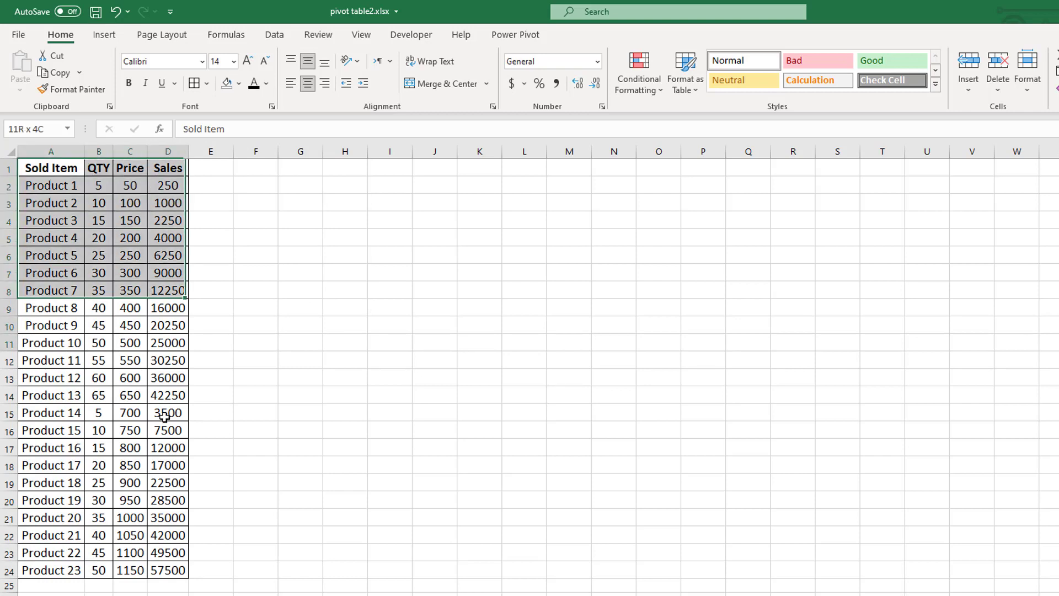
left_click(206, 83)
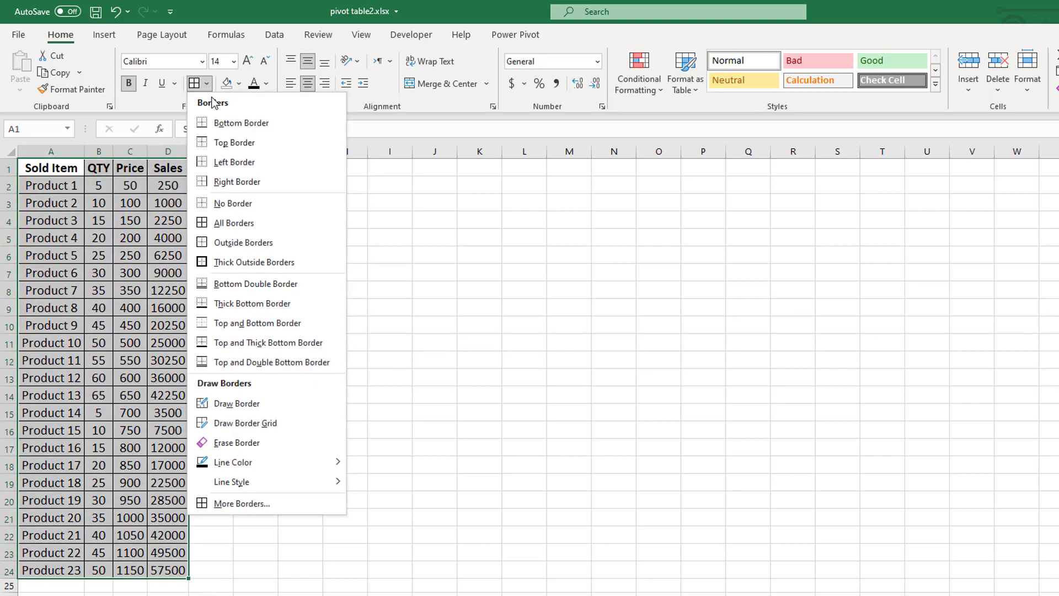
left_click(244, 203)
left_click(93, 182)
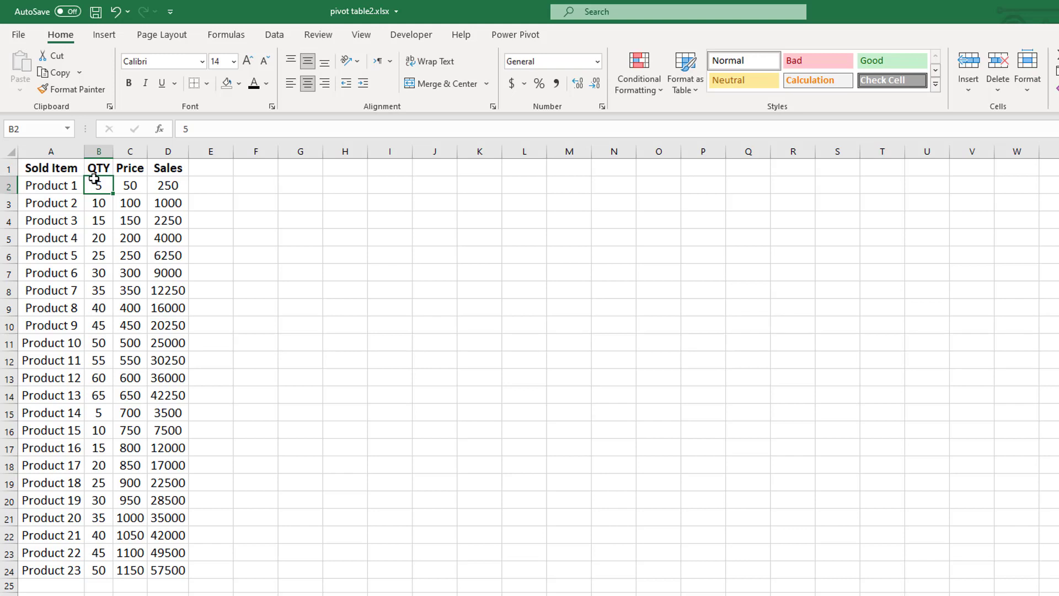
Record a new macro Macro11 in This Workbook with shortcut Ctrl+Shift+G
left_click(356, 37)
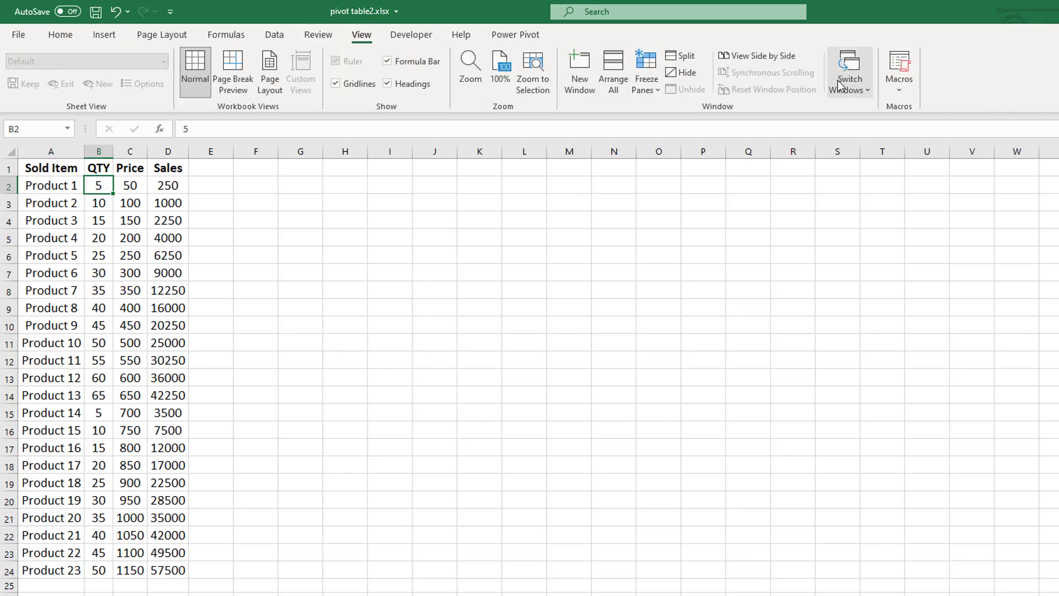
left_click(899, 91)
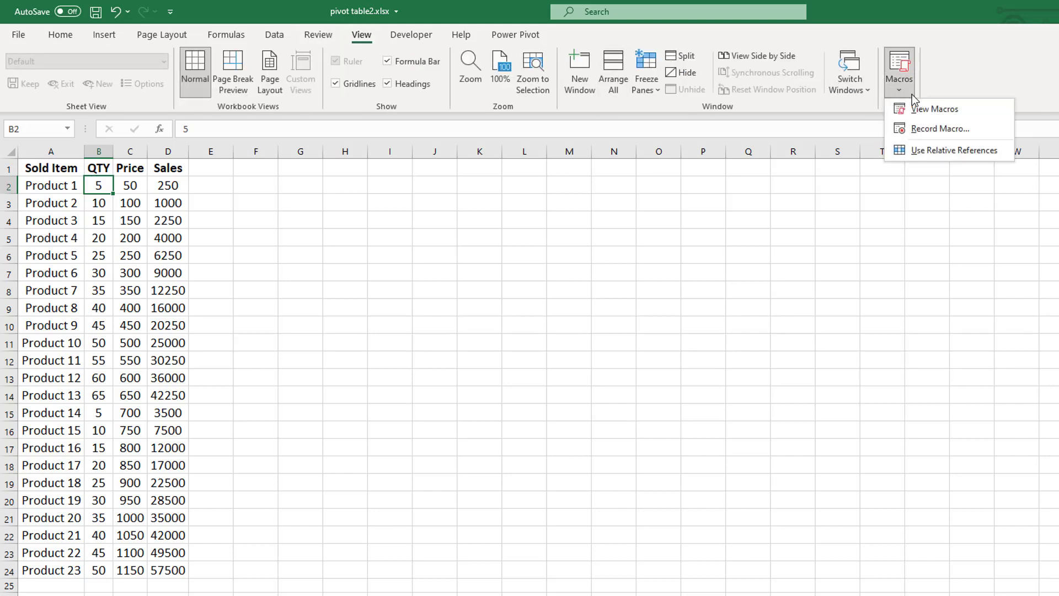
left_click(948, 154)
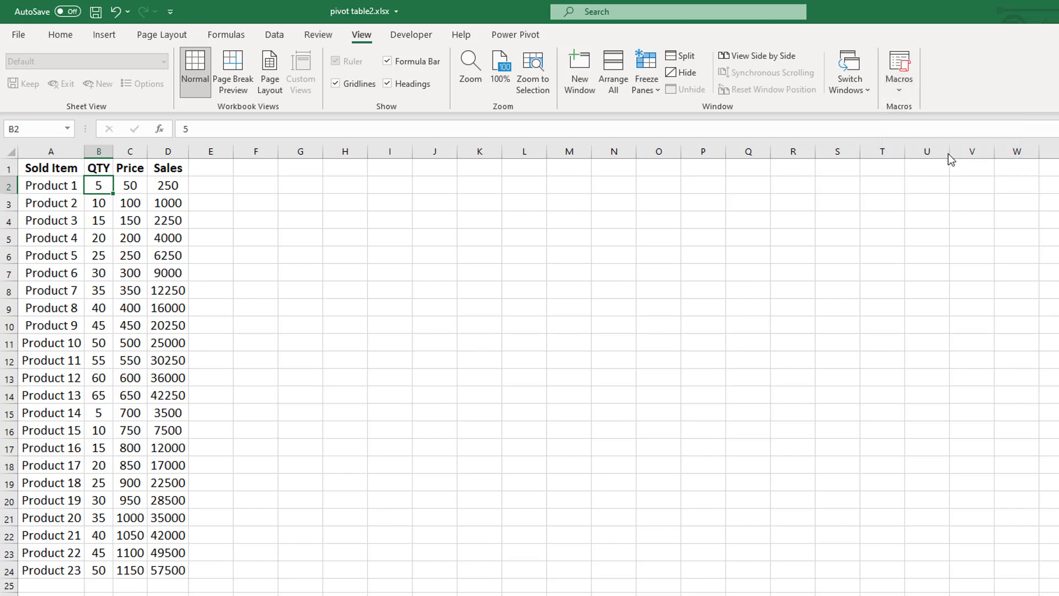
left_click(905, 89)
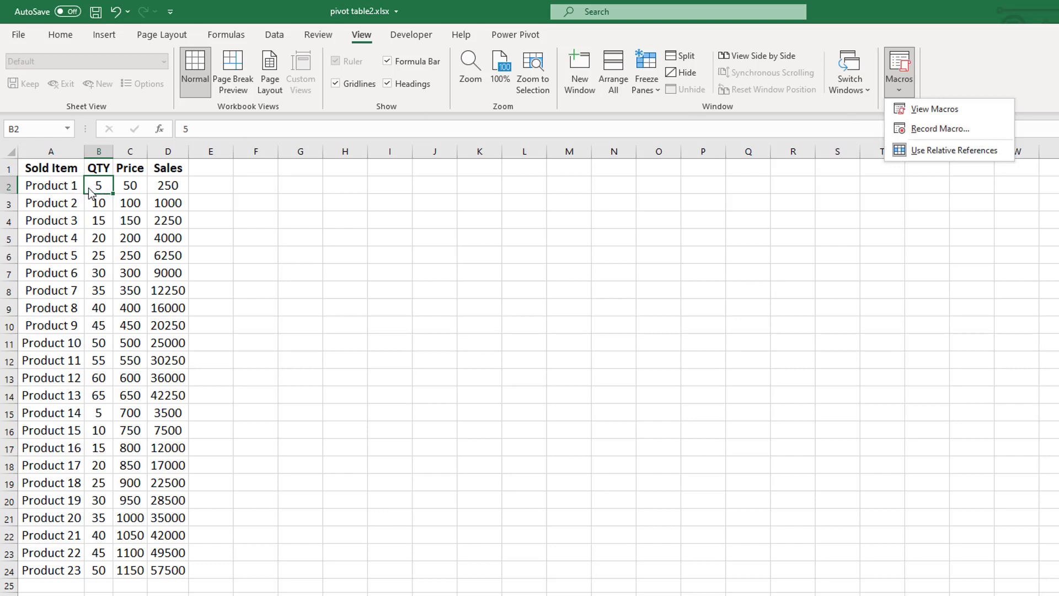
left_click(934, 128)
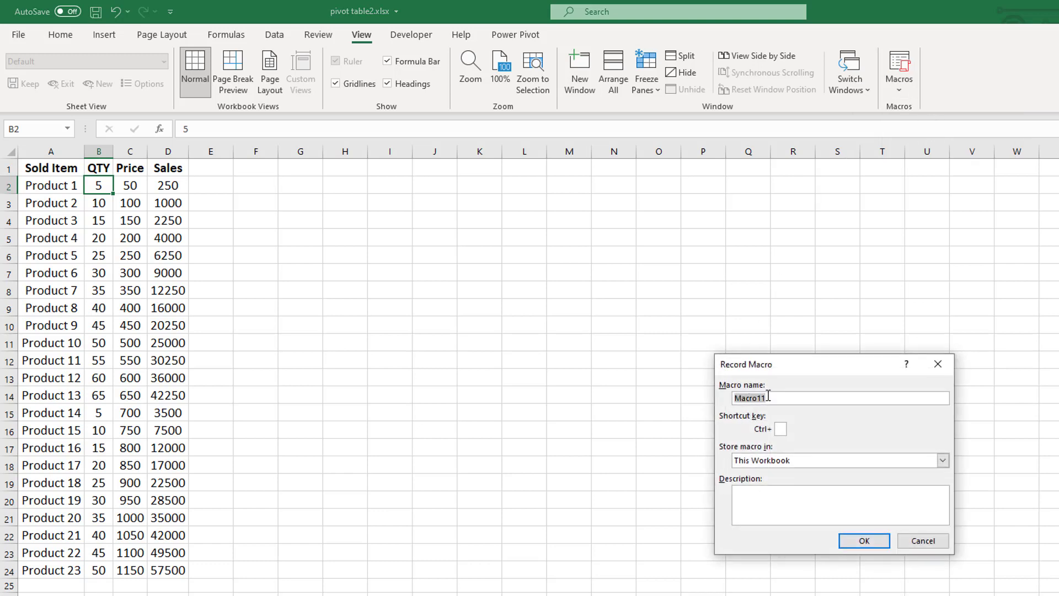
left_click(782, 430)
type("G")
left_click(869, 544)
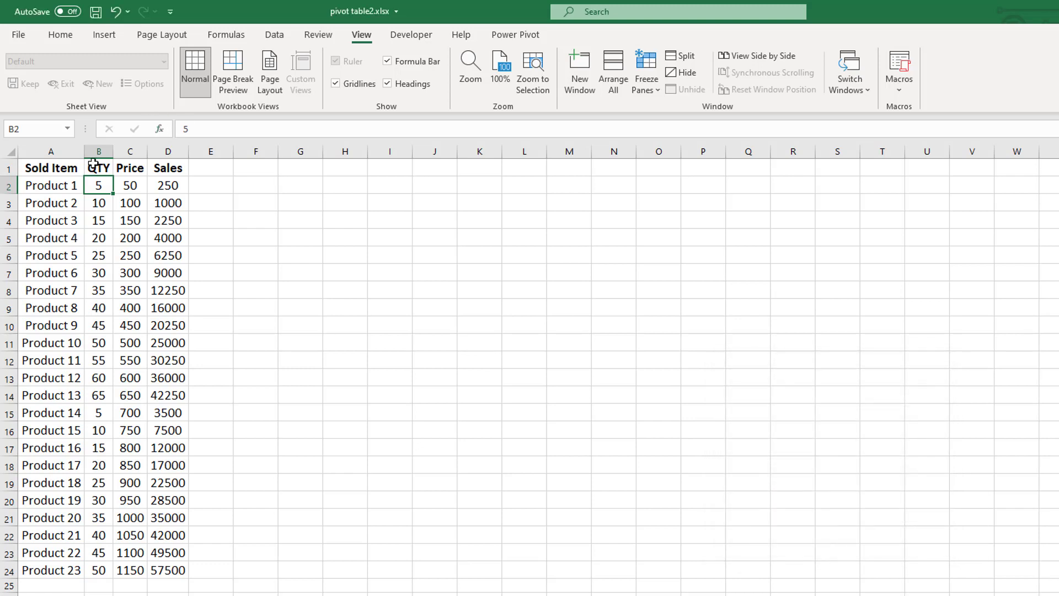
Apply All Borders to the whole table A1:D24
left_click_drag(51, 168, 175, 566)
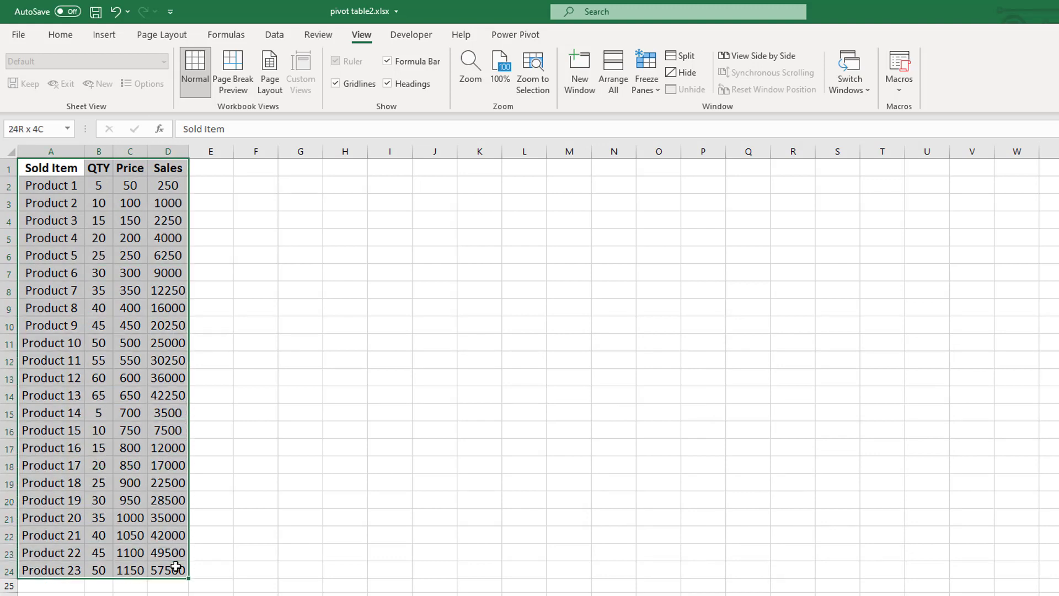
left_click(63, 39)
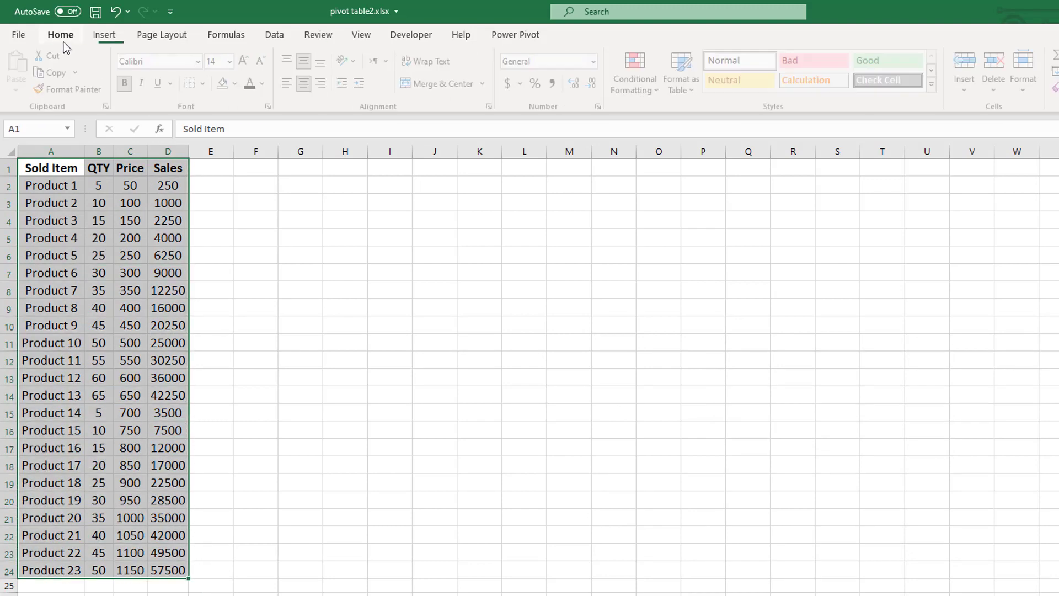
left_click(207, 84)
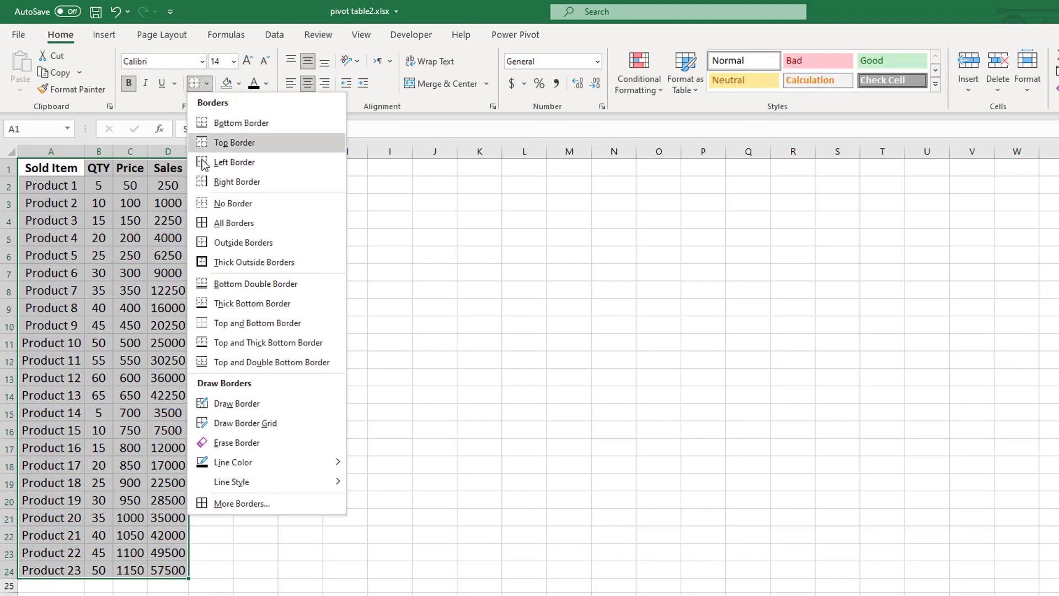
left_click(203, 223)
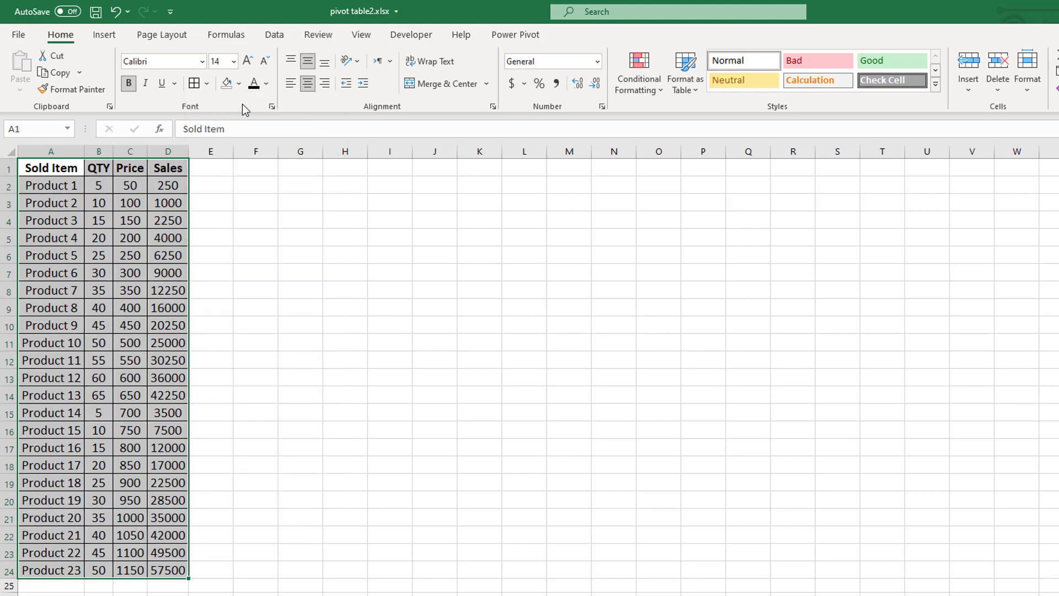
Give the header row a dark blue-gray fill with white 24-pt text
key("Tab")
key("Tab")
key("Tab")
key("ctrl+shift+Up")
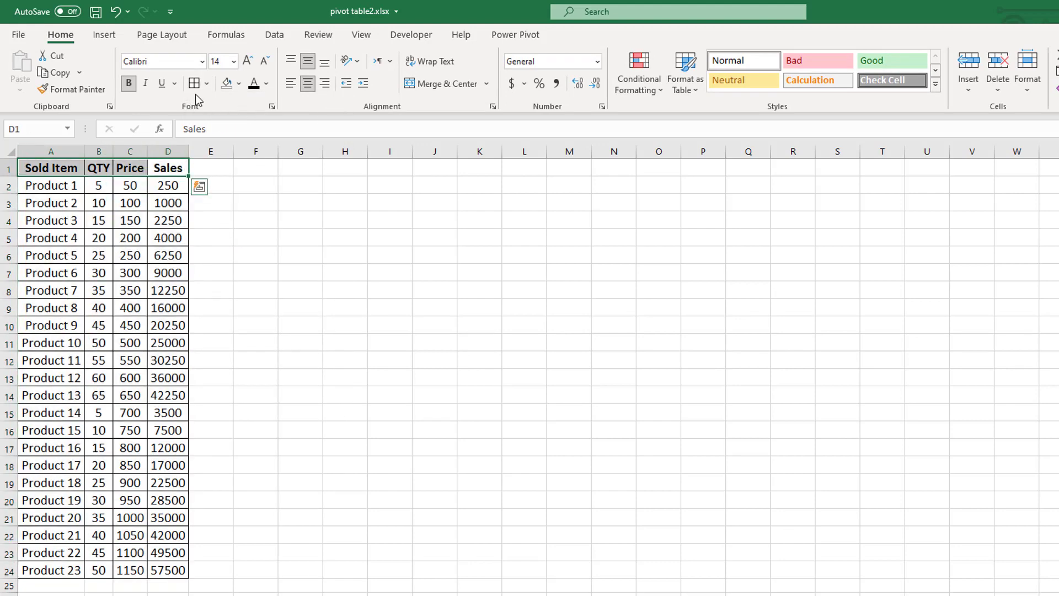
left_click(239, 83)
left_click(265, 118)
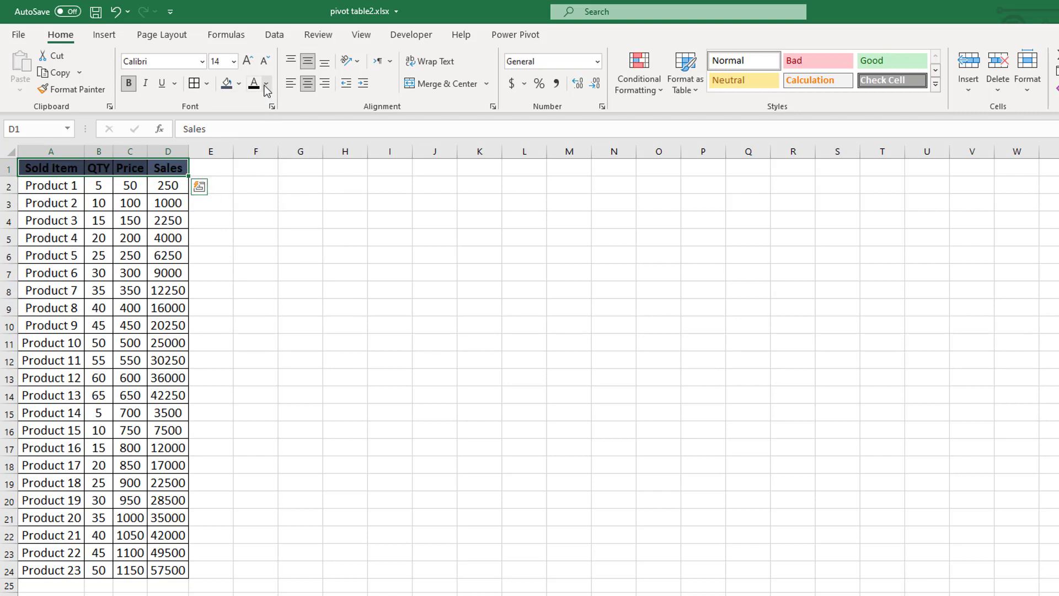
left_click(267, 83)
left_click(259, 140)
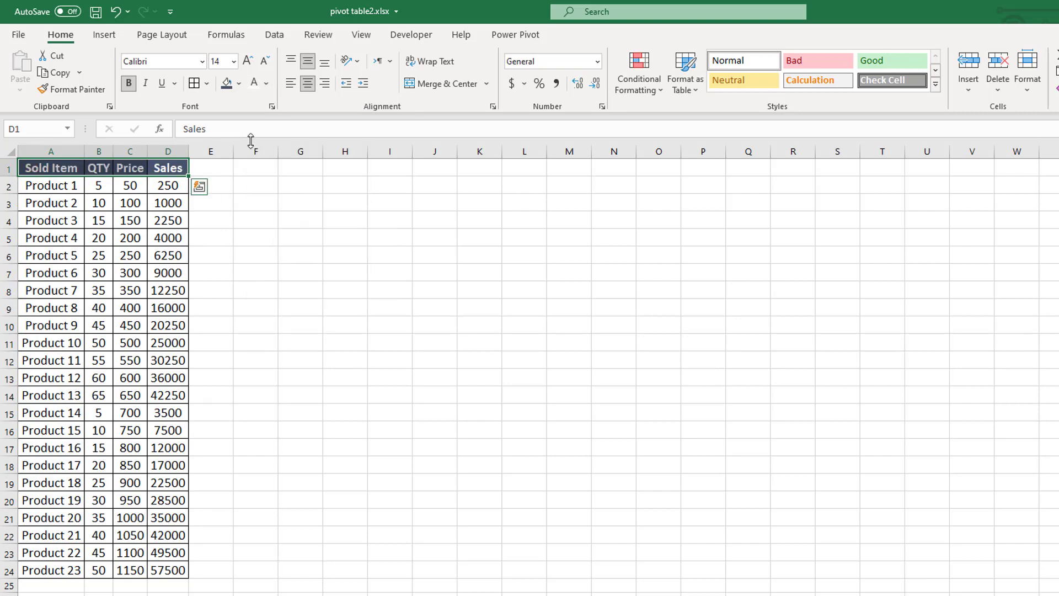
left_click(247, 61)
left_click(248, 61)
left_click(247, 61)
left_click(248, 61)
left_click(248, 60)
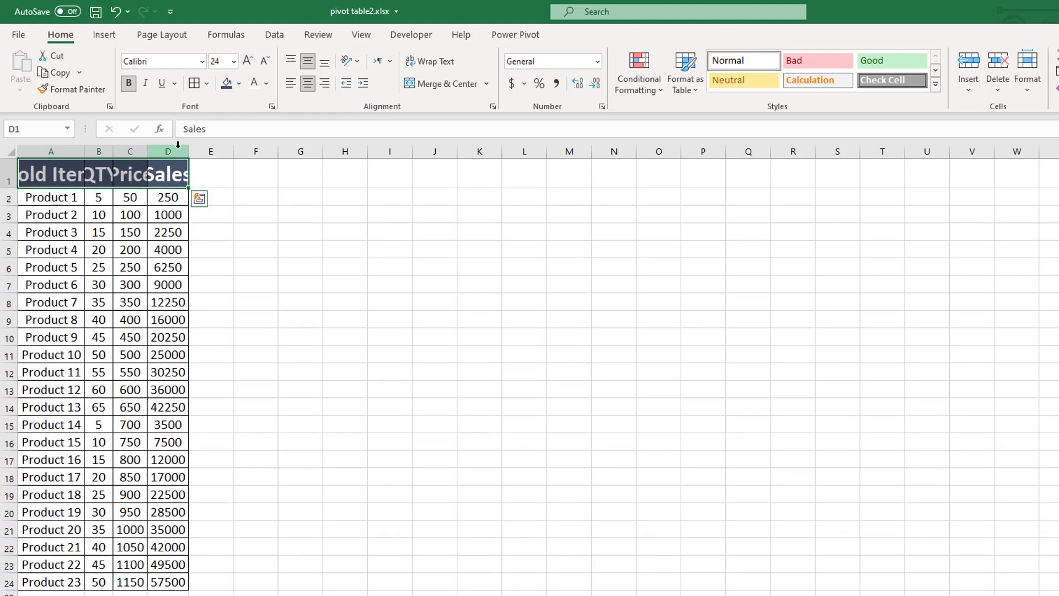
Autofit columns A–D, then undo back to the plain table in columns B–E
left_click_drag(176, 151, 37, 171)
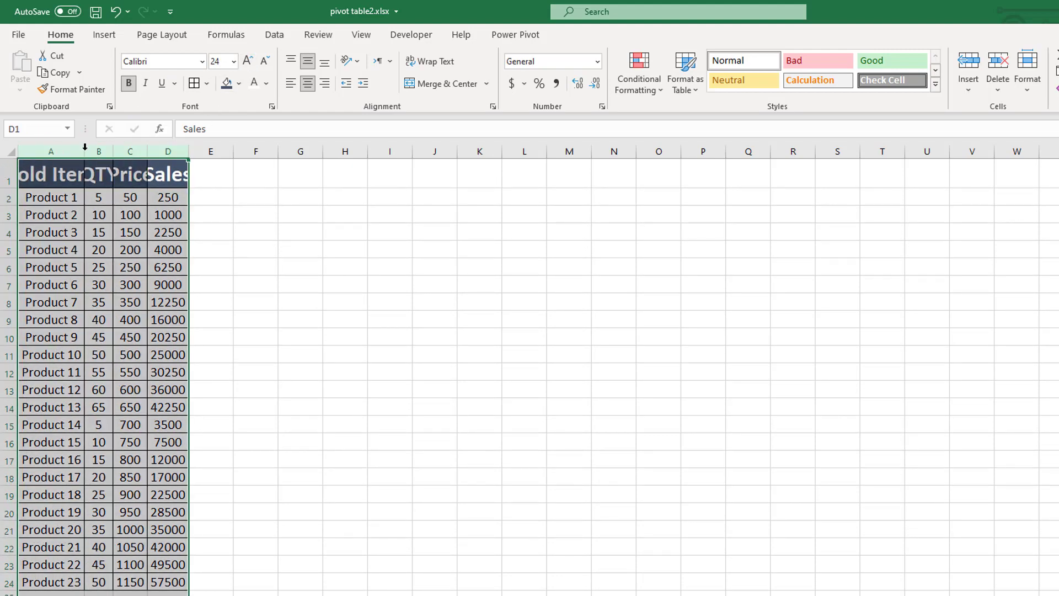
double_click(85, 147)
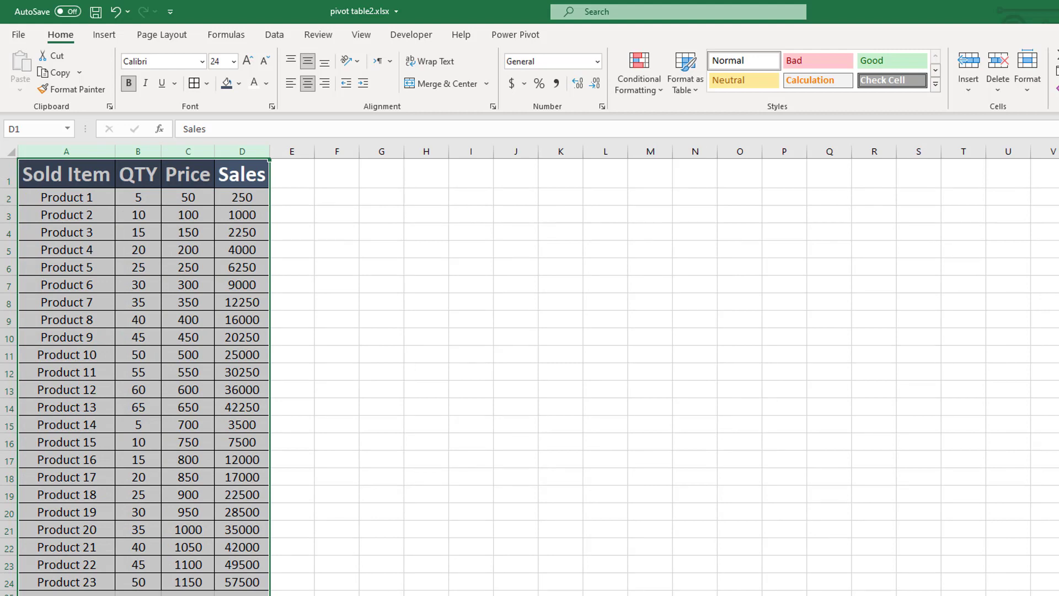
key("ctrl+z")
key("ctrl+z")
key("ctrl+z")
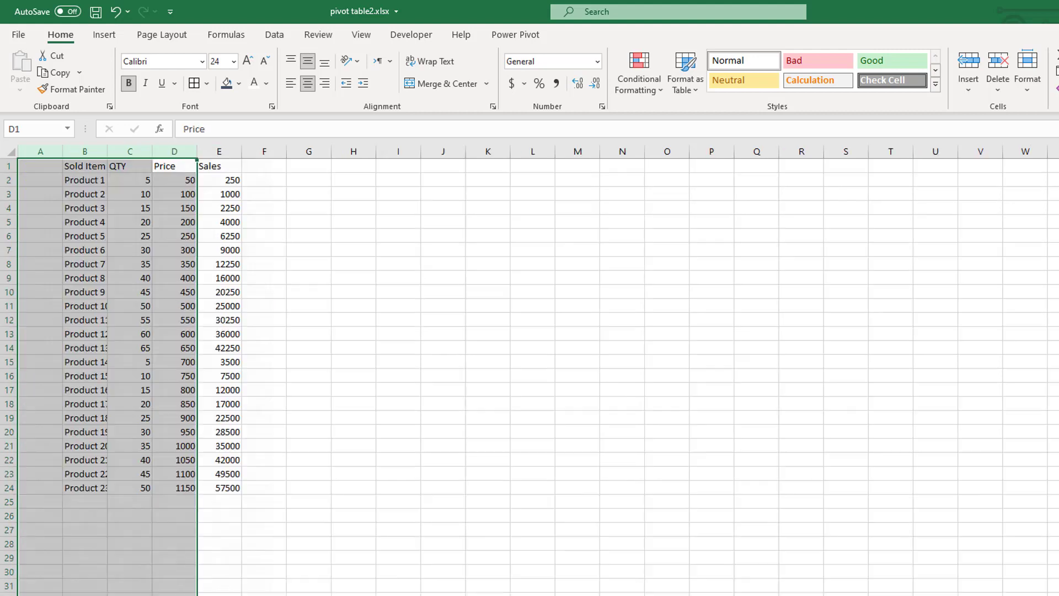
left_click(142, 193)
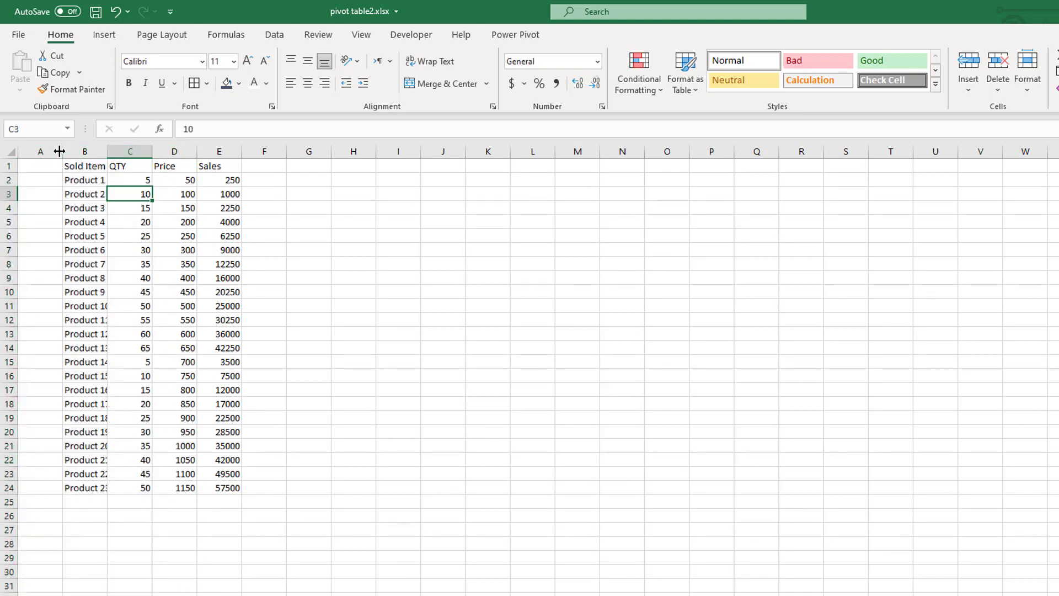
Insert three blank columns before the table to shift it into columns E–H
right_click(41, 156)
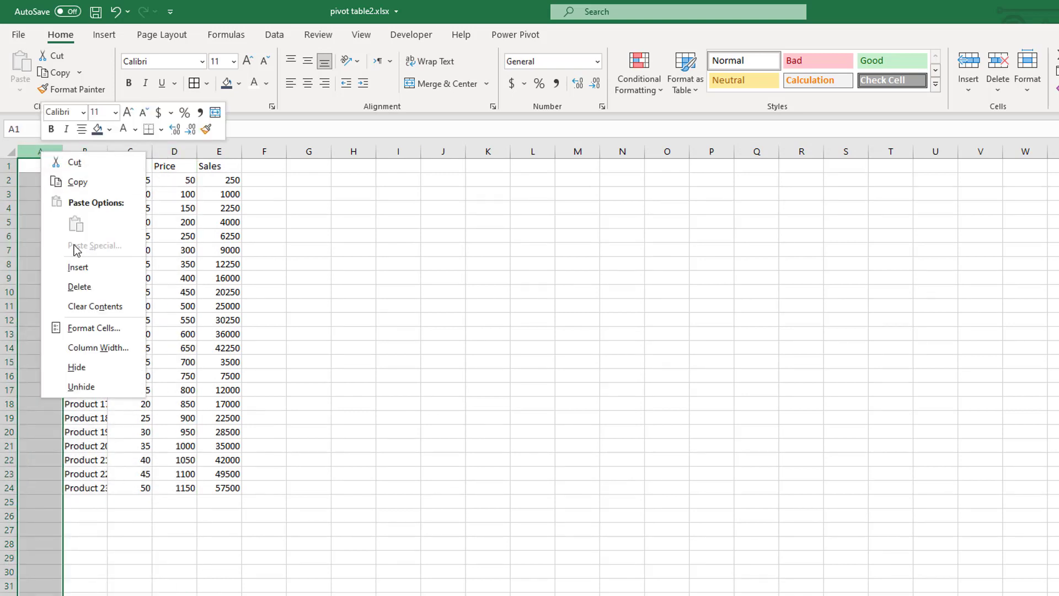
left_click(78, 267)
left_click_drag(47, 150, 77, 154)
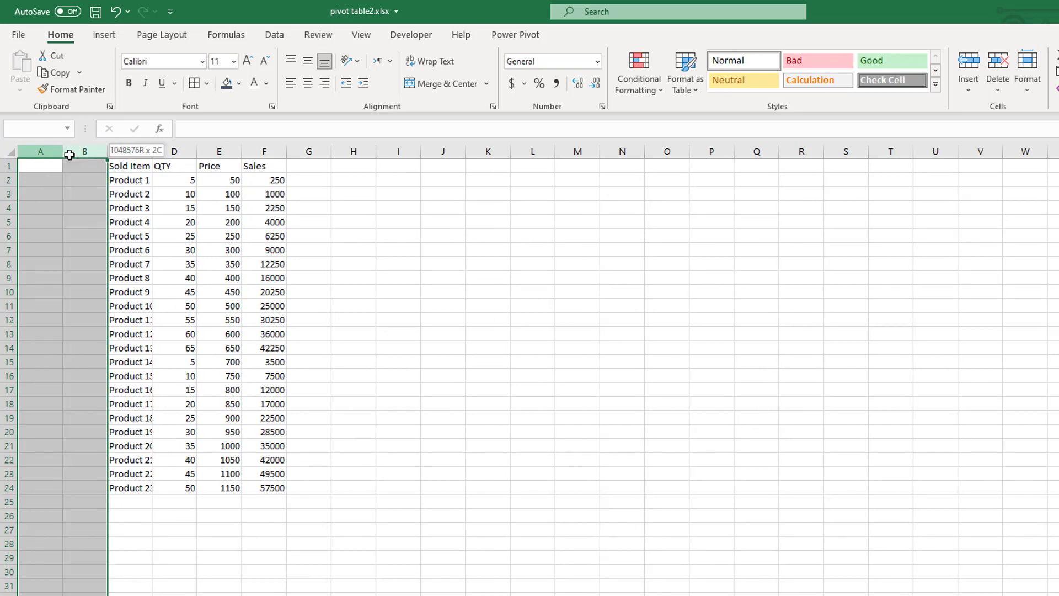
right_click(77, 154)
left_click(110, 271)
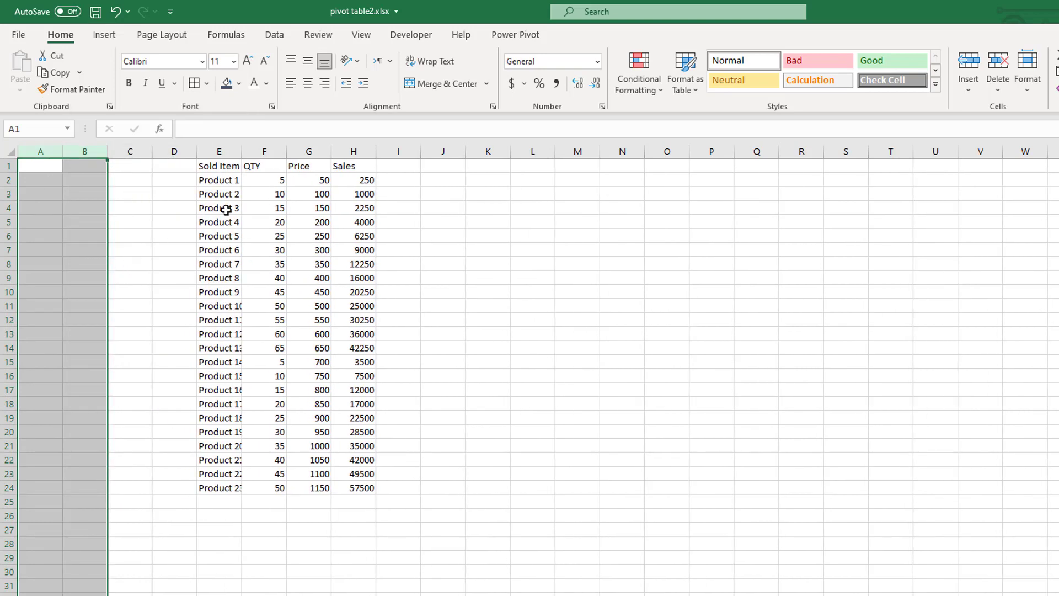
Select F2 and run the recorded formatting macro with Ctrl+Shift+F
left_click(261, 181)
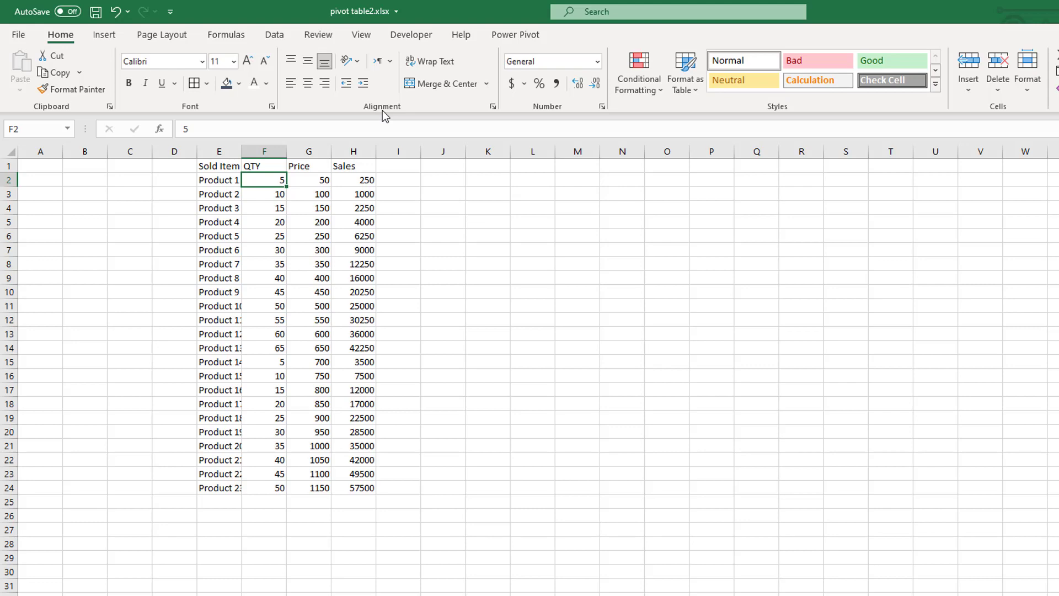
key("ctrl+shift+f")
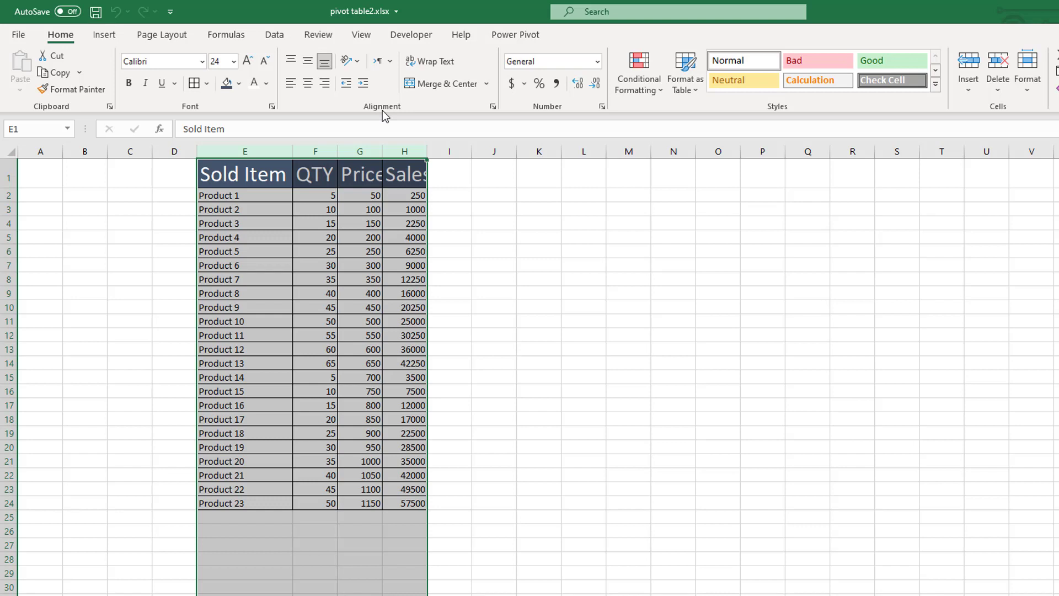
left_click(362, 36)
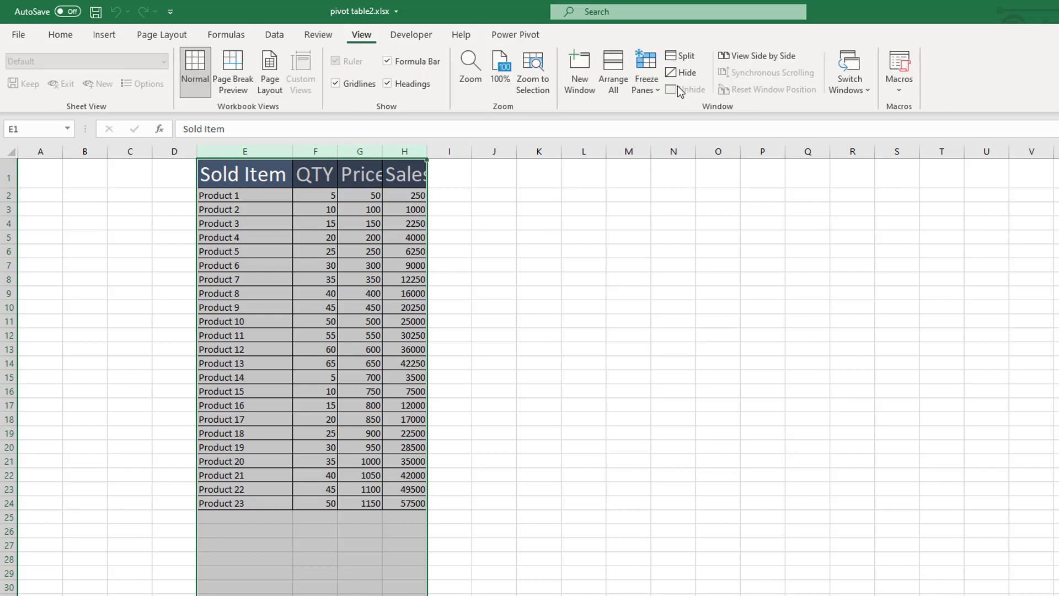
Delete Macro9 from the workbook's macro list
left_click(891, 92)
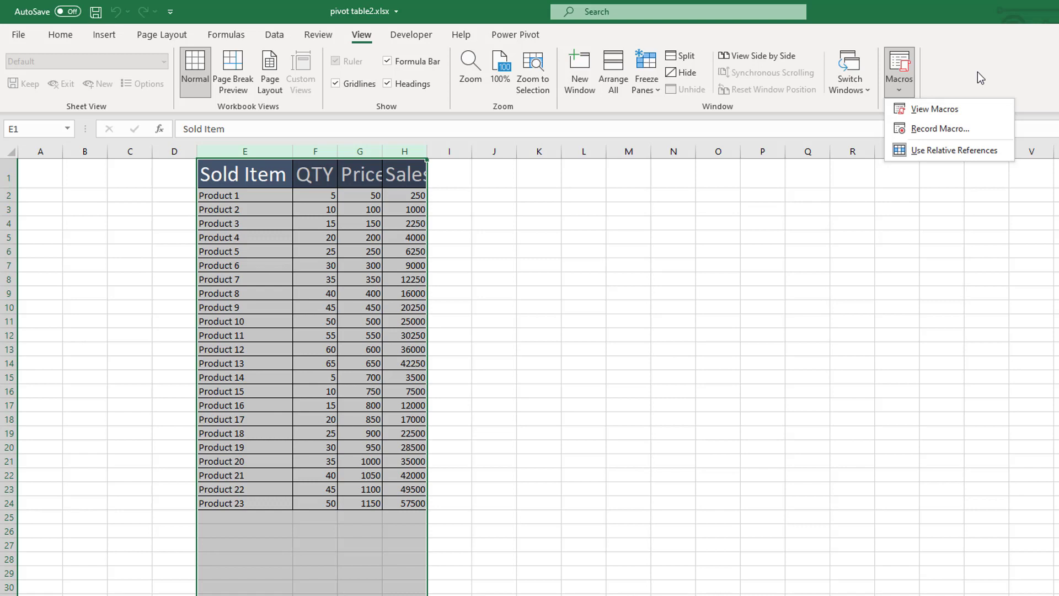
left_click(938, 109)
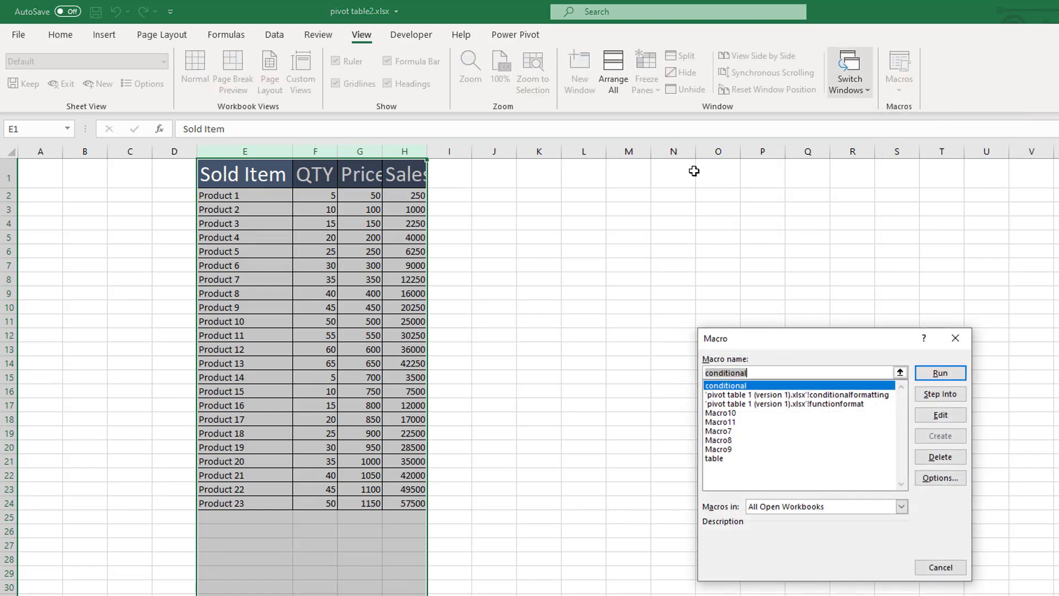
left_click(718, 450)
left_click(956, 462)
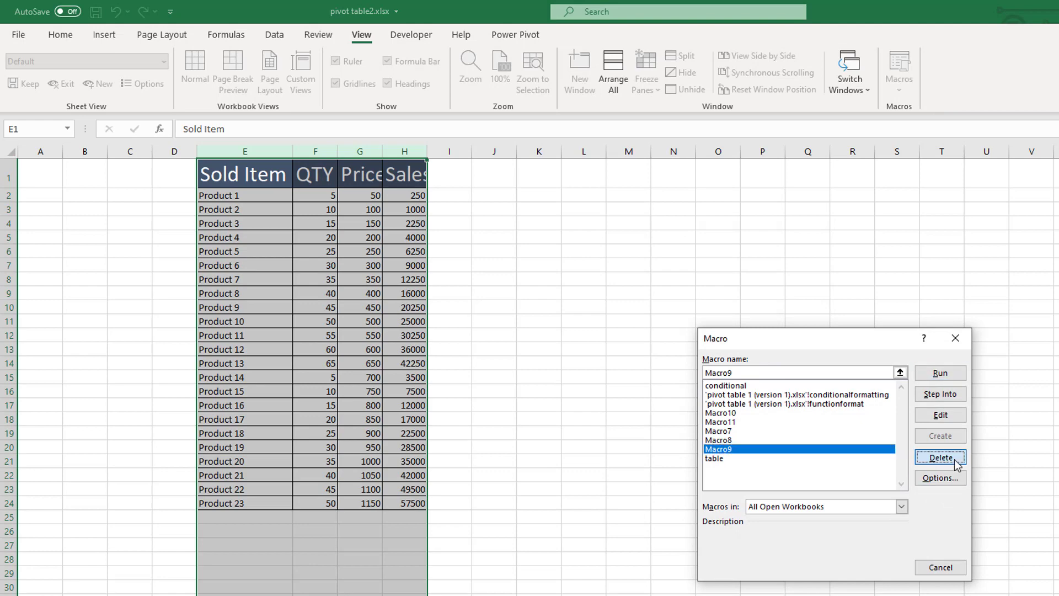
left_click(648, 411)
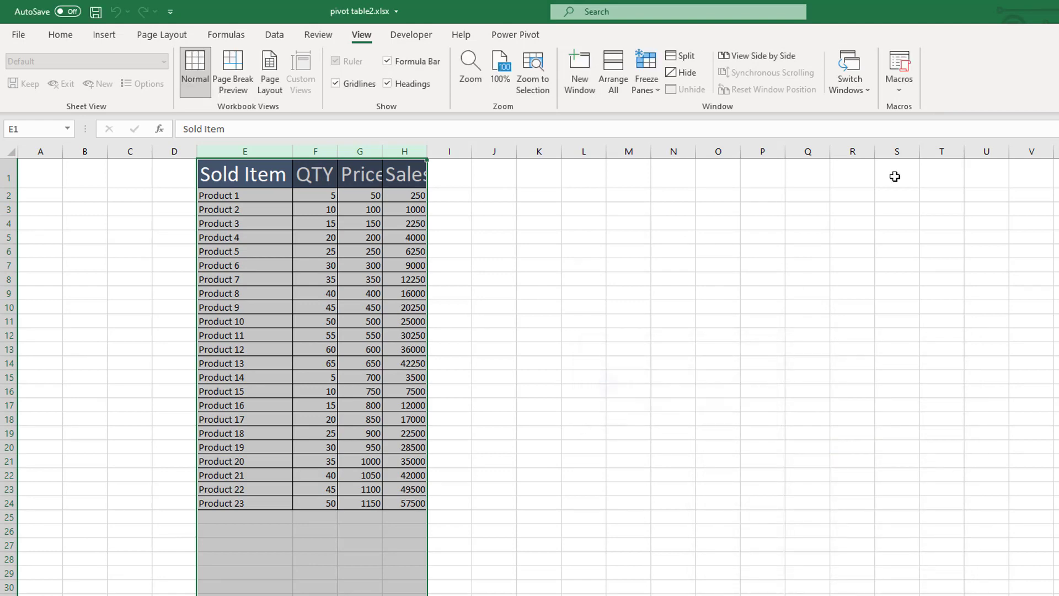
Delete Macro8 as well, then select cell N10
left_click(906, 93)
left_click(919, 108)
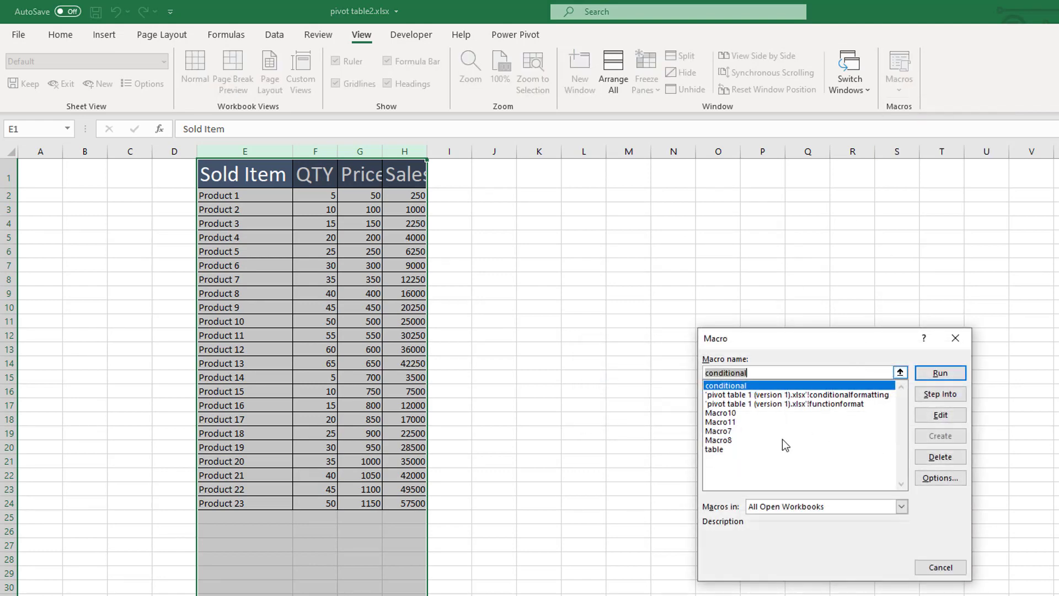
left_click(742, 440)
left_click(941, 458)
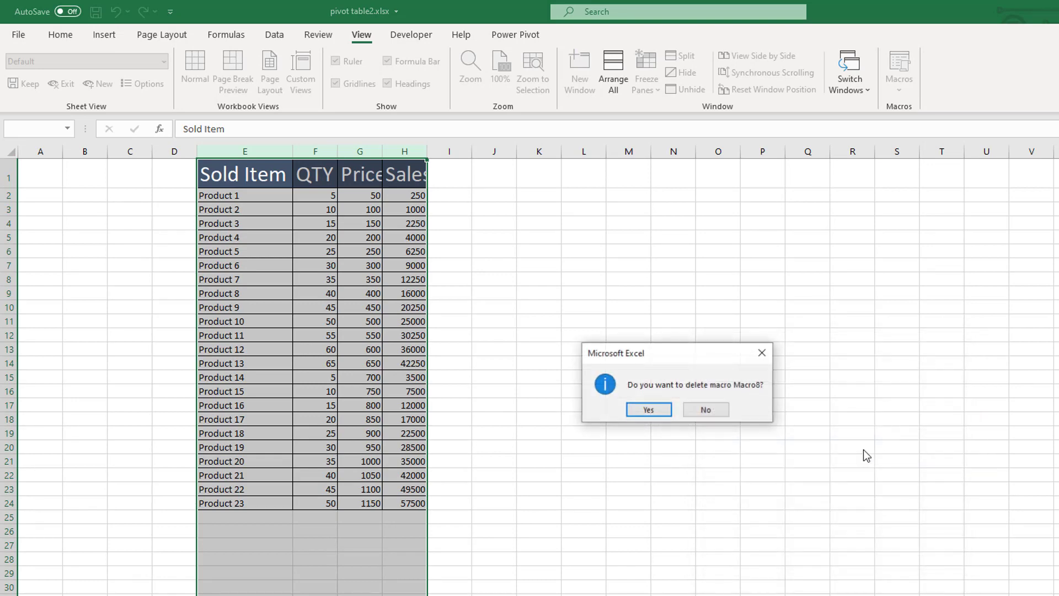
left_click(660, 409)
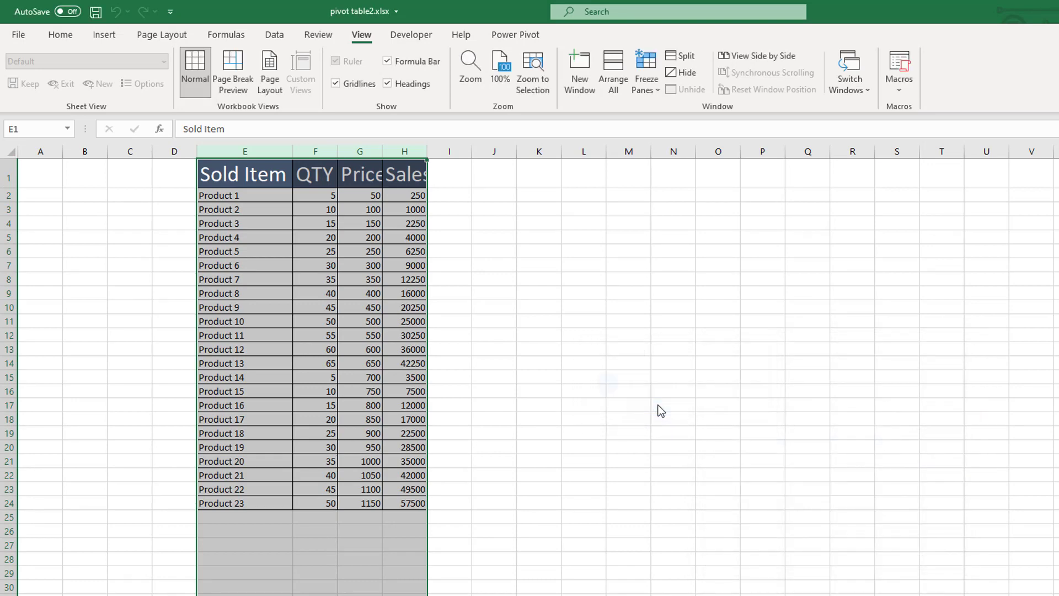
left_click(653, 304)
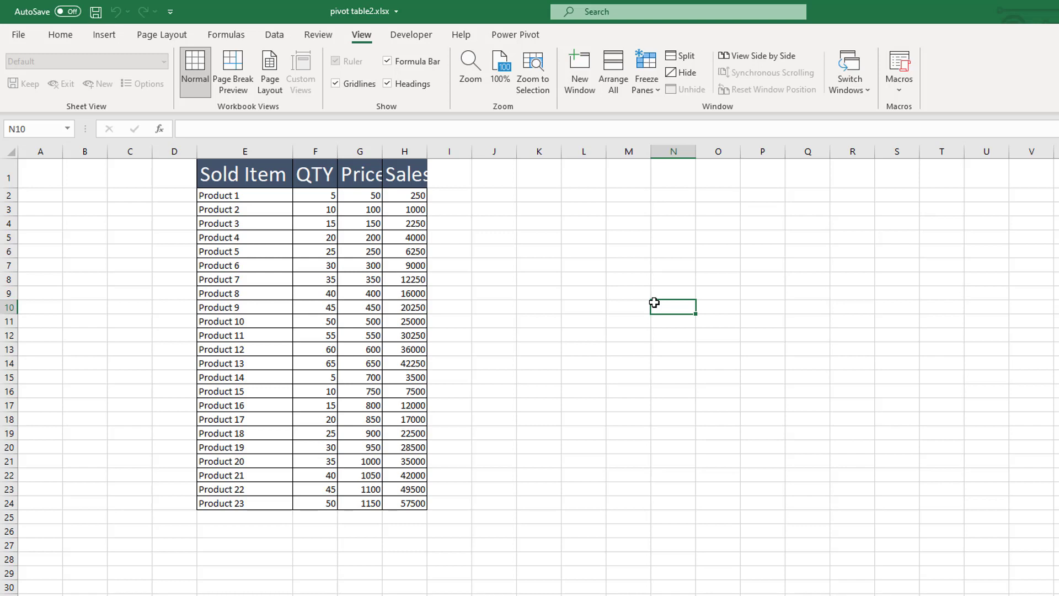
Save the workbook as Excel Macro-Enabled Workbook pivot table2.xlsm instead of macro-free
left_click(18, 34)
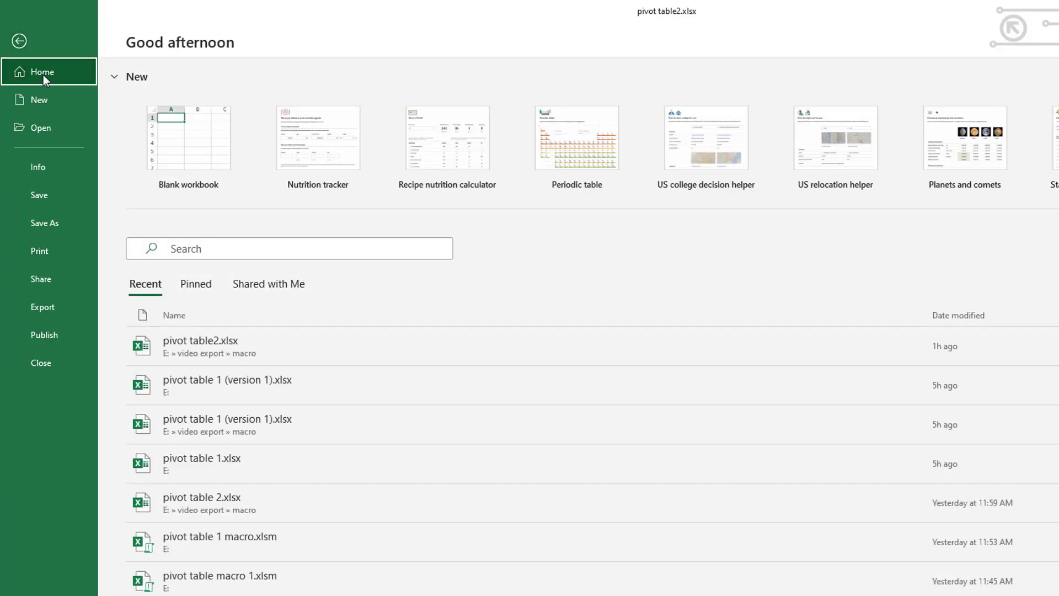
left_click(43, 195)
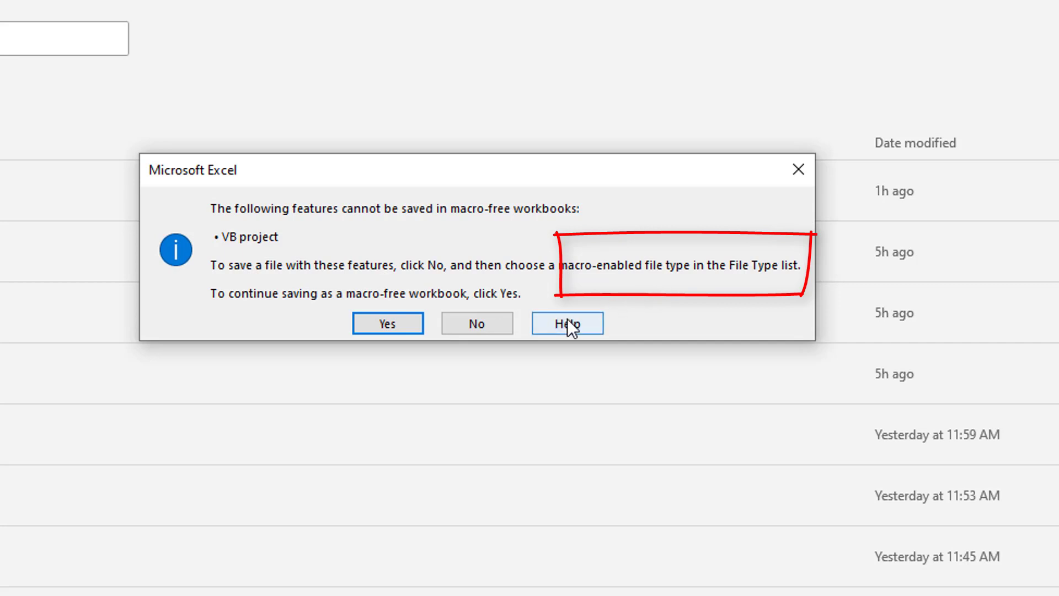
left_click(799, 169)
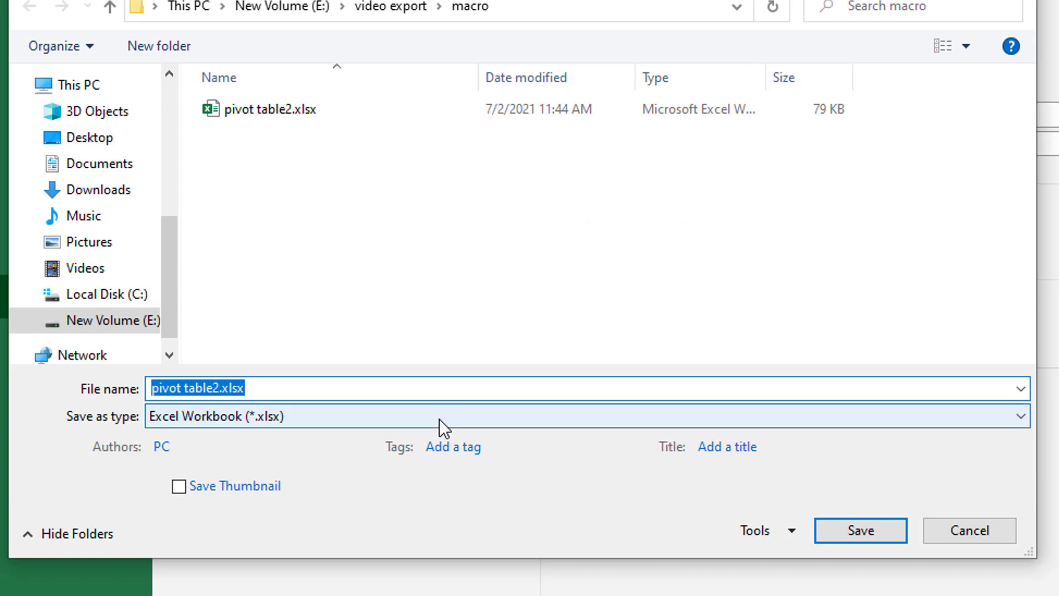
left_click(439, 419)
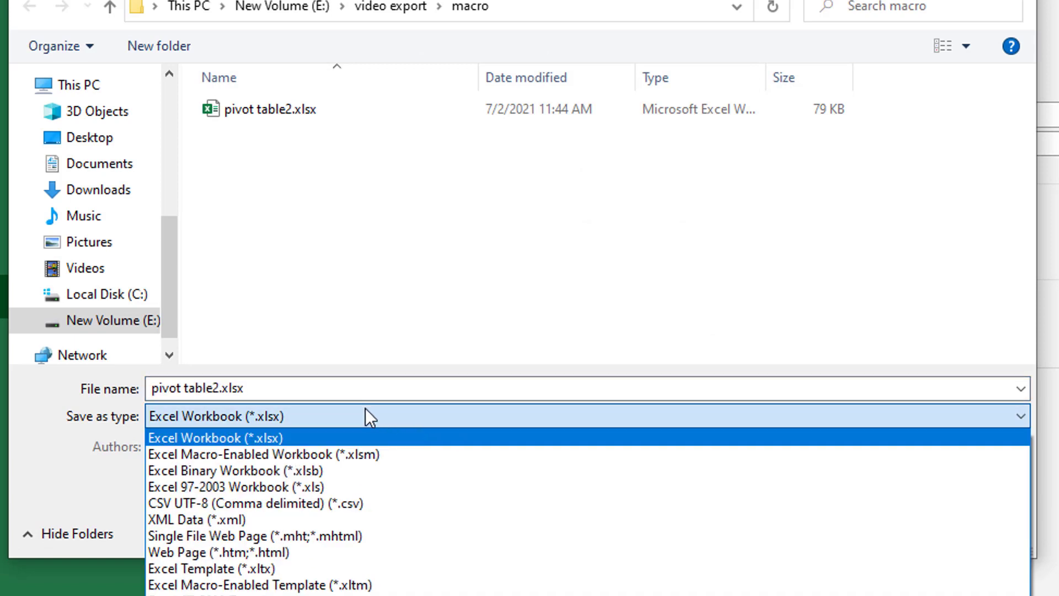
left_click(242, 458)
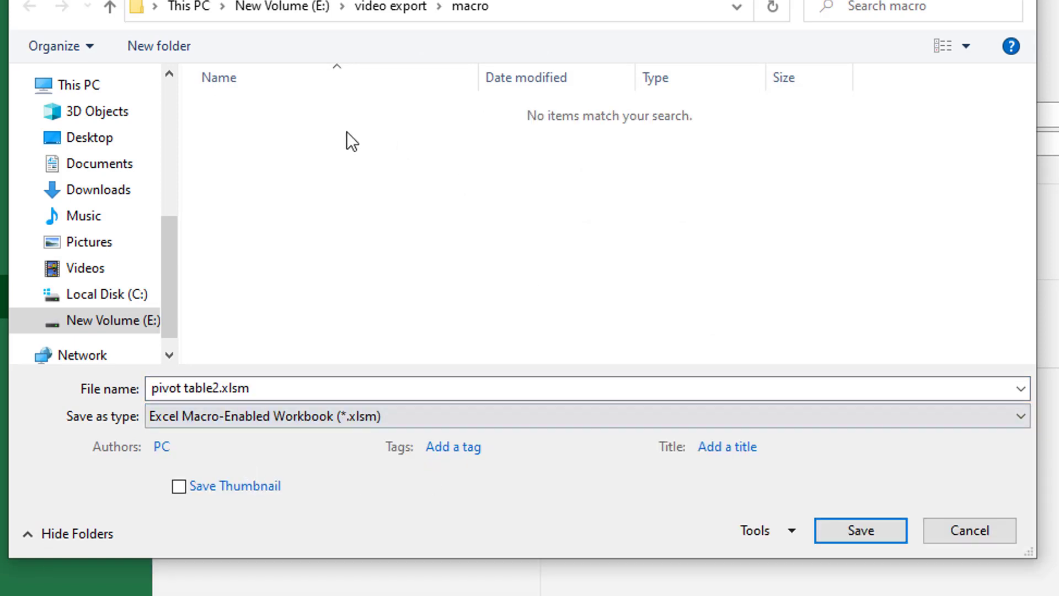
left_click(861, 530)
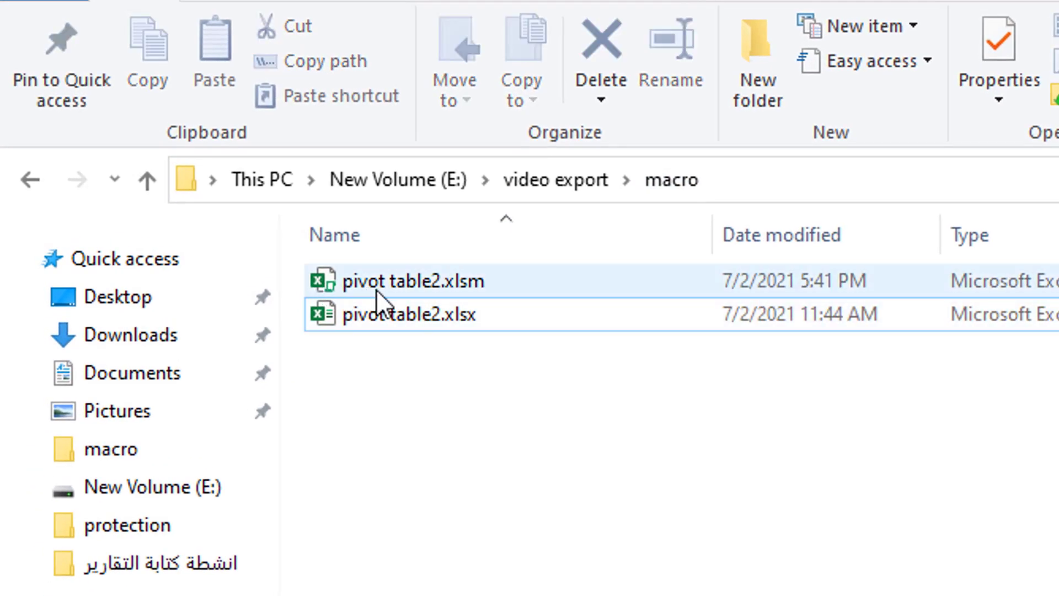
mouse_move(397, 281)
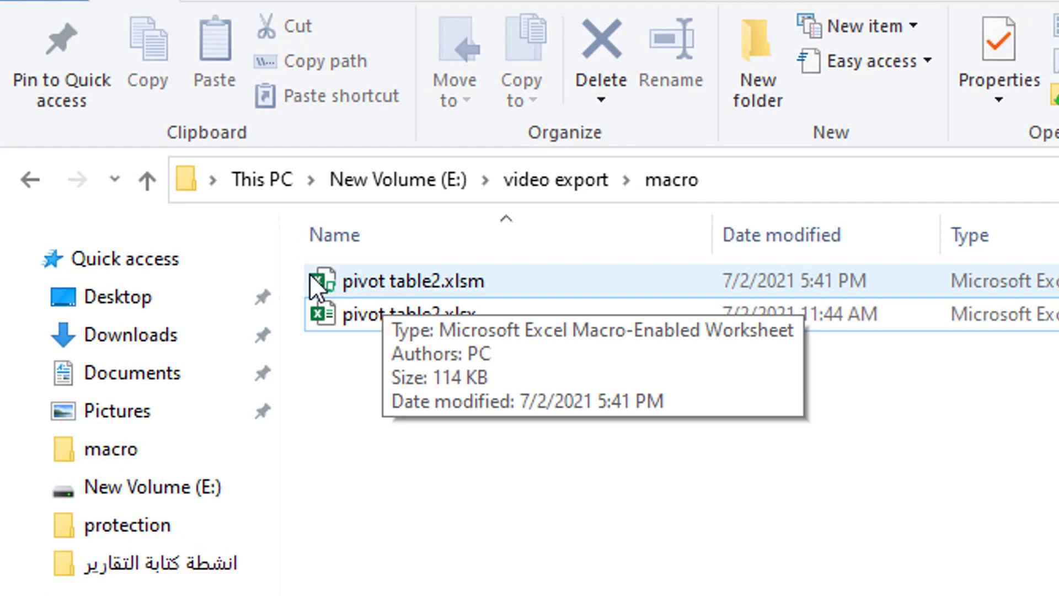
Compare pivot table2.xlsx with the new pivot table2.xlsm in the macro folder
left_click(326, 315)
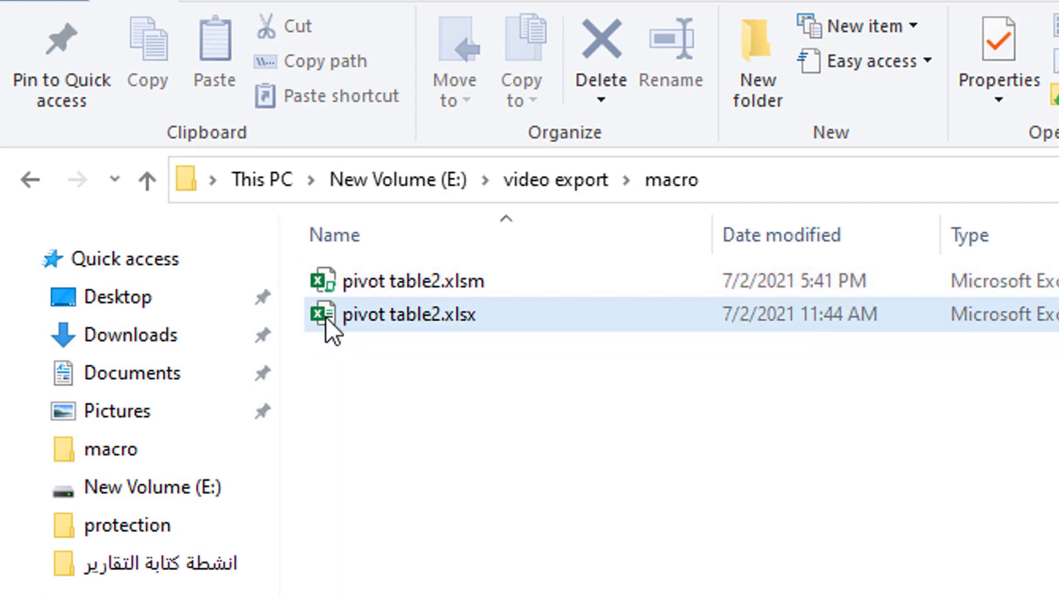
left_click(366, 335)
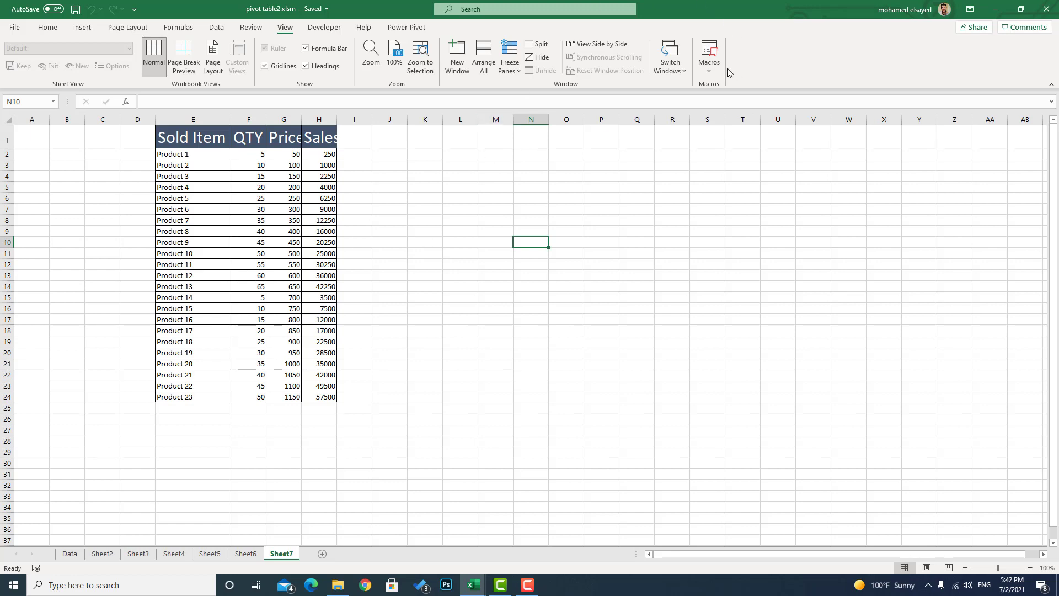
left_click(710, 66)
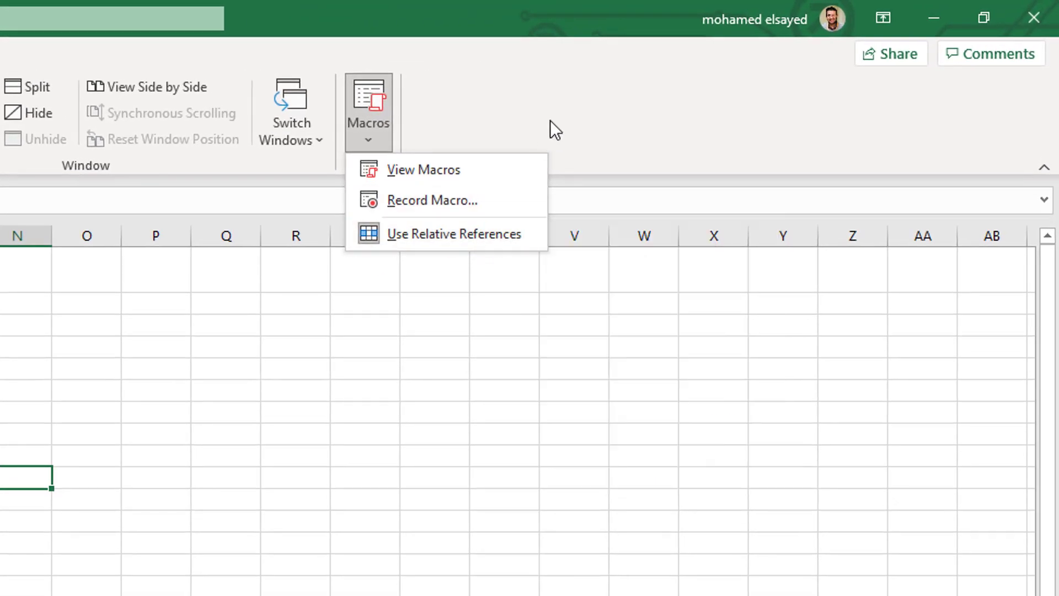
left_click(550, 120)
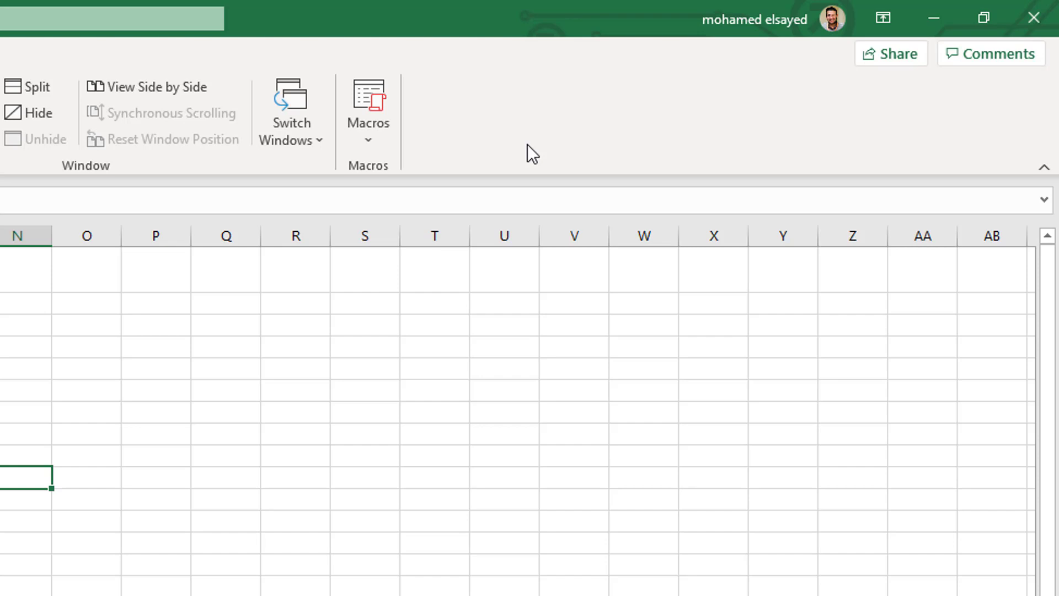
key("Left")
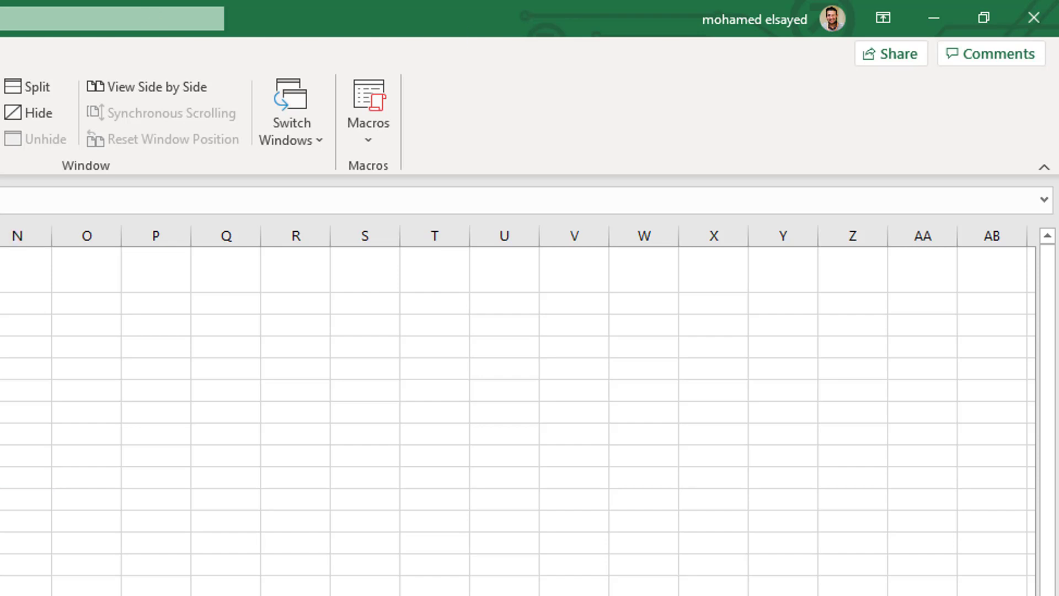